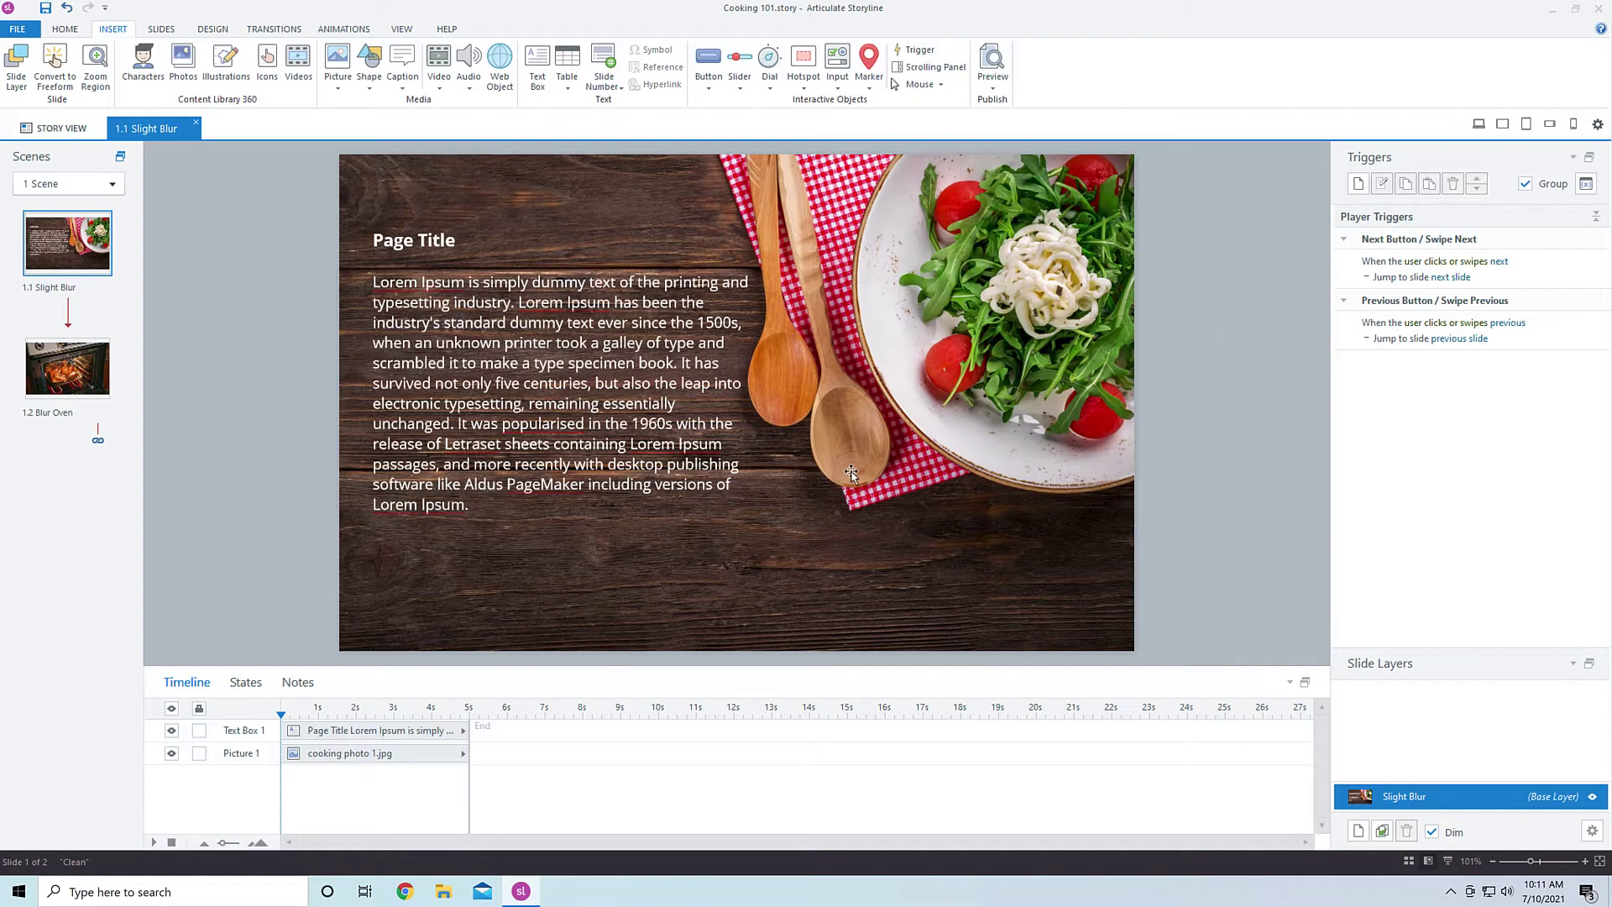
# Step: Look at the Blur Oven slide, then select the cooking photo on the Slight Blur slide
pyautogui.click(77, 376)
pyautogui.click(920, 302)
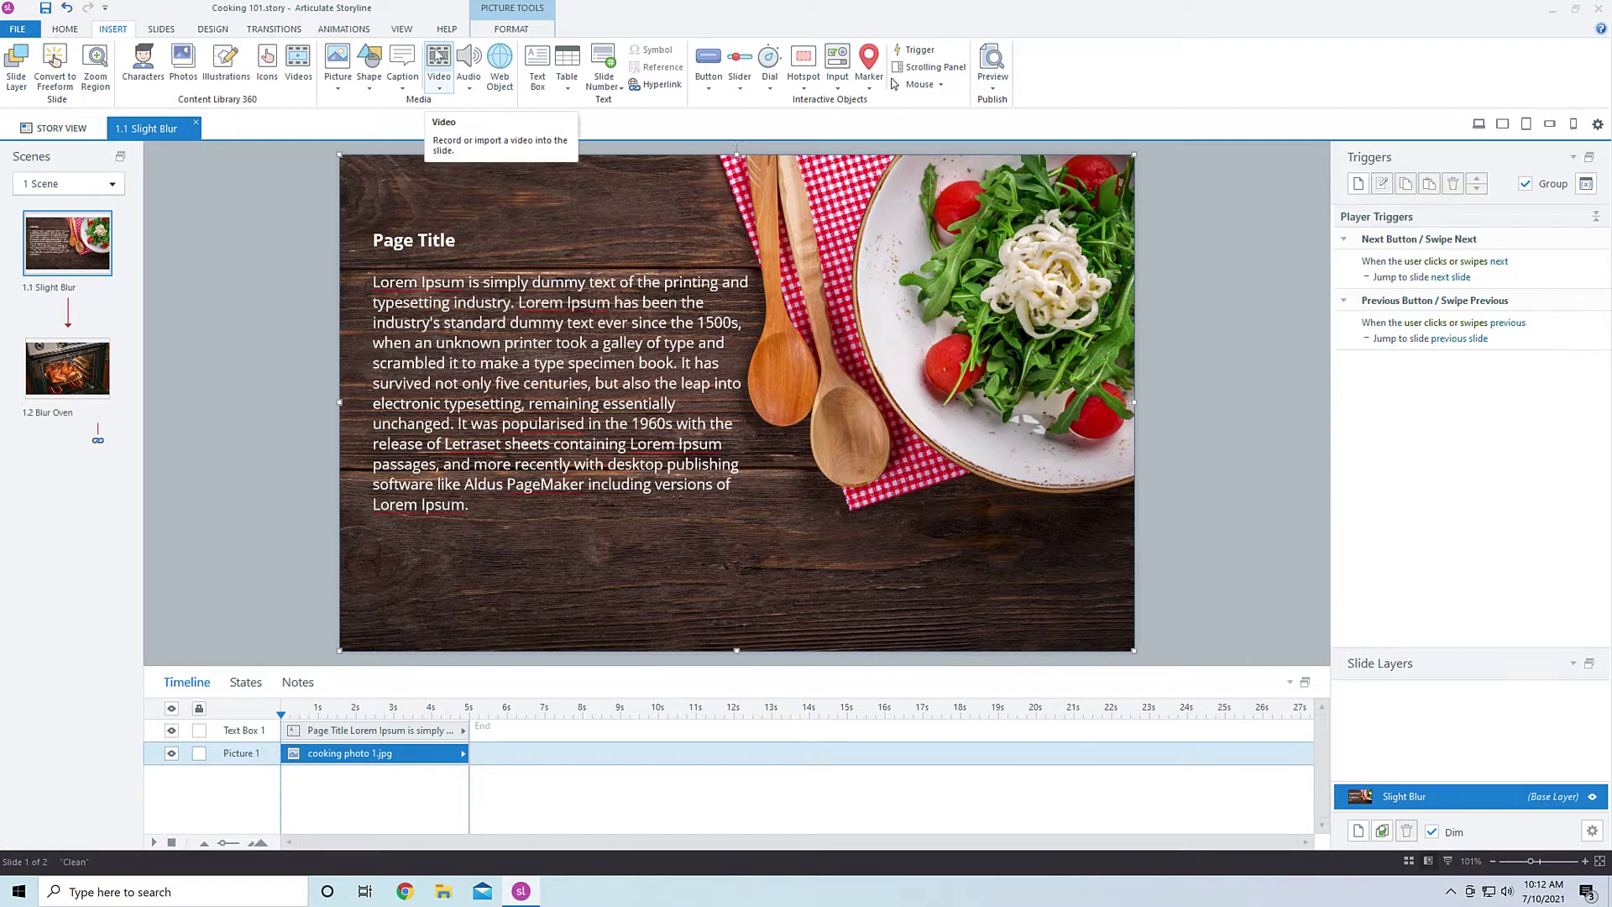
# Step: Open the Media Library from VIEW and inspect cooking photo 1.jpg's alt text
pyautogui.click(402, 31)
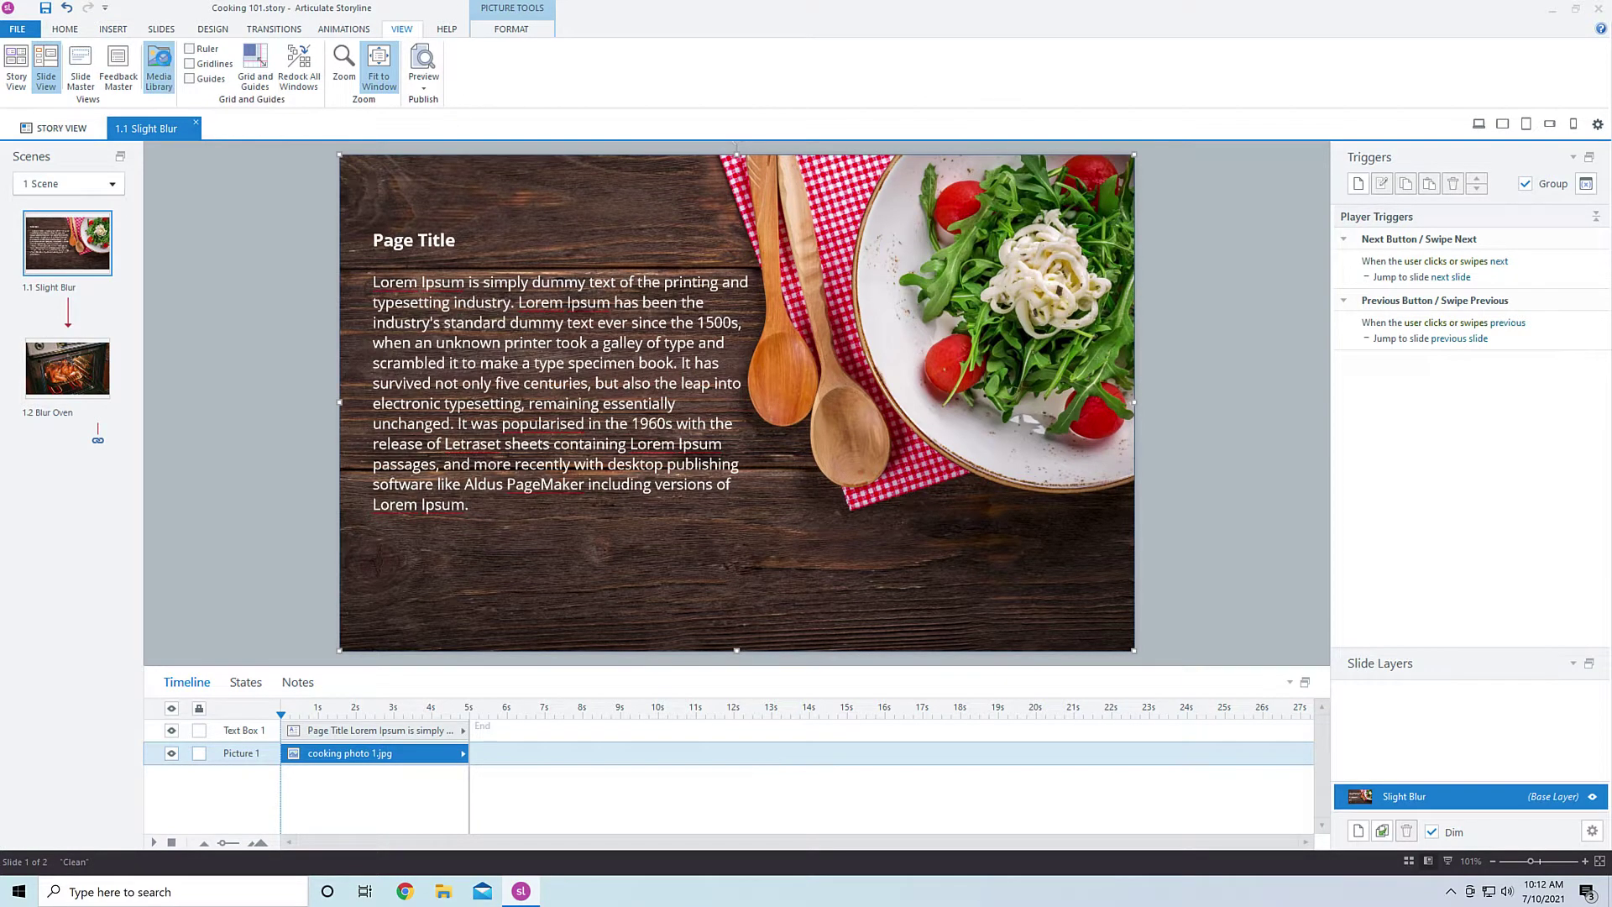
pyautogui.click(159, 67)
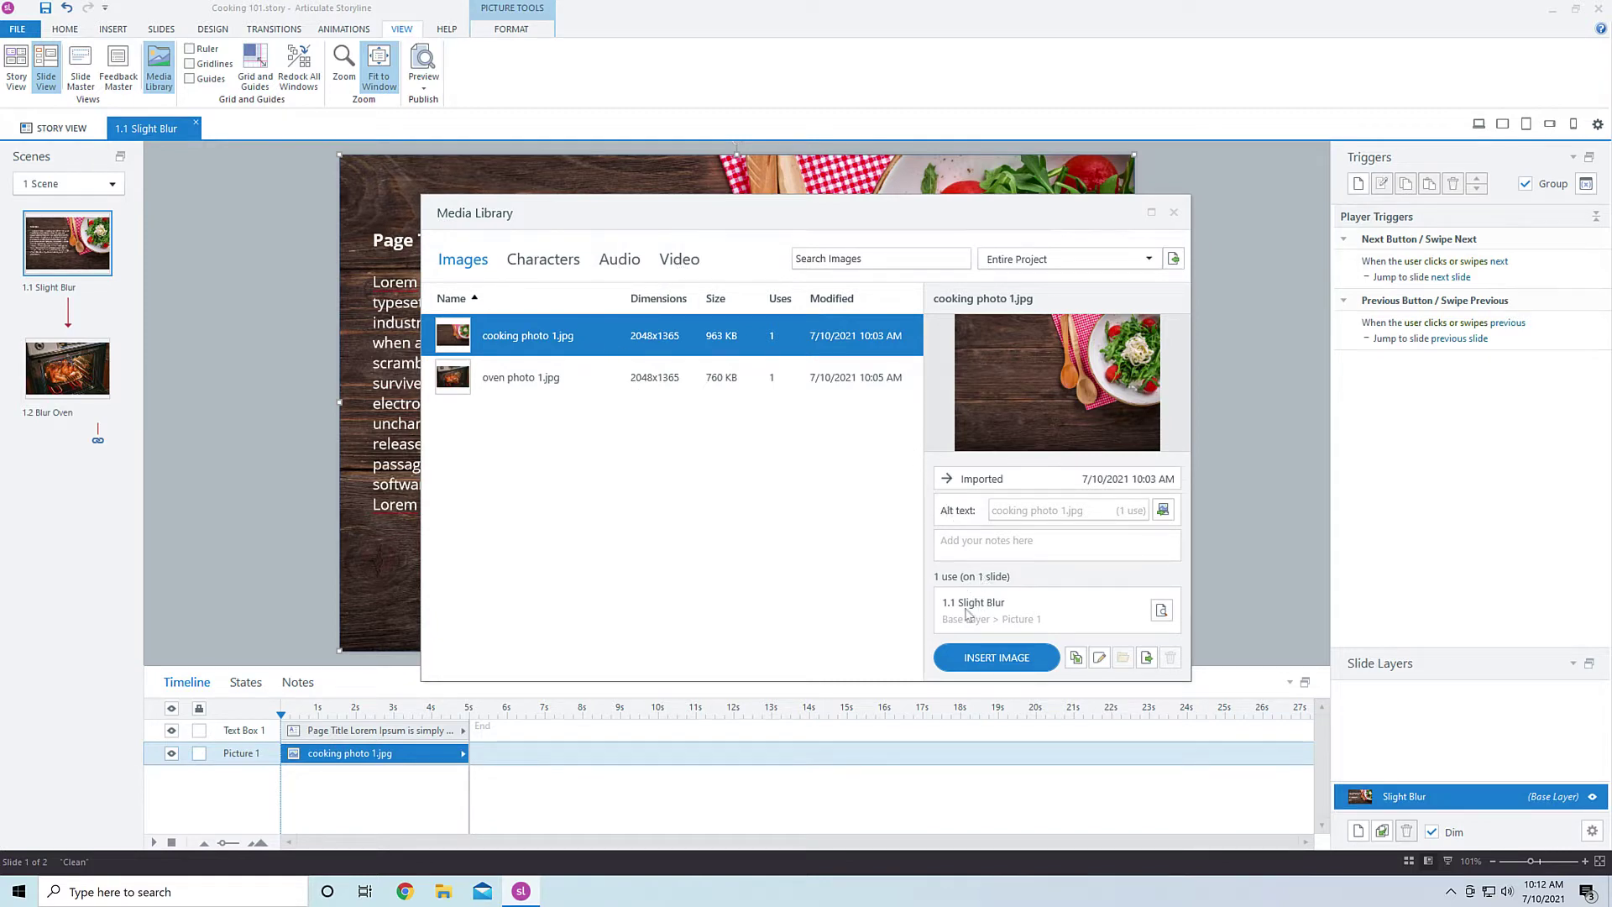
pyautogui.moveTo(1079, 410)
pyautogui.click(1056, 513)
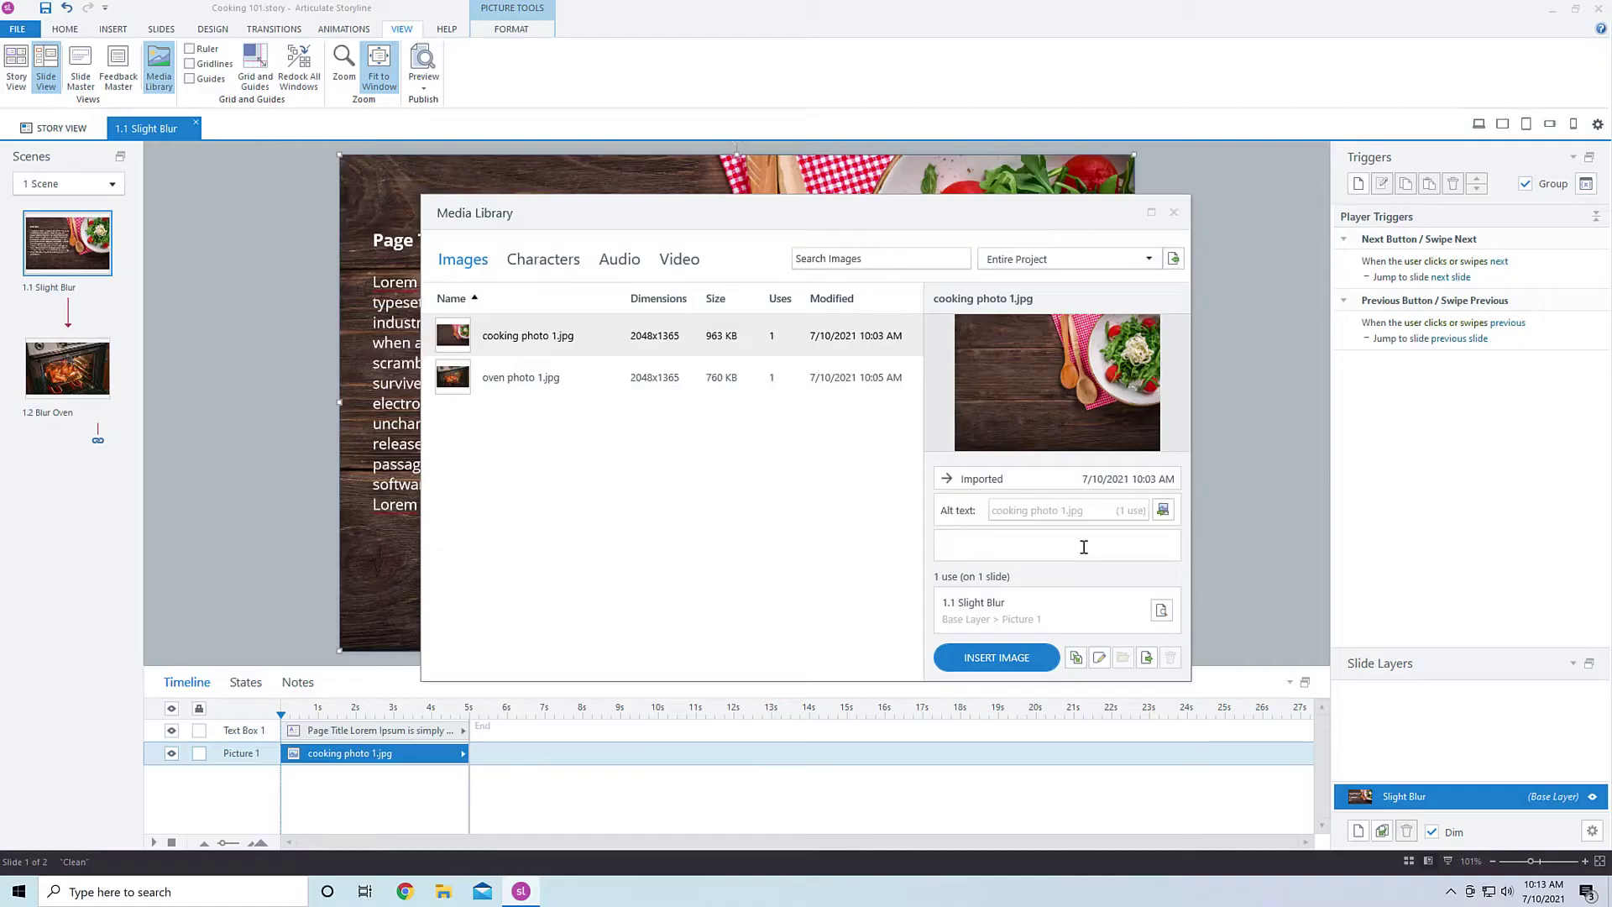
# Step: Send cooking photo 1.jpg from the Media Library to Snagit Editor for editing
pyautogui.click(1099, 657)
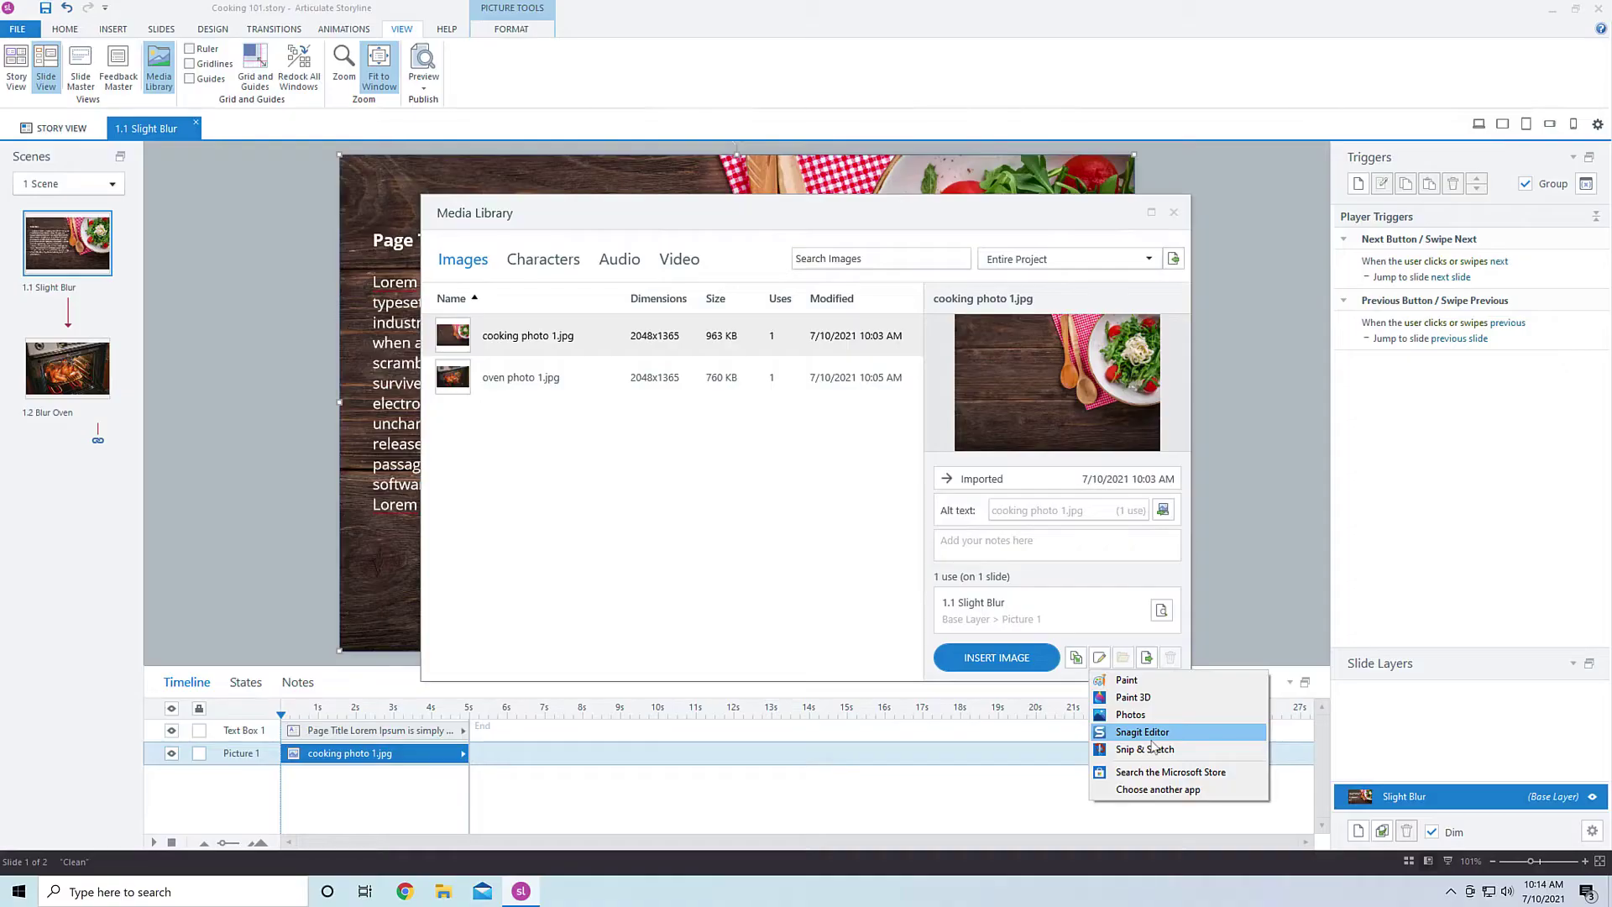
pyautogui.click(1141, 732)
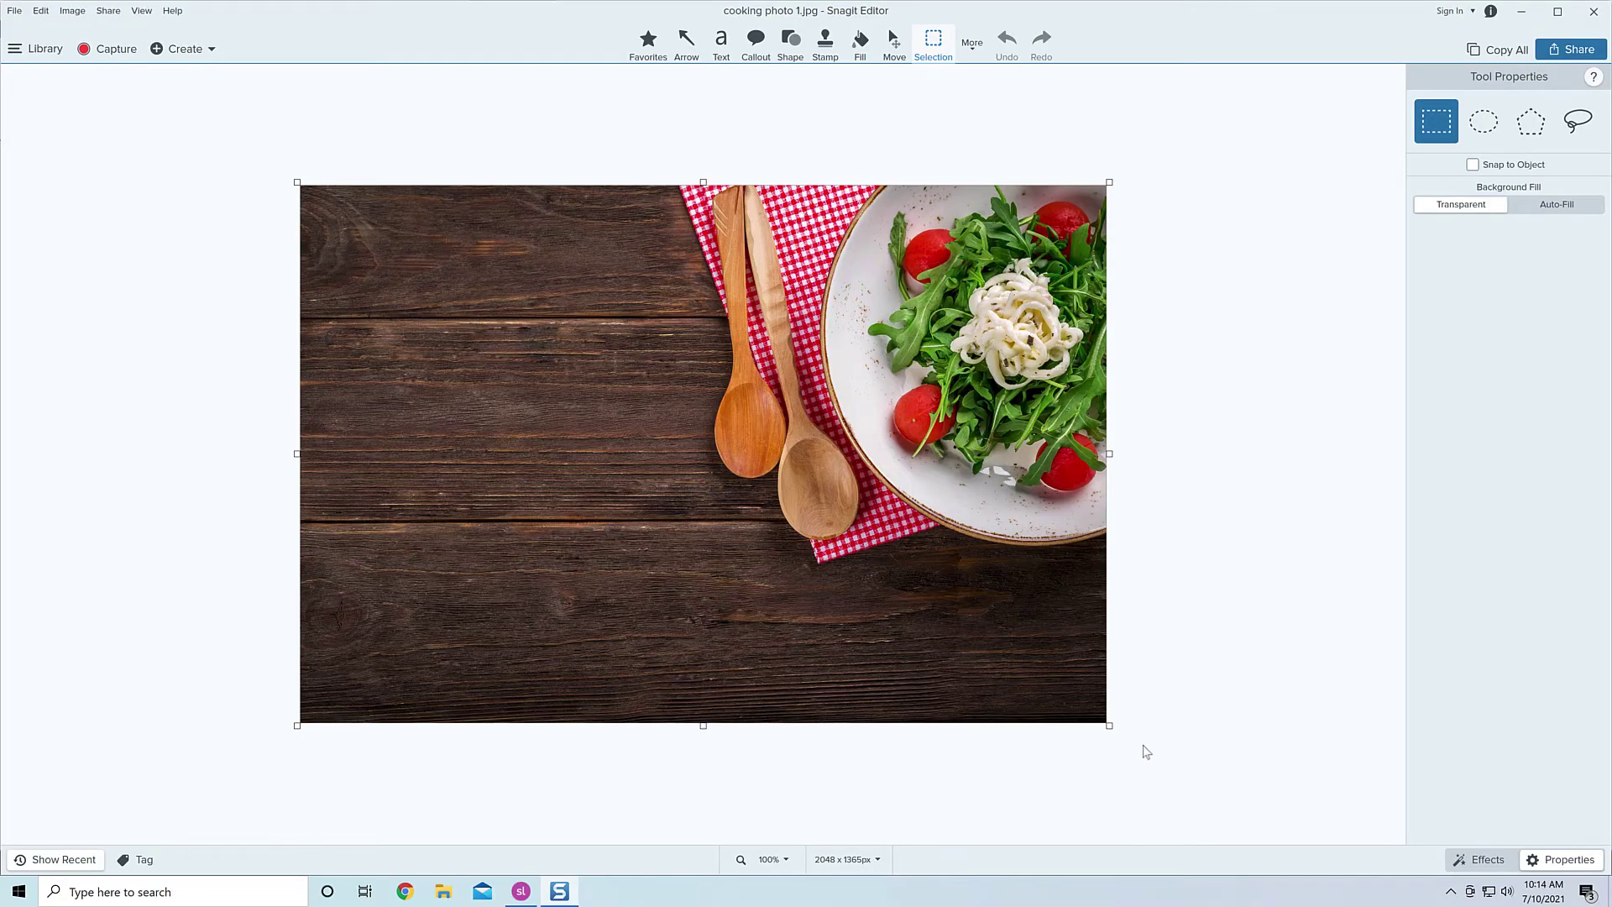
# Step: Blur the cooking photo with Snagit's Blur tool and try different blur intensities
pyautogui.click(971, 46)
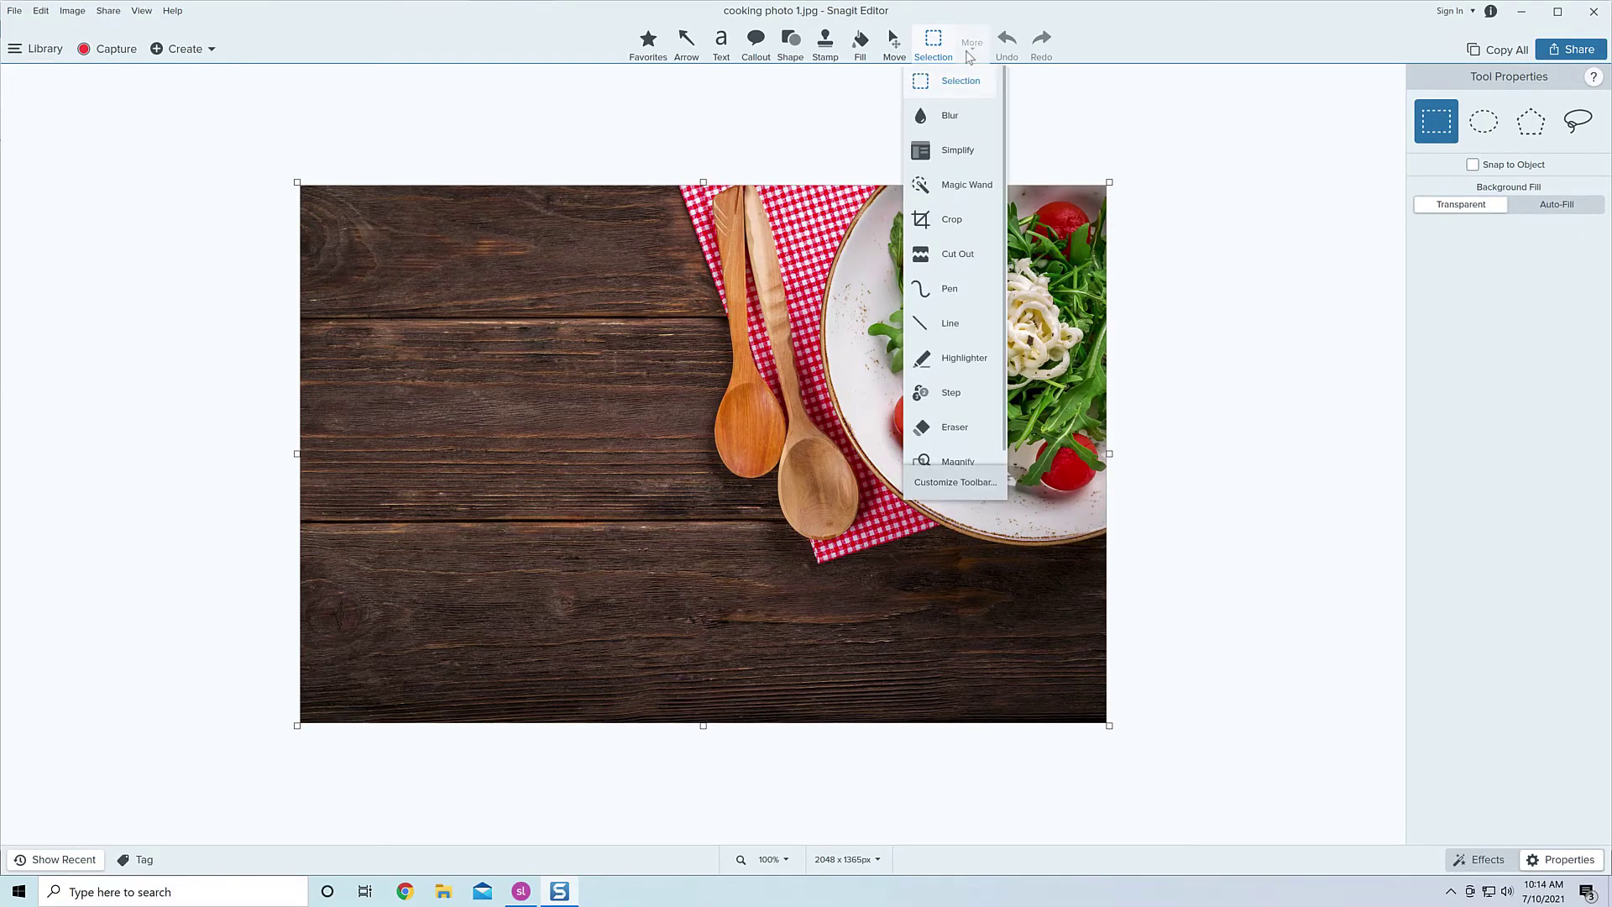
pyautogui.click(965, 116)
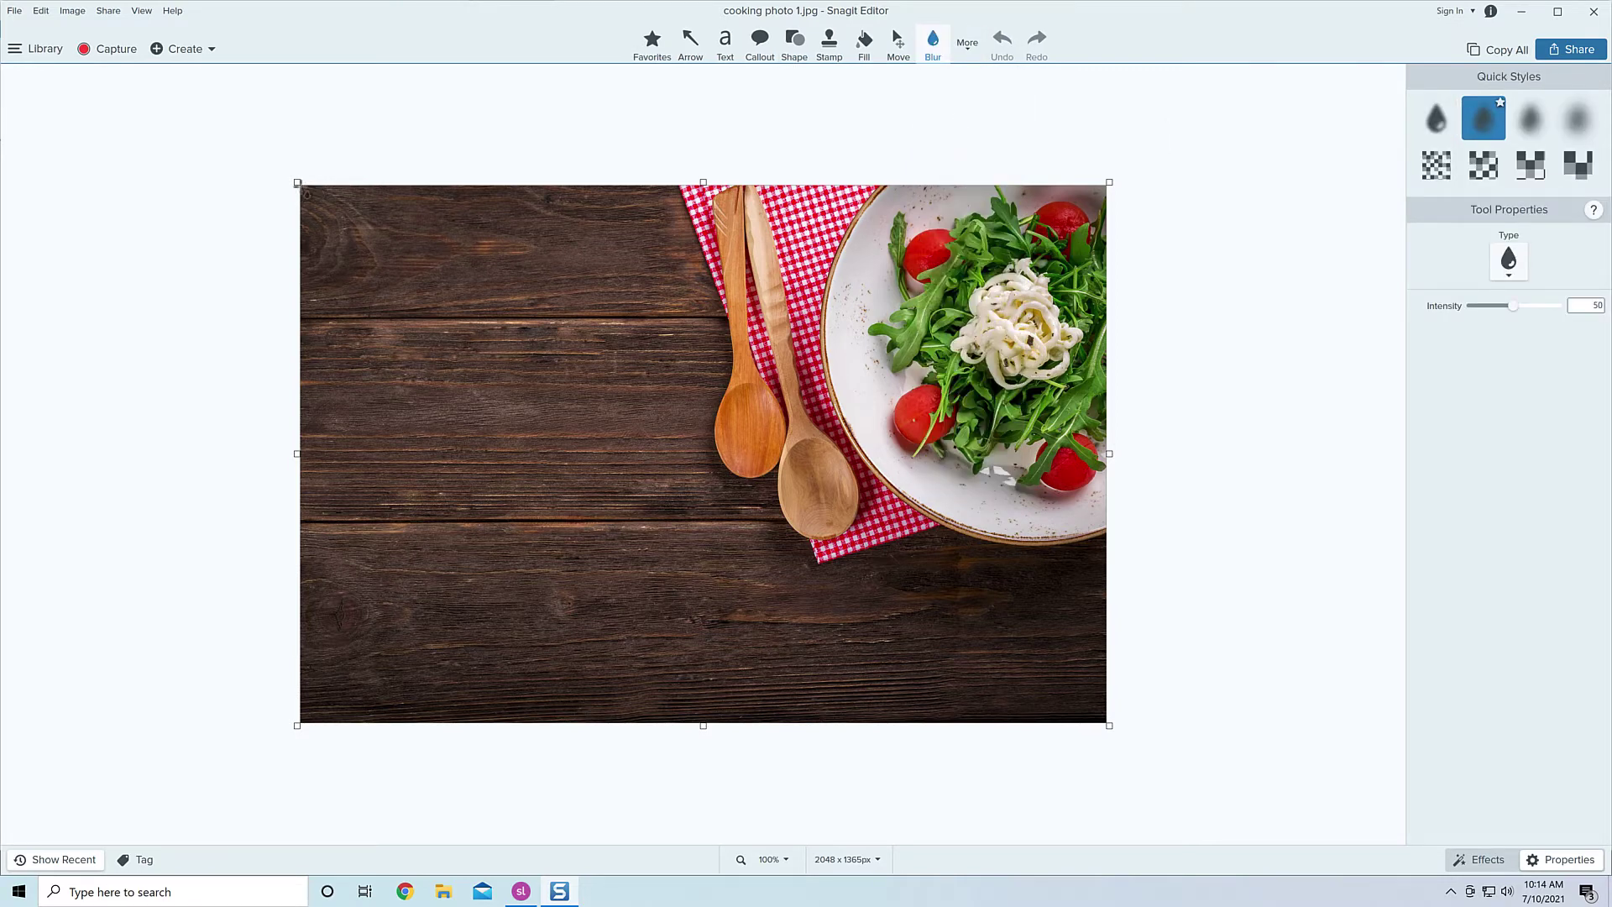
pyautogui.moveTo(304, 190); pyautogui.dragTo(1109, 725)
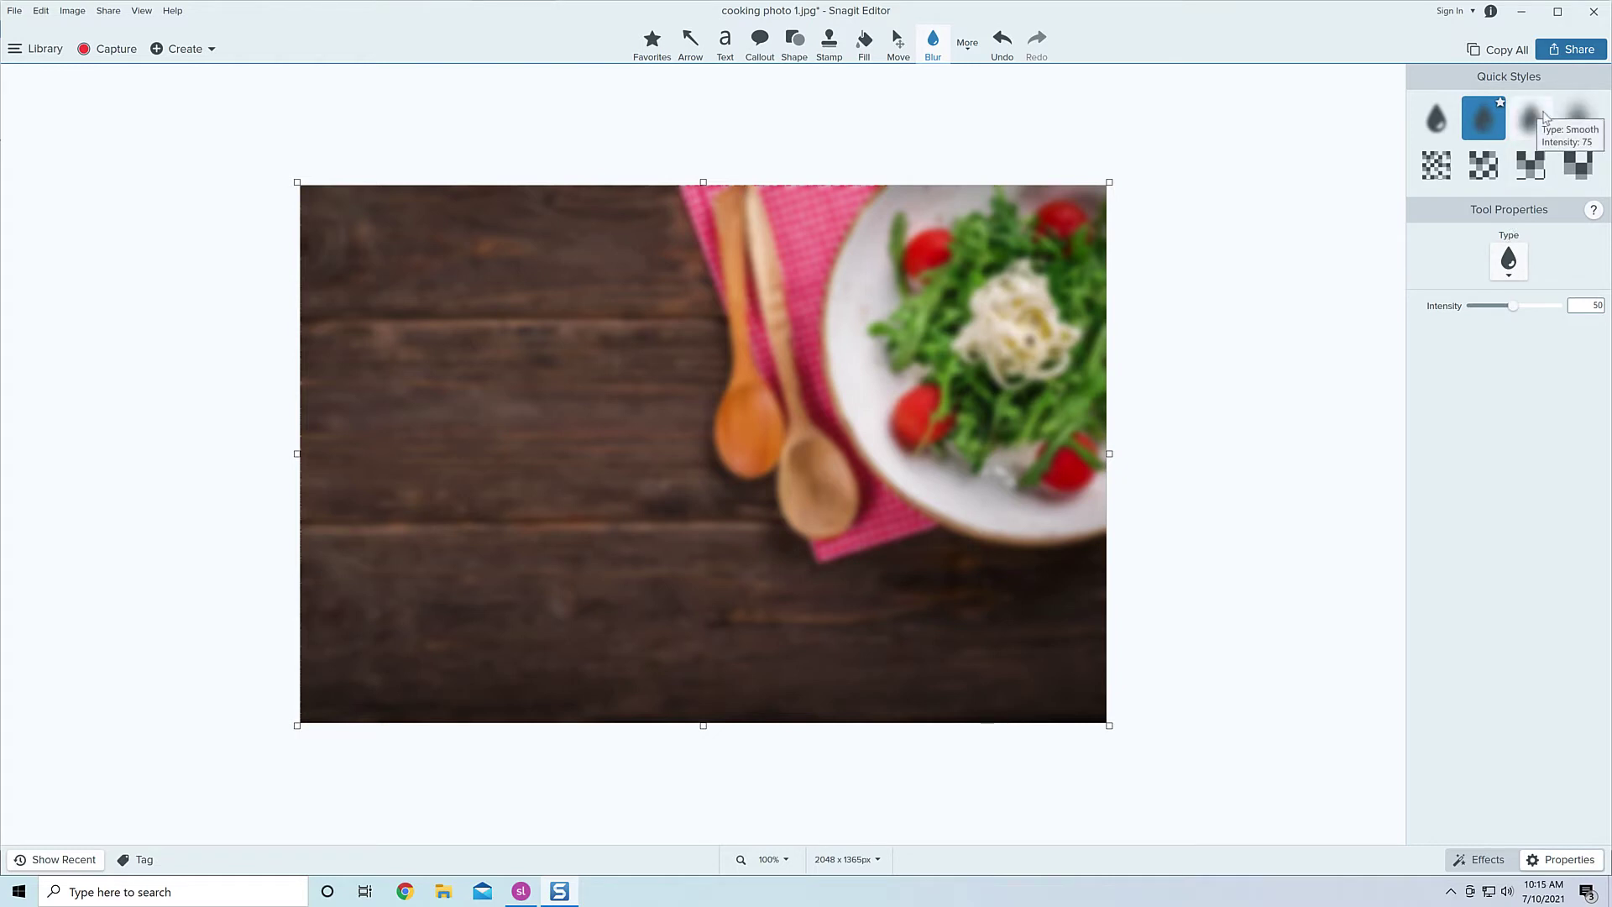
pyautogui.click(1516, 308)
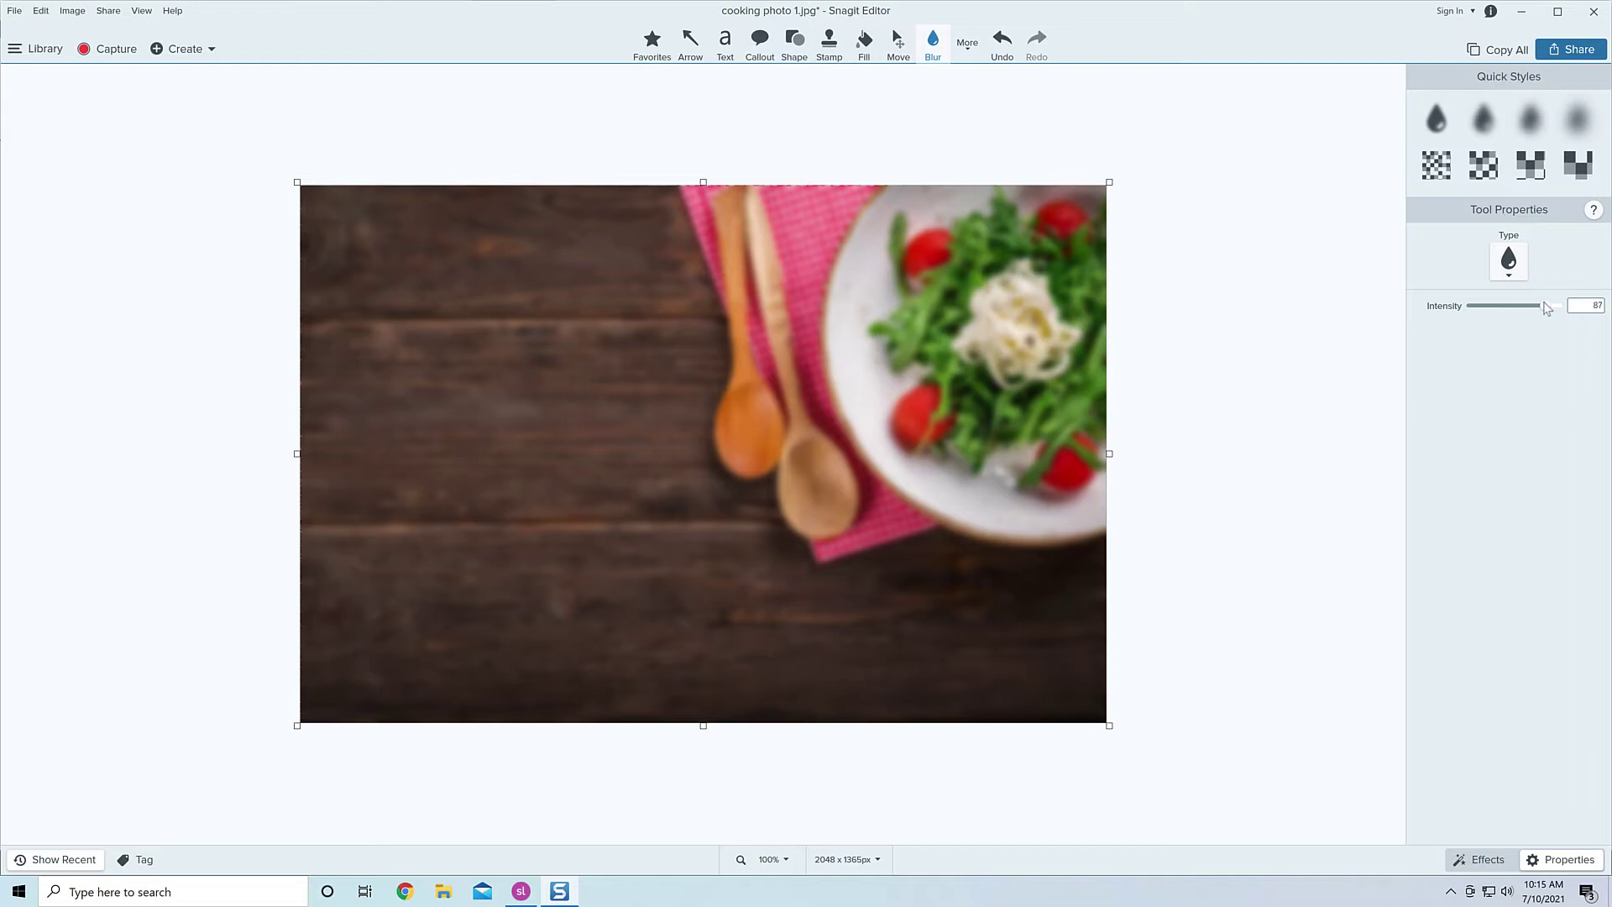
pyautogui.moveTo(1552, 308); pyautogui.dragTo(1493, 308)
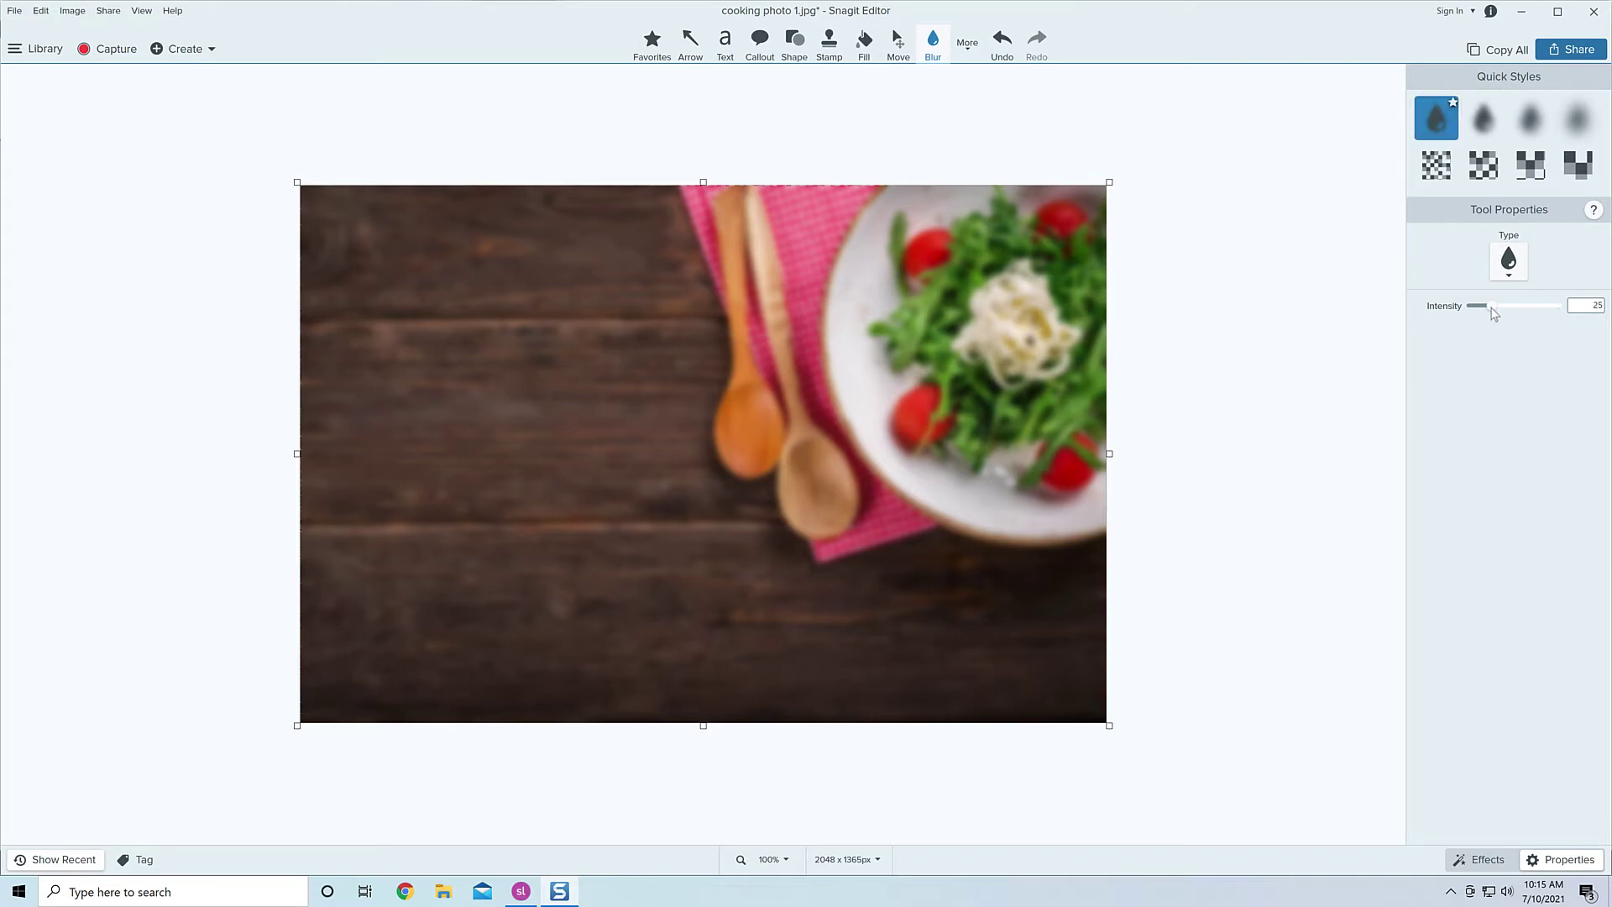
# Step: Replace the blur with an intensity-20 blur covering the entire cooking photo, then save
pyautogui.moveTo(931, 247); pyautogui.dragTo(980, 248)
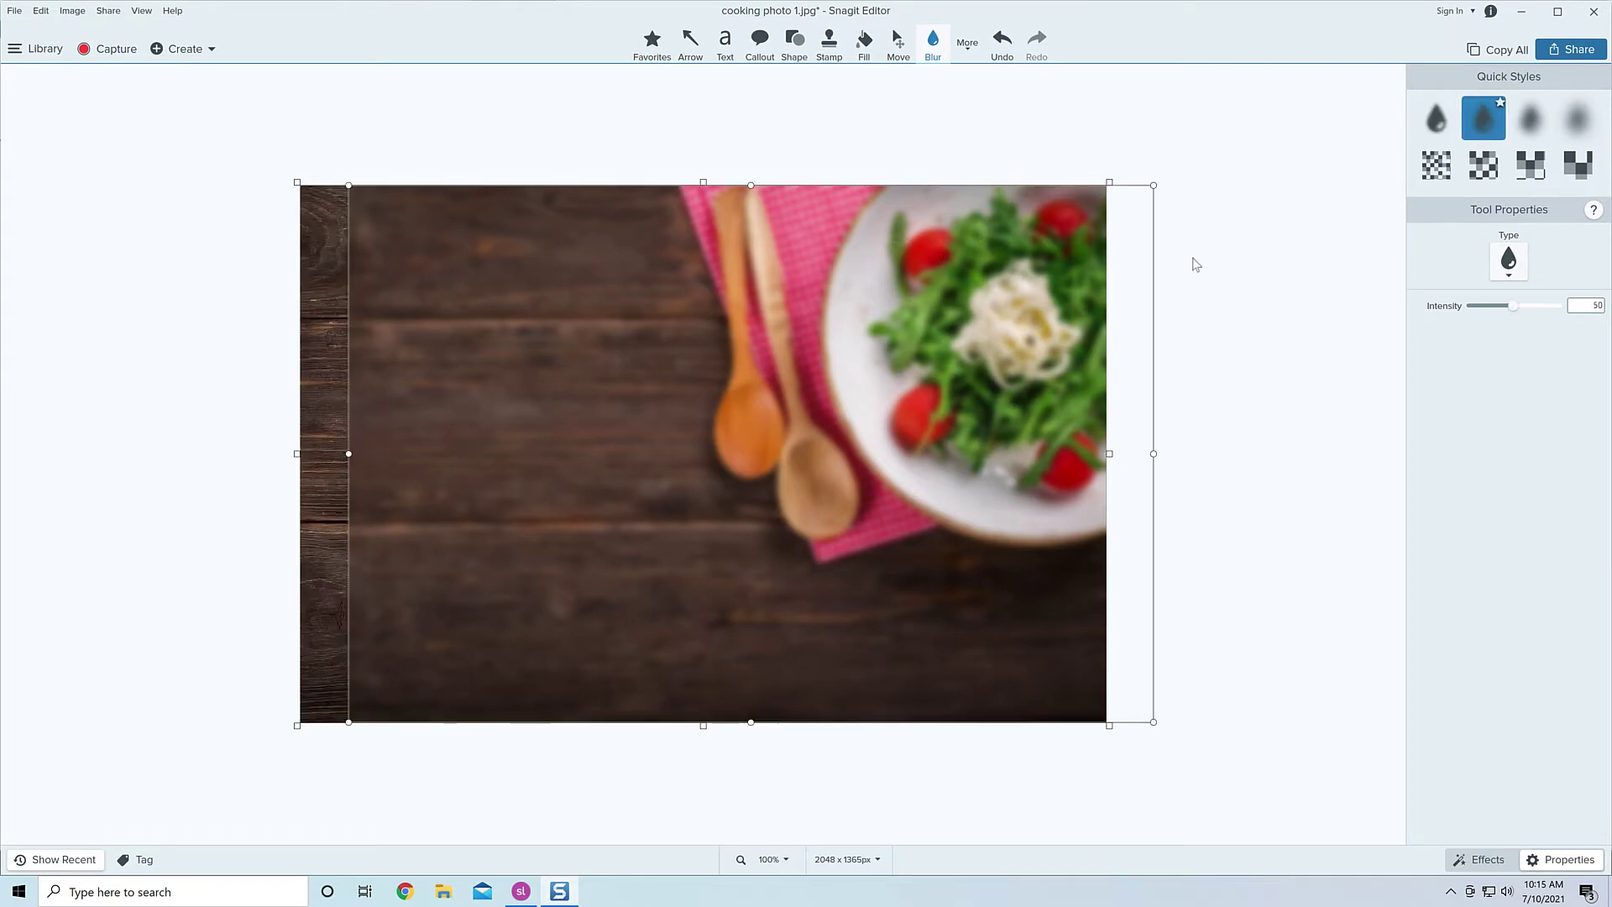
pyautogui.press('Delete')
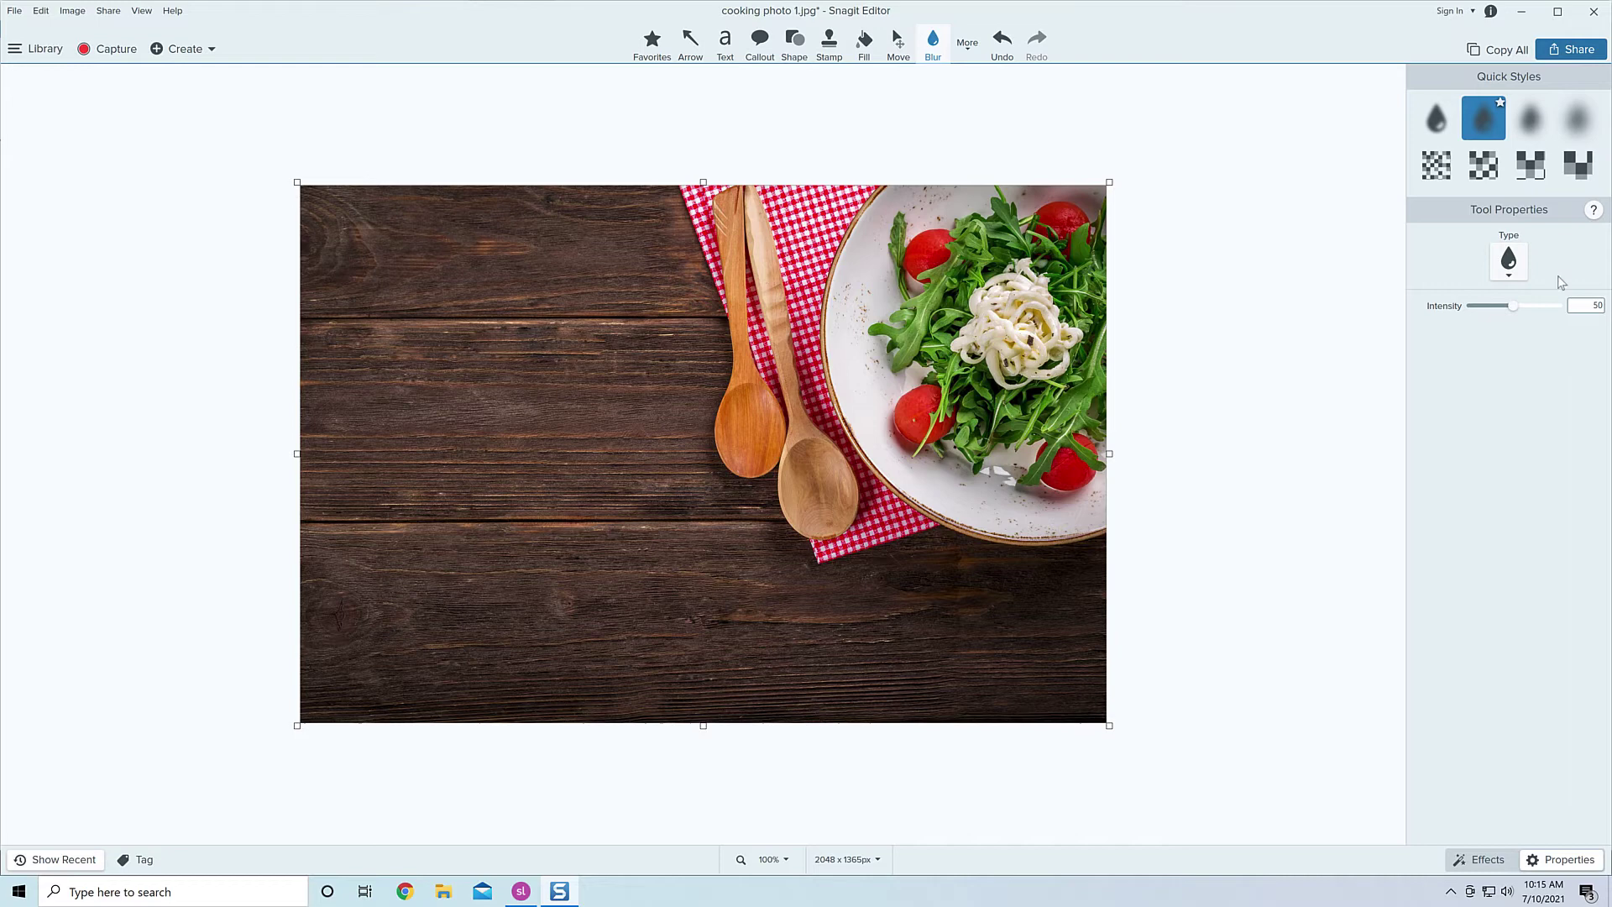
pyautogui.moveTo(1509, 309); pyautogui.dragTo(1479, 309)
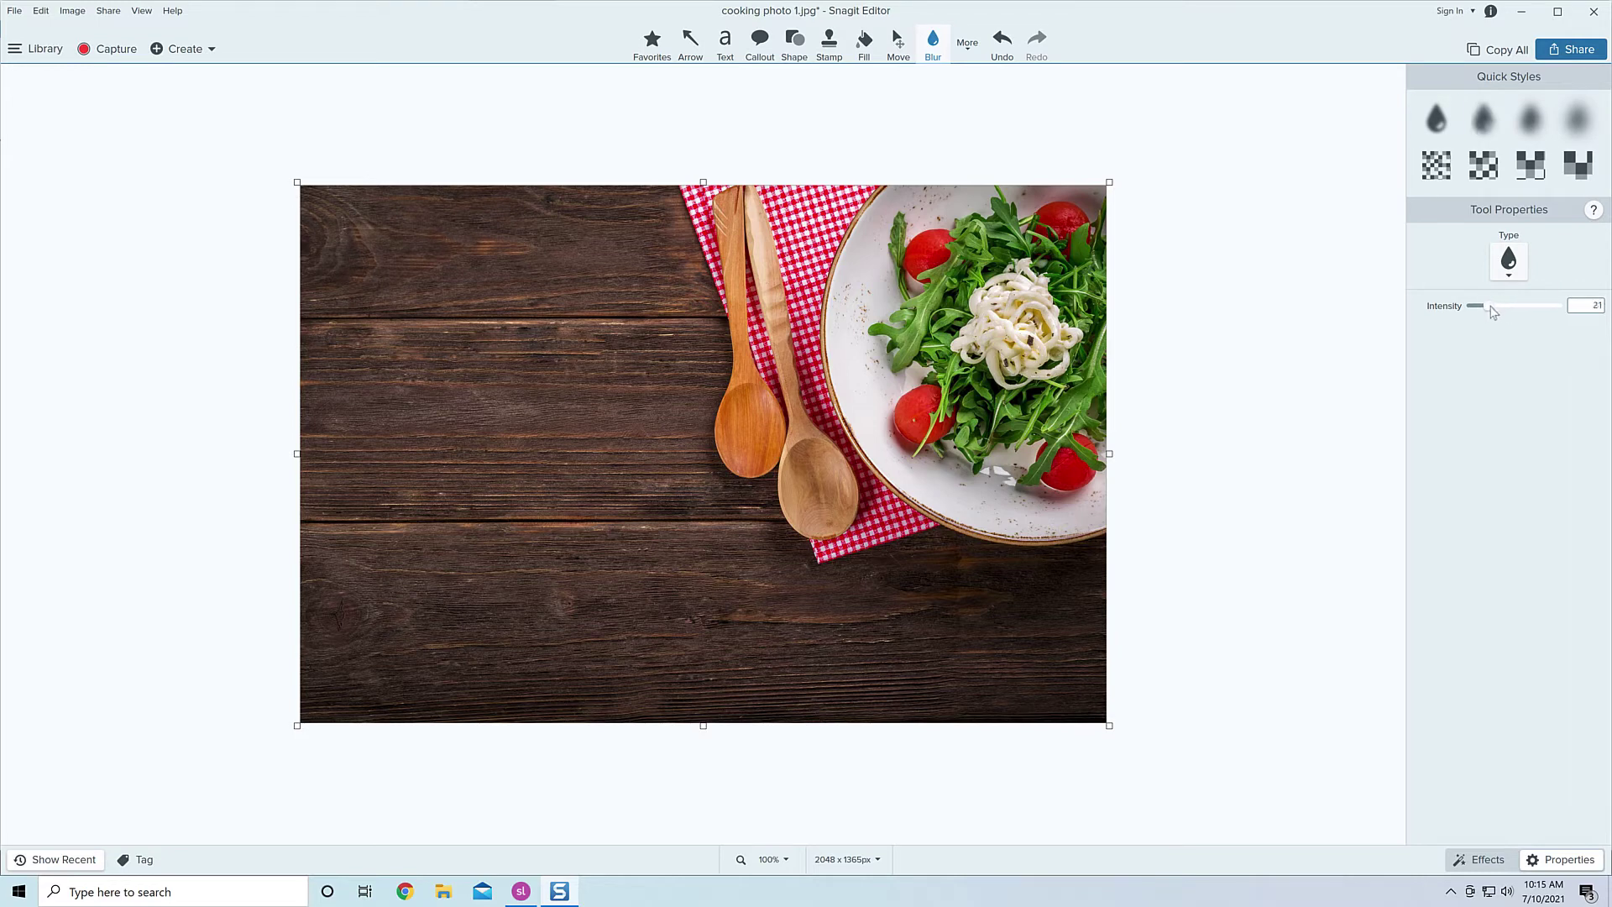
pyautogui.moveTo(685, 204)
pyautogui.mouseDown()
pyautogui.moveTo(1018, 522)
pyautogui.moveTo(1069, 527)
pyautogui.mouseUp()
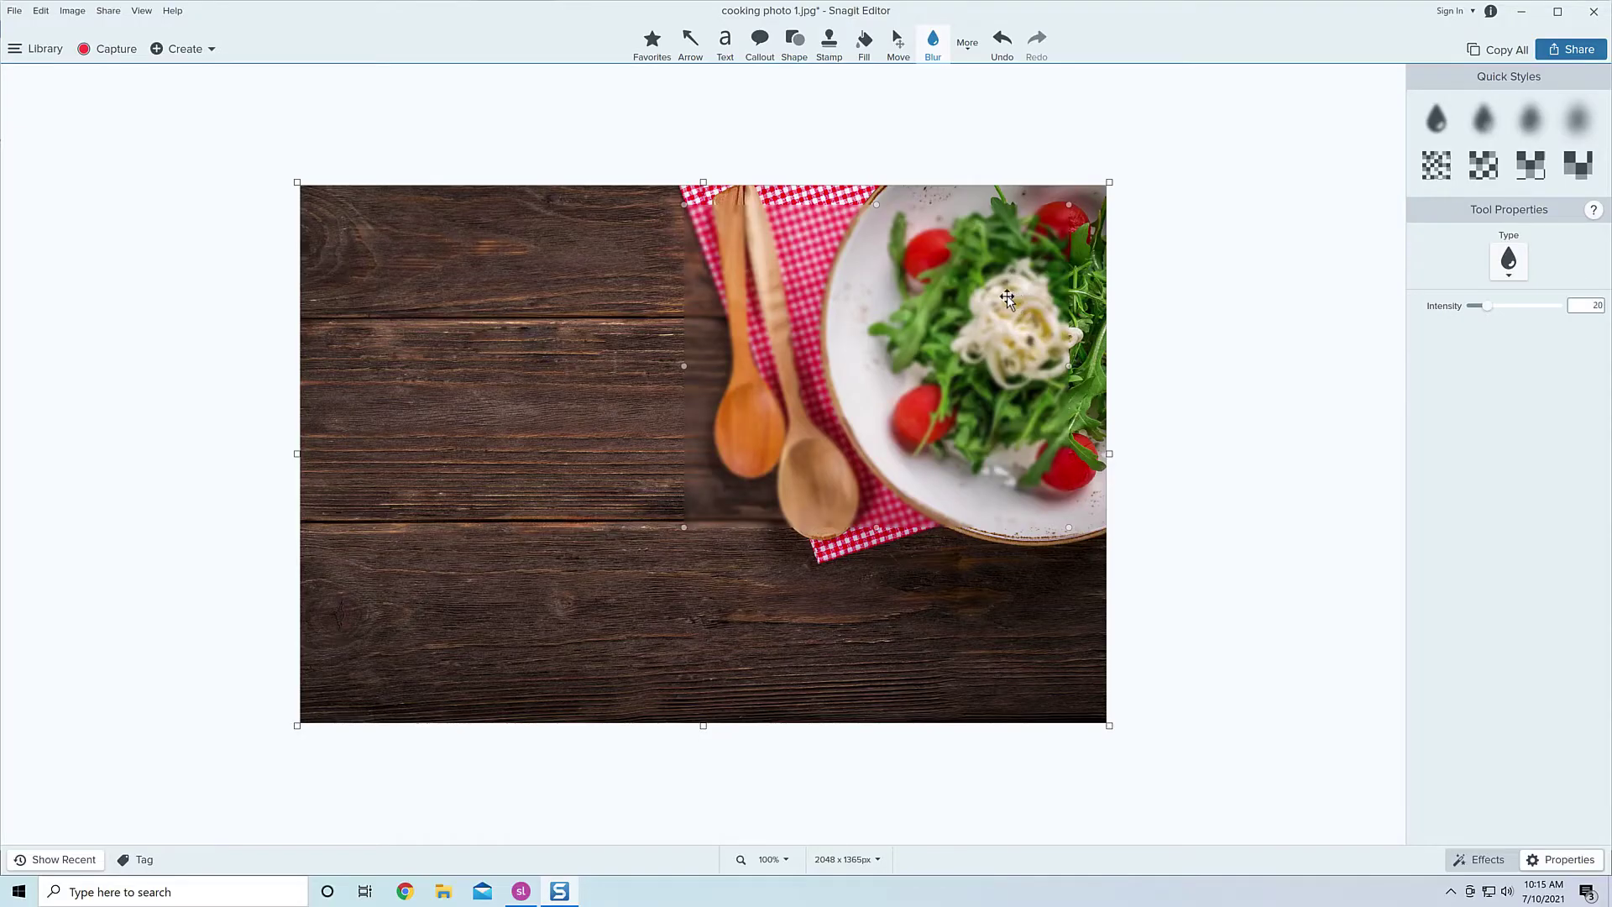
pyautogui.moveTo(1006, 298); pyautogui.dragTo(583, 282)
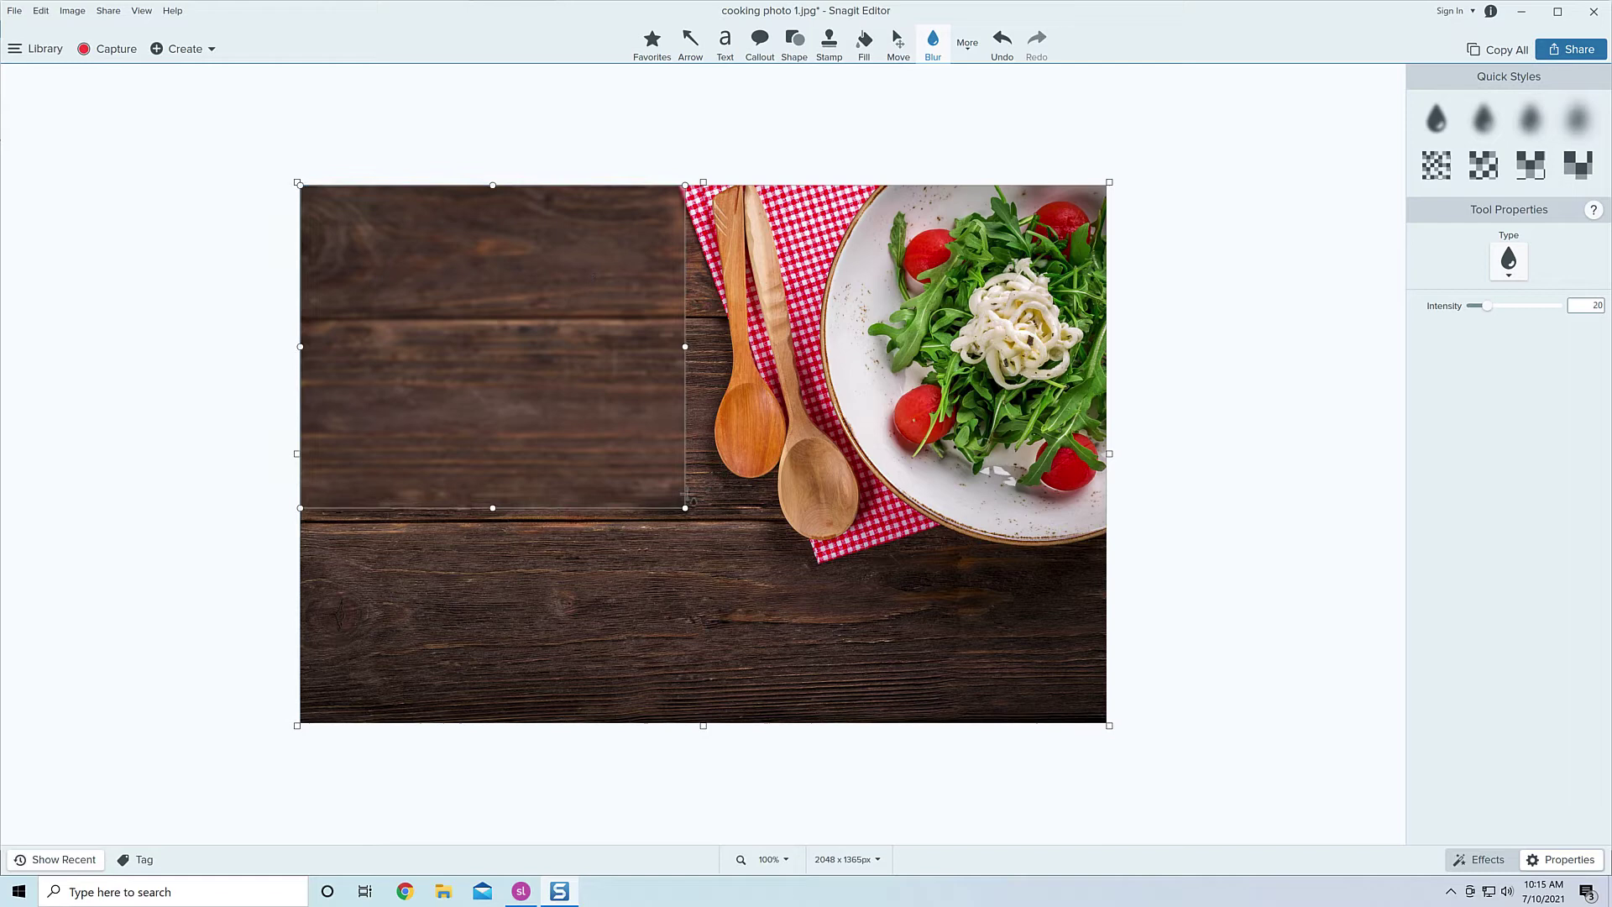
pyautogui.moveTo(684, 506); pyautogui.dragTo(1105, 720)
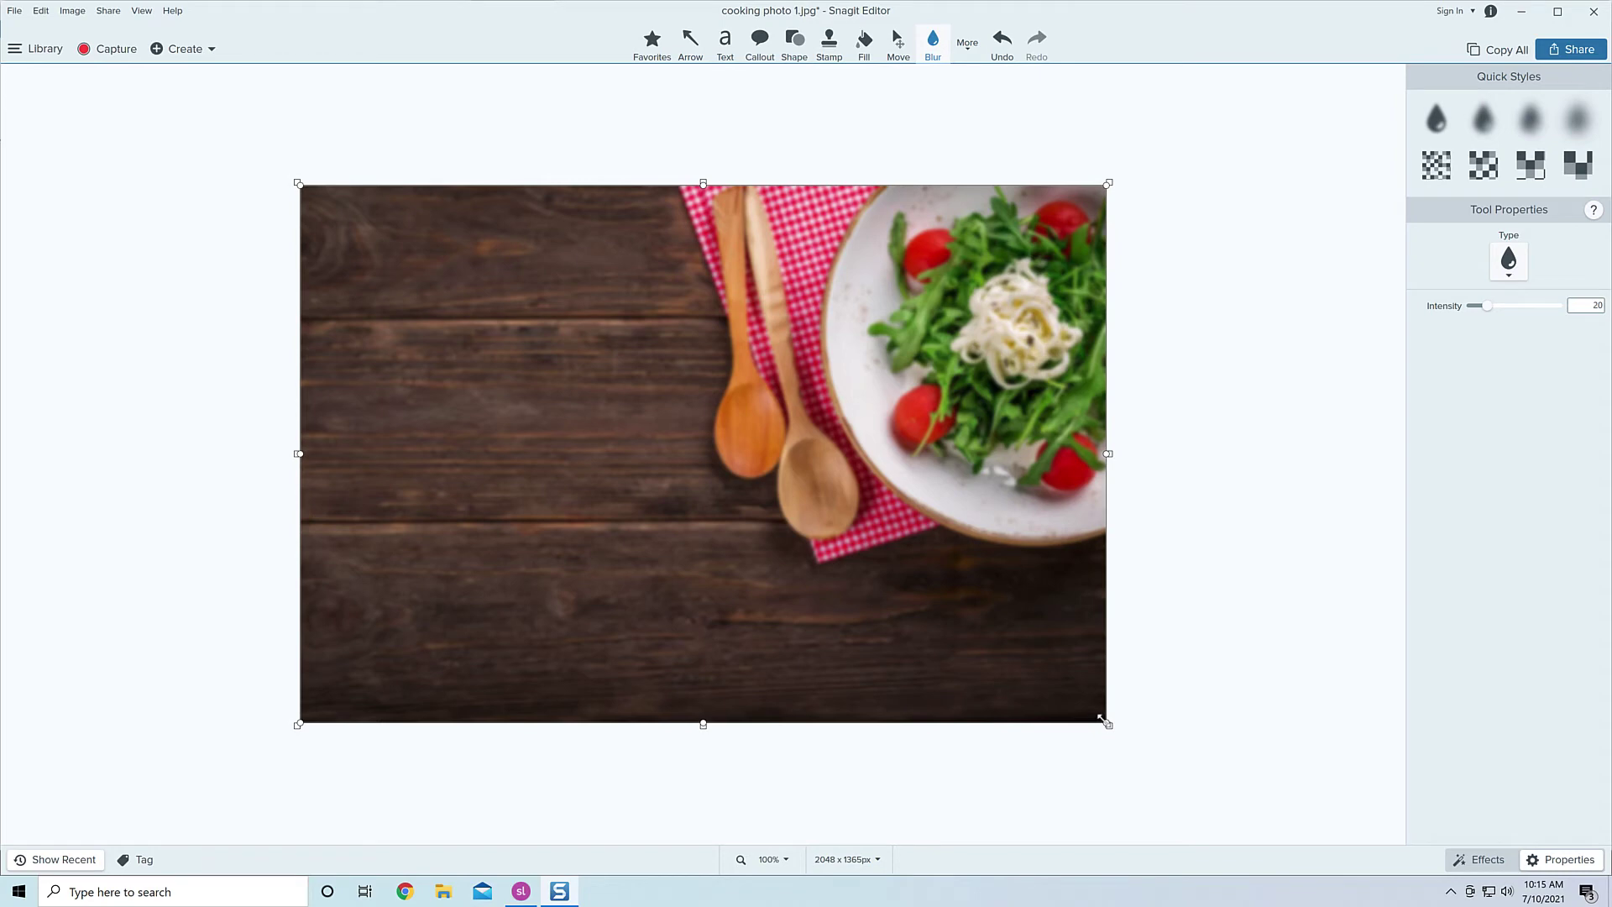
pyautogui.hotkey('ctrl', 's')
# Step: Close Snagit Editor and the Media Library to see the blurred cooking photo on the slide
pyautogui.click(1594, 11)
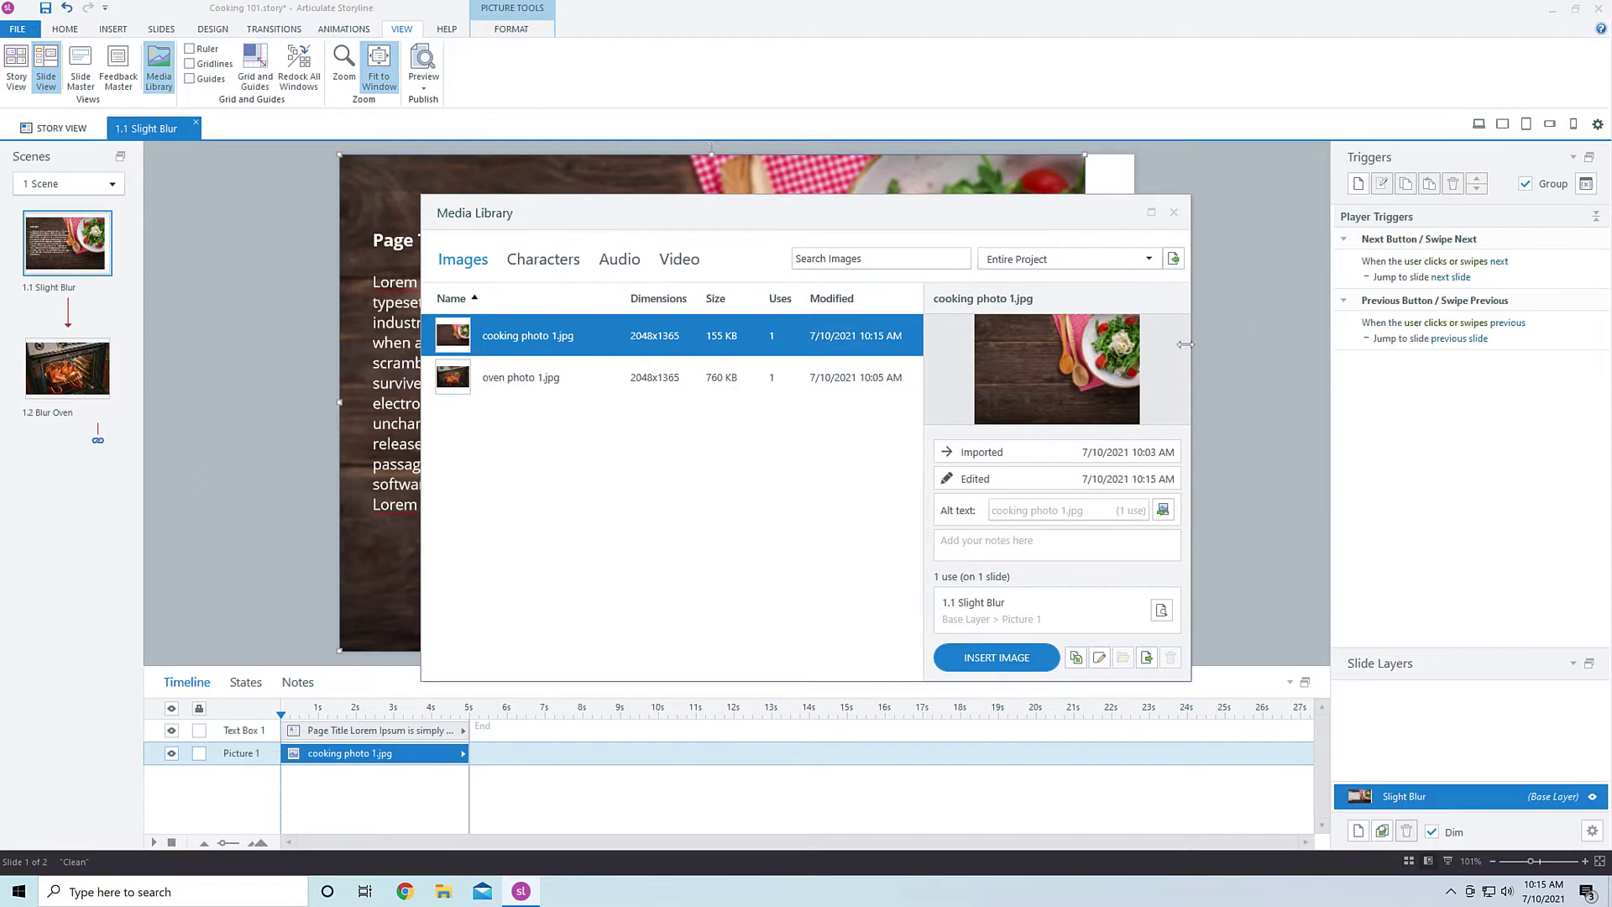
pyautogui.moveTo(1133, 343)
pyautogui.click(1174, 212)
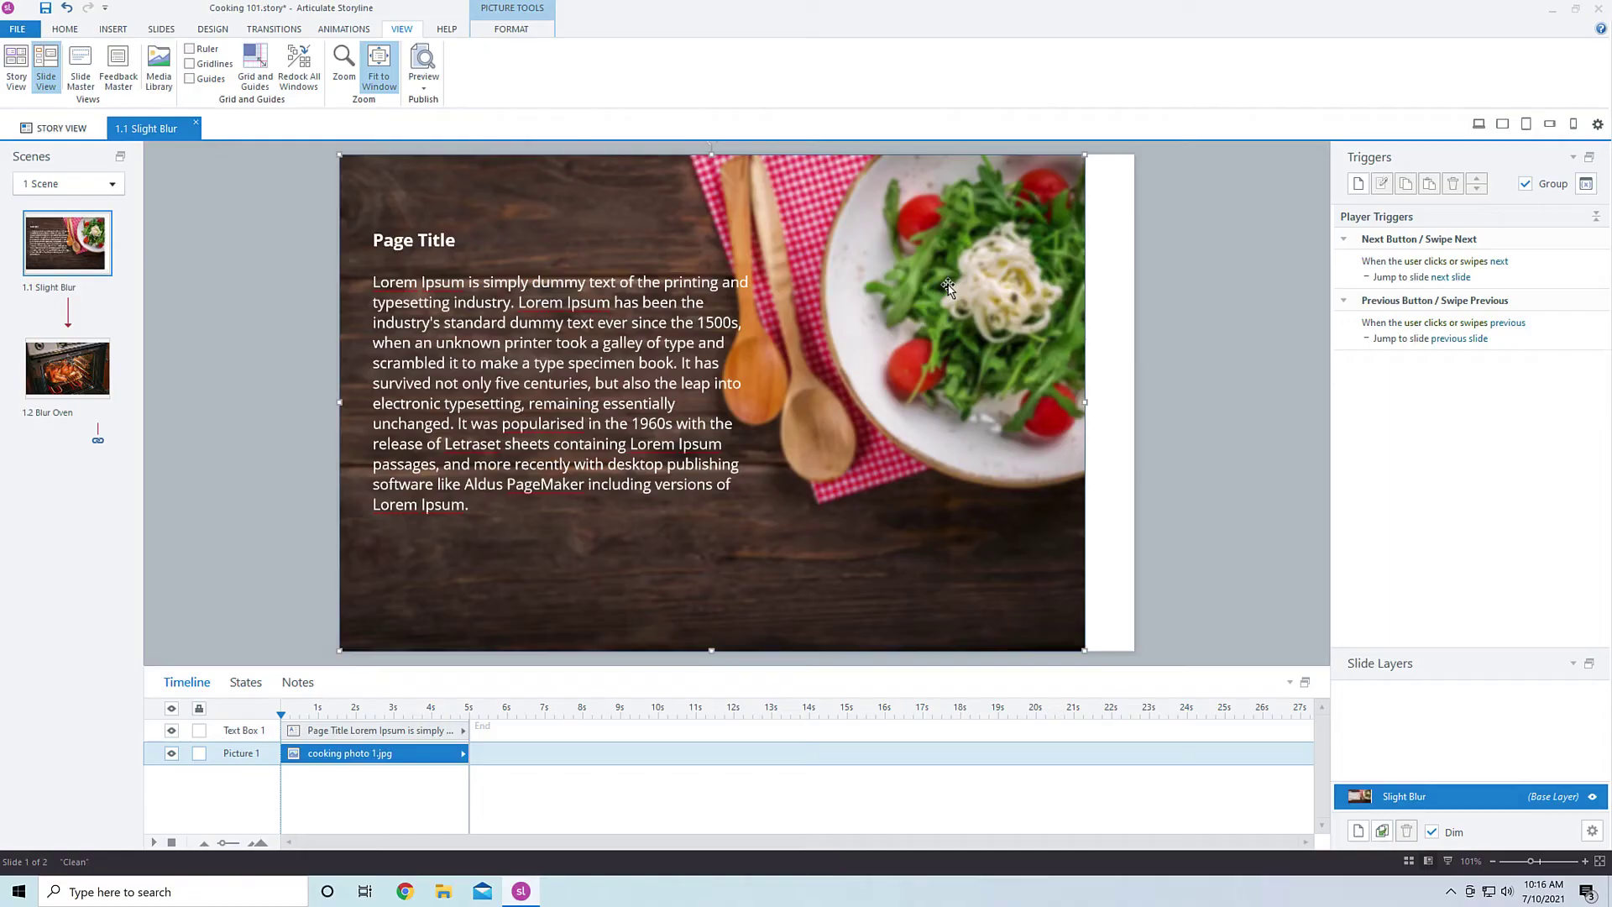
# Step: Stretch the blurred cooking photo to the slide's full width and crop its bottom to the slide height
pyautogui.moveTo(1083, 651); pyautogui.dragTo(1134, 680)
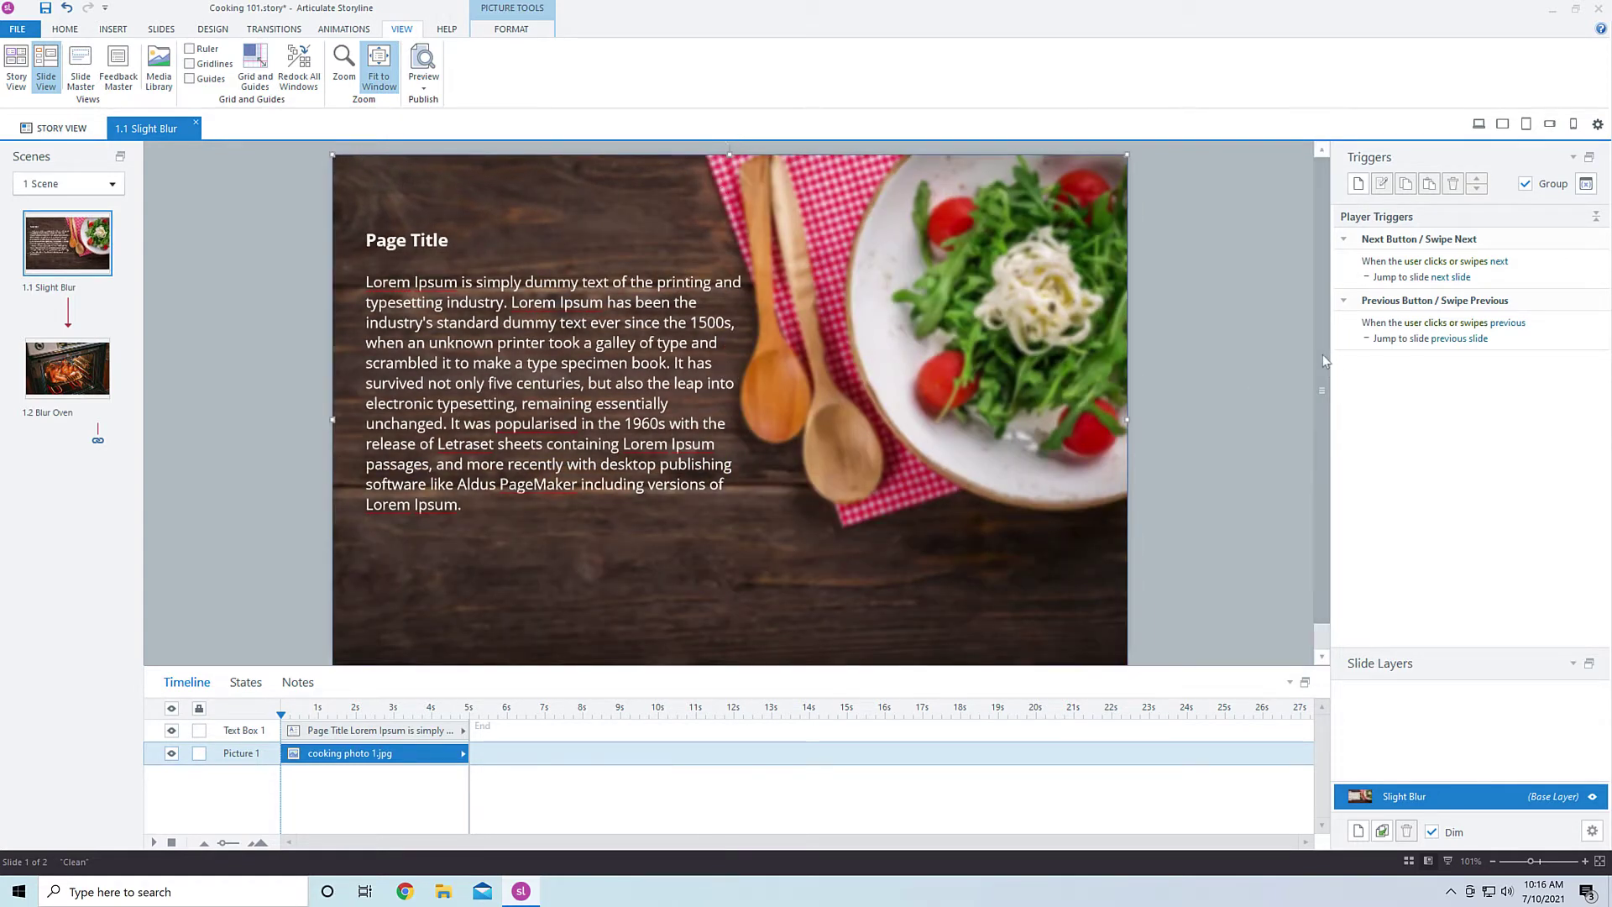
pyautogui.moveTo(1322, 354); pyautogui.dragTo(1323, 384)
pyautogui.click(516, 30)
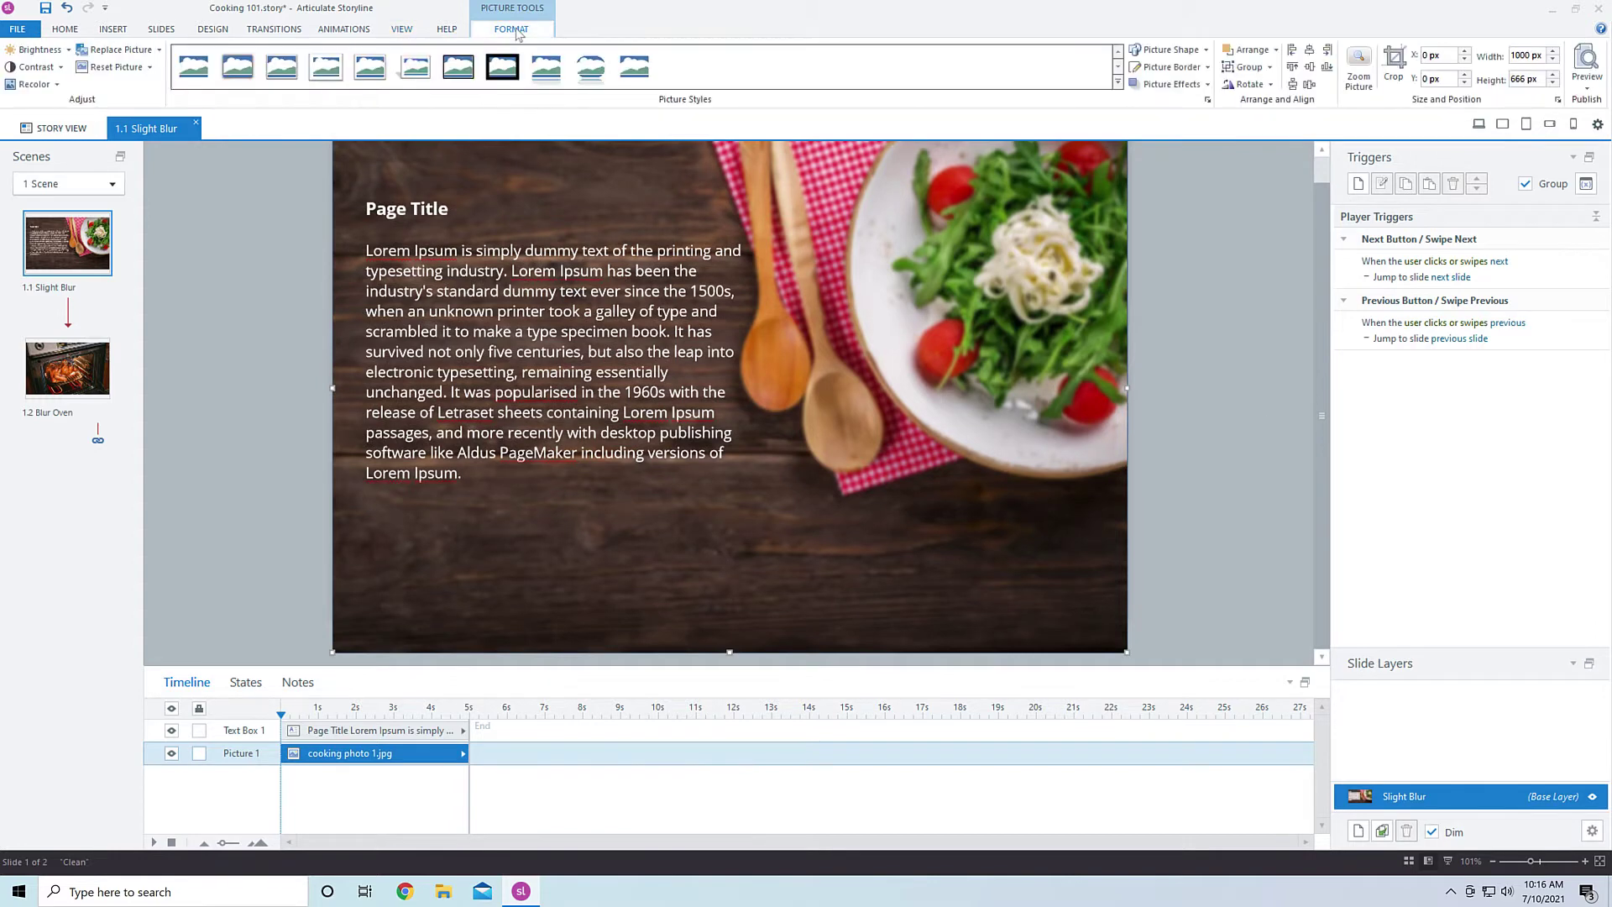
pyautogui.click(1393, 63)
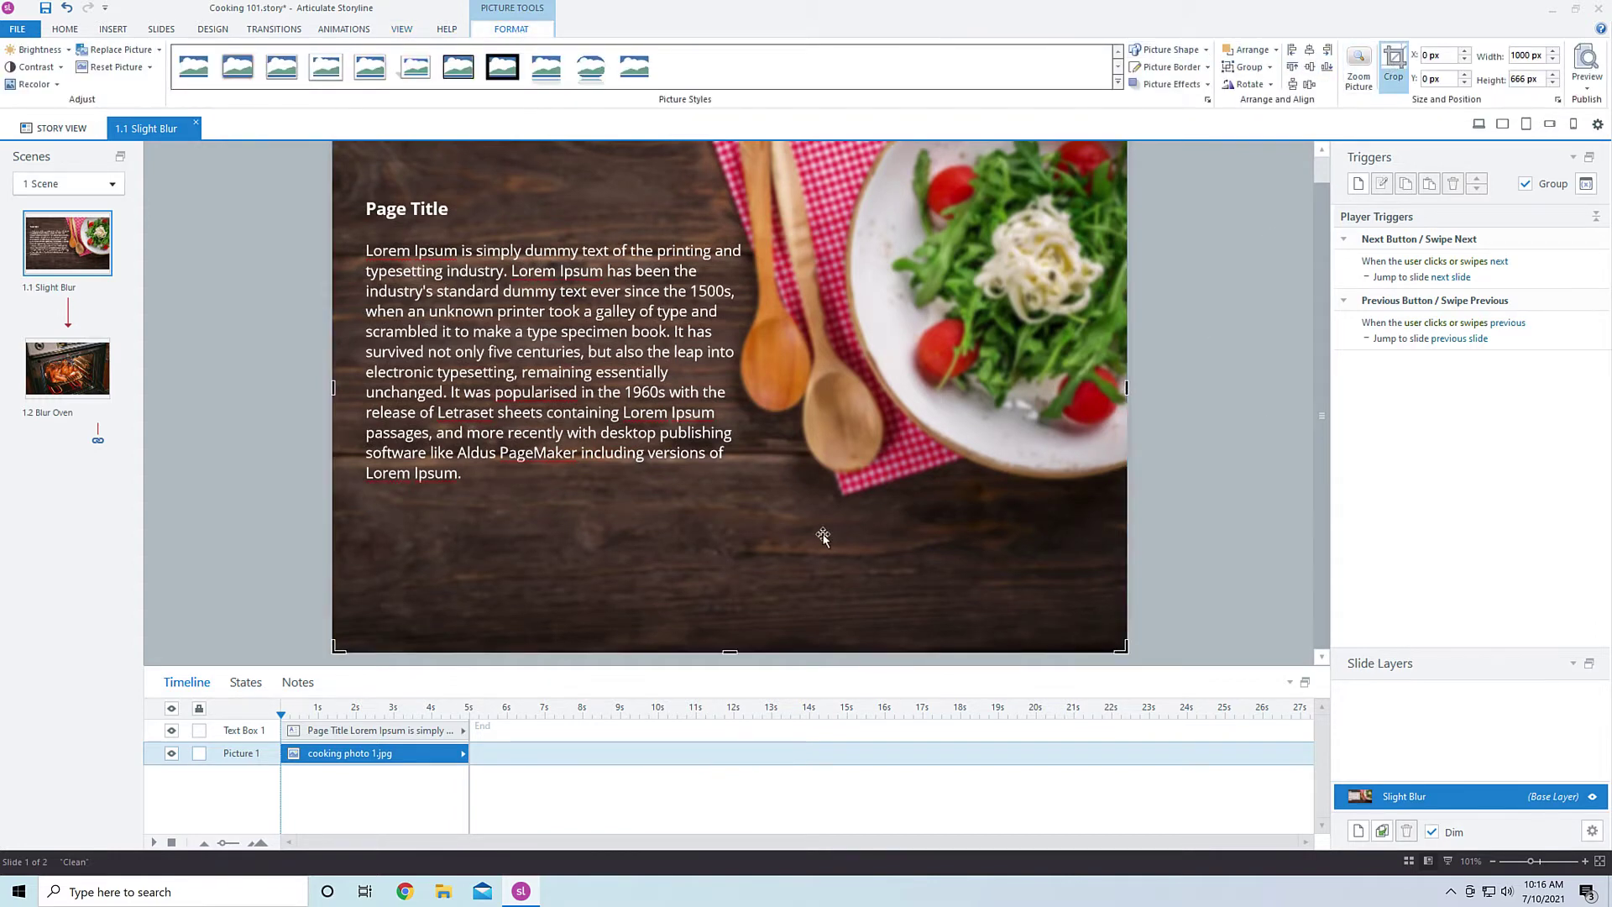
pyautogui.moveTo(730, 653)
pyautogui.mouseDown()
pyautogui.moveTo(736, 579)
pyautogui.moveTo(730, 621)
pyautogui.mouseUp()
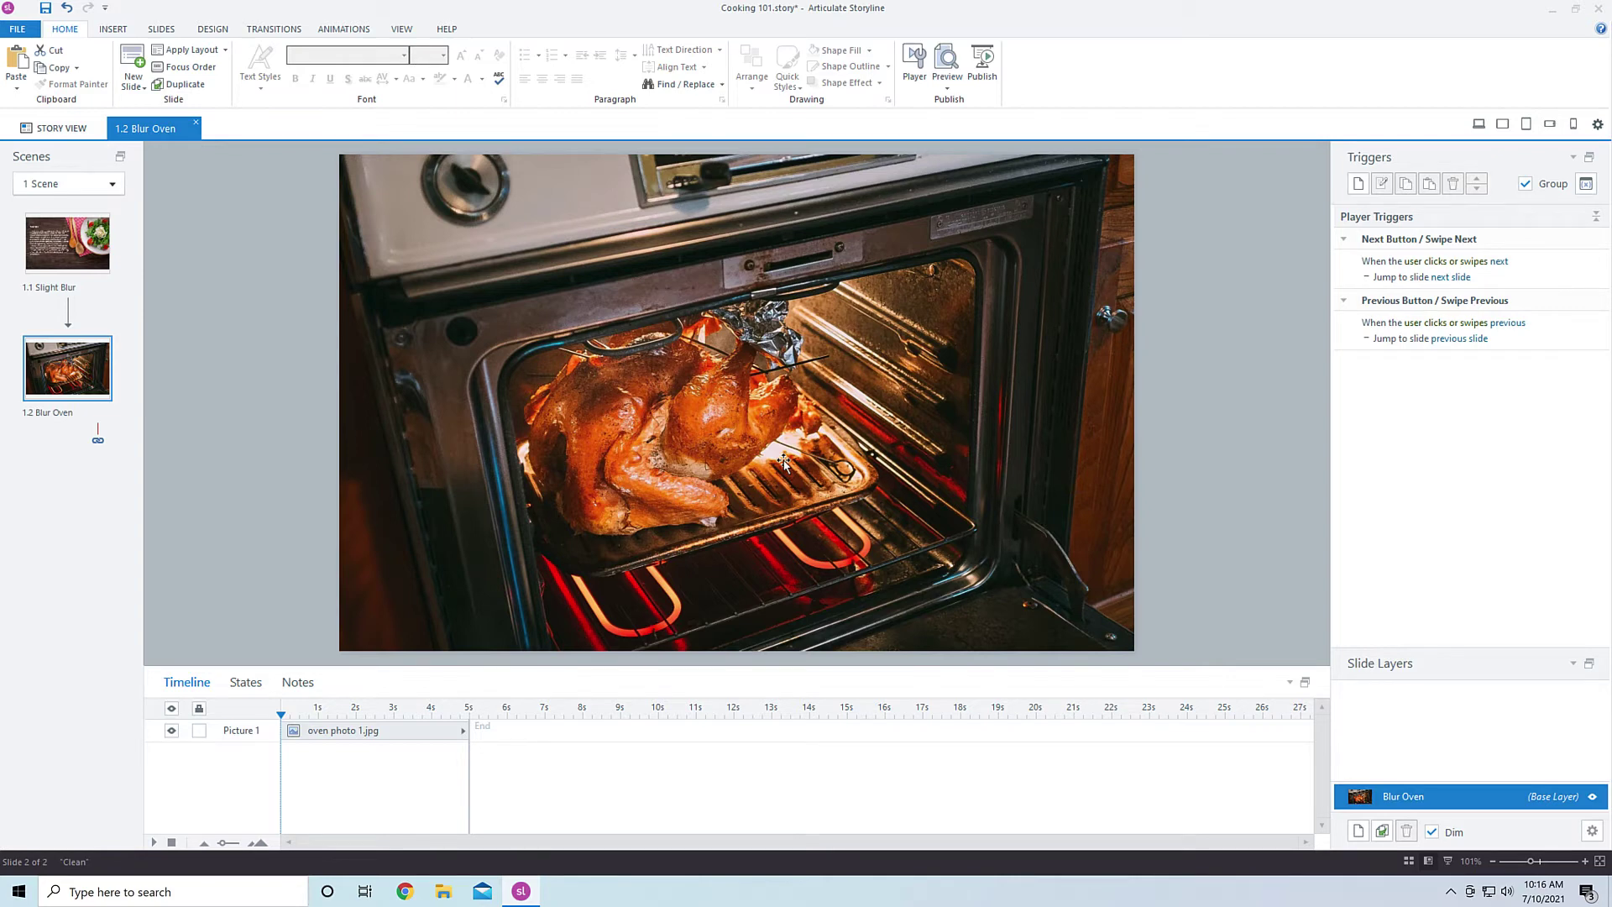
# Step: Open oven photo 1.jpg from the Media Library in Snagit Editor
pyautogui.click(405, 32)
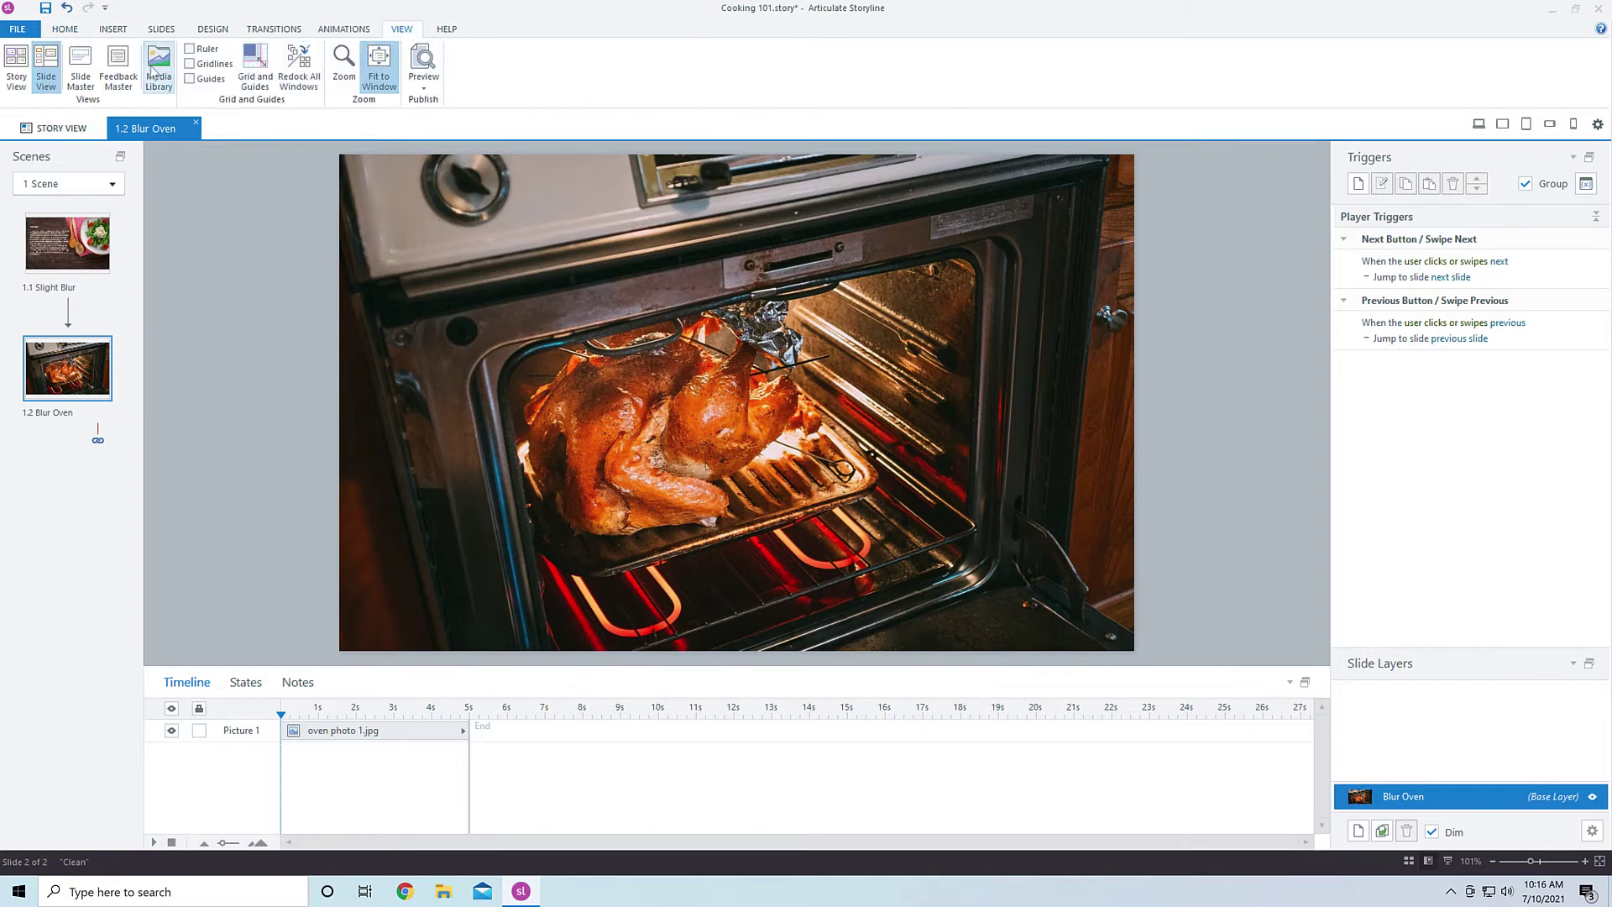
pyautogui.click(594, 378)
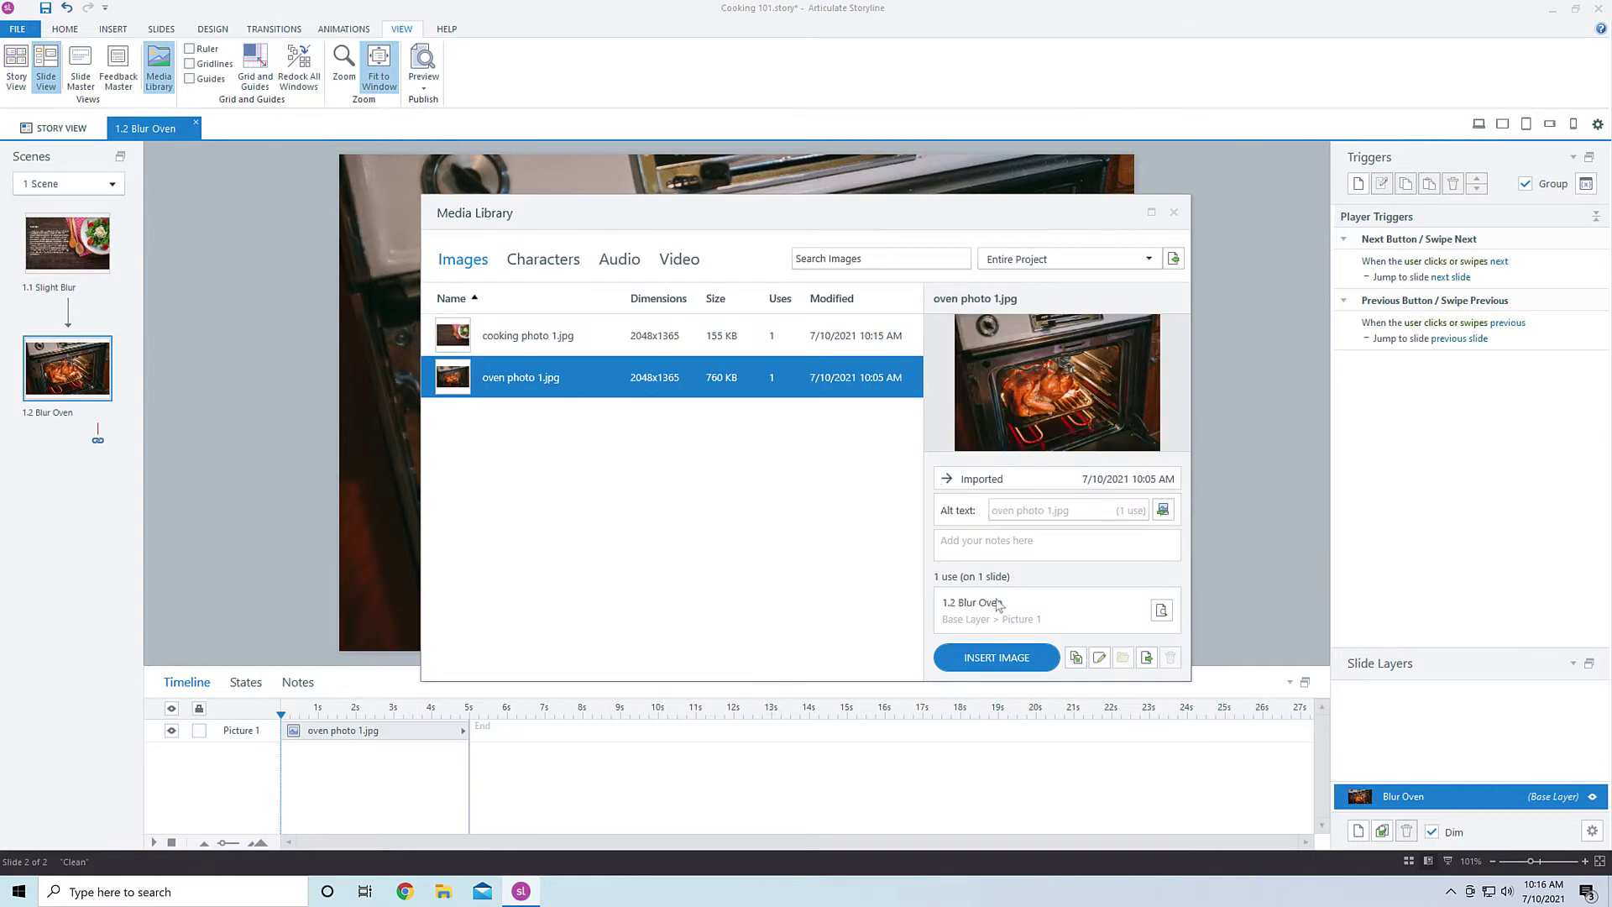
pyautogui.click(1106, 660)
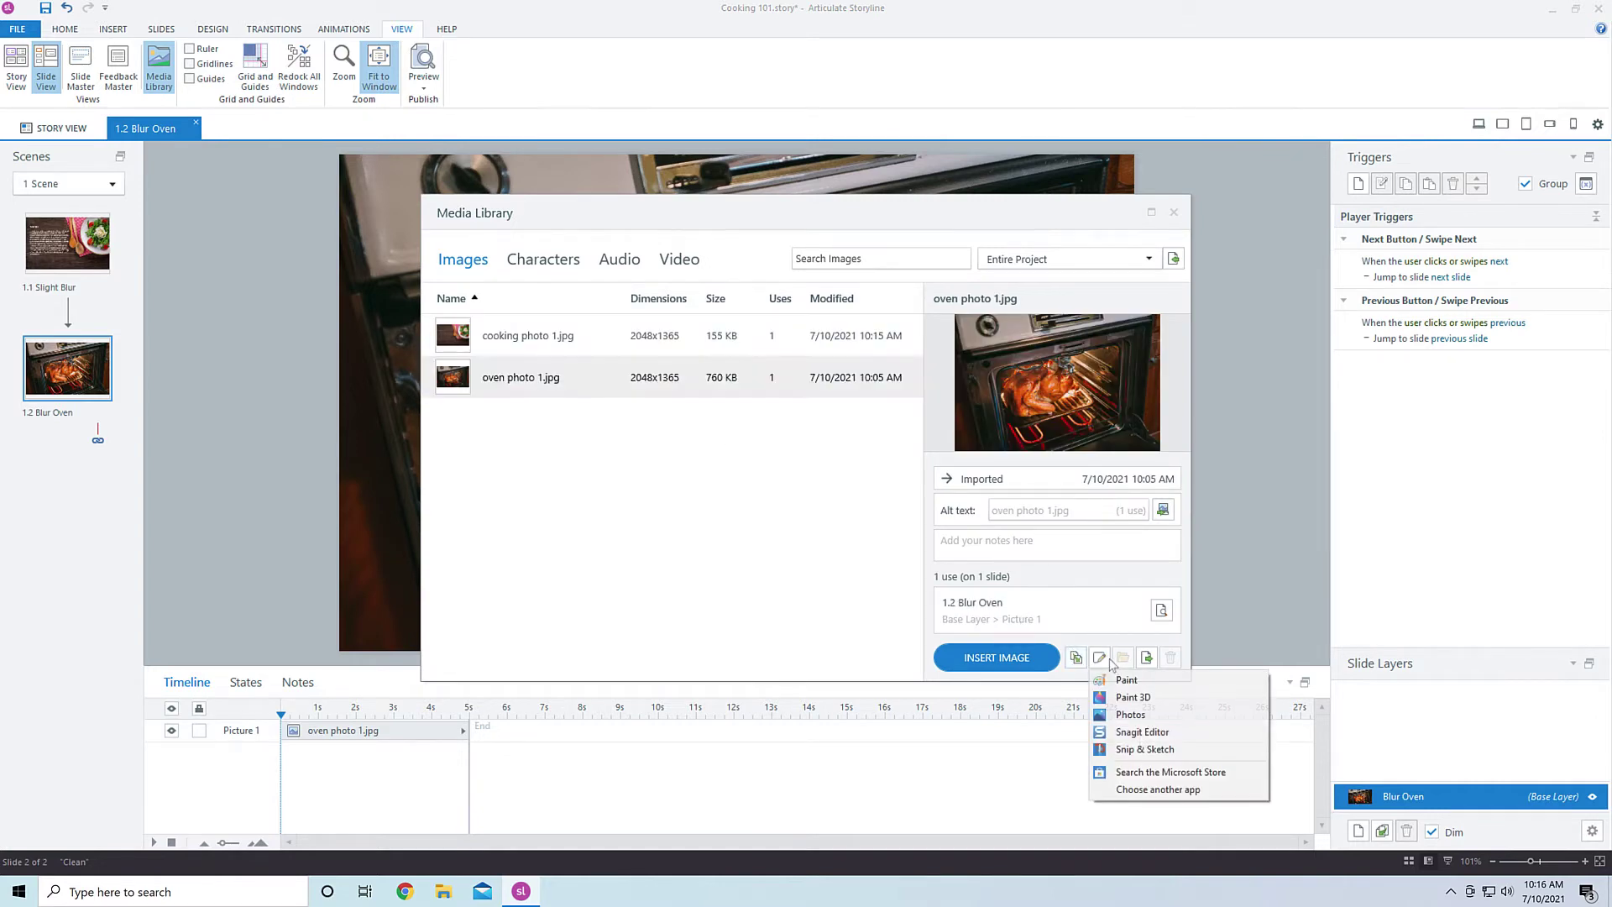
pyautogui.click(1140, 731)
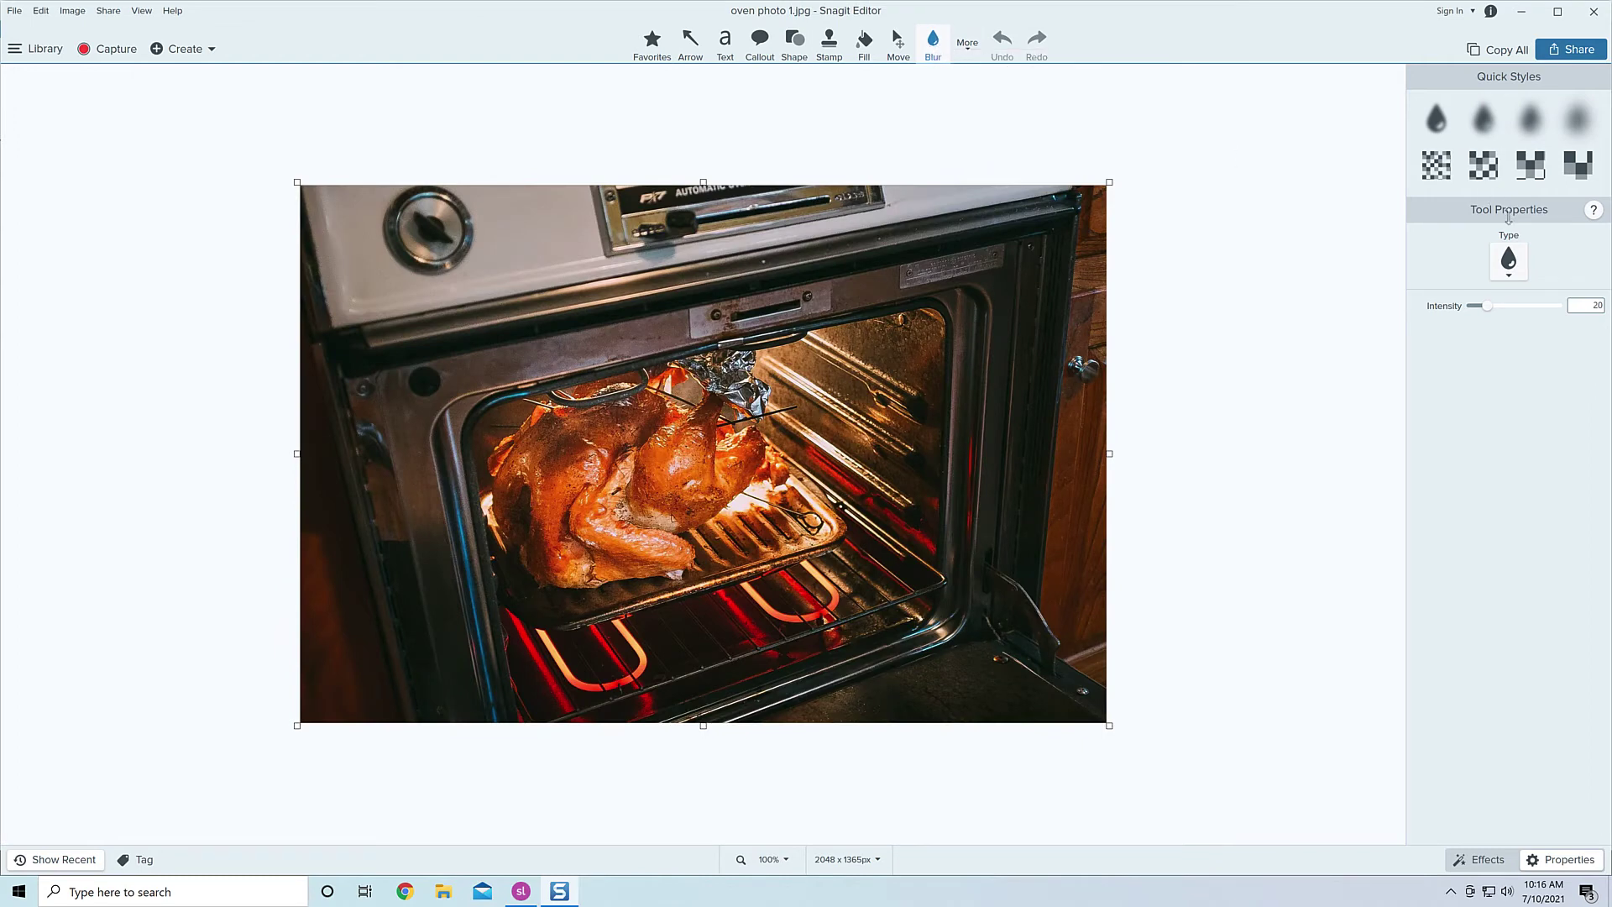
# Step: Blur the entire oven photo at a high intensity (84) and save it
pyautogui.moveTo(1491, 308); pyautogui.dragTo(1532, 308)
pyautogui.moveTo(302, 187); pyautogui.dragTo(1108, 727)
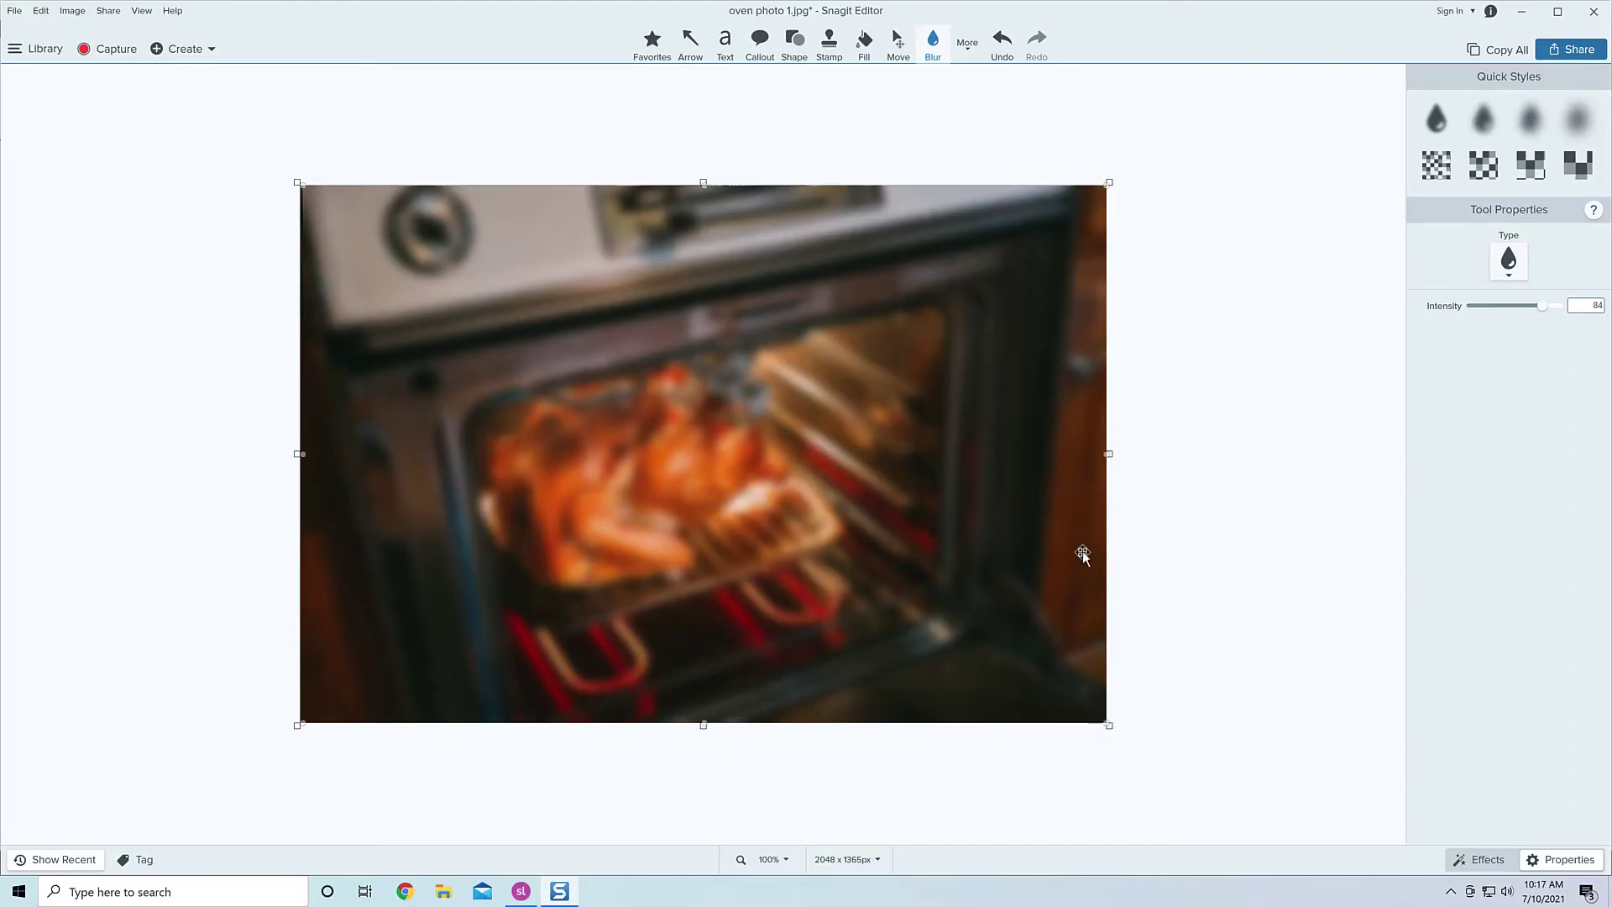
pyautogui.hotkey('ctrl', 's')
# Step: Back on the slide, enlarge the blurred oven photo and crop away its bottom strip
pyautogui.click(1594, 12)
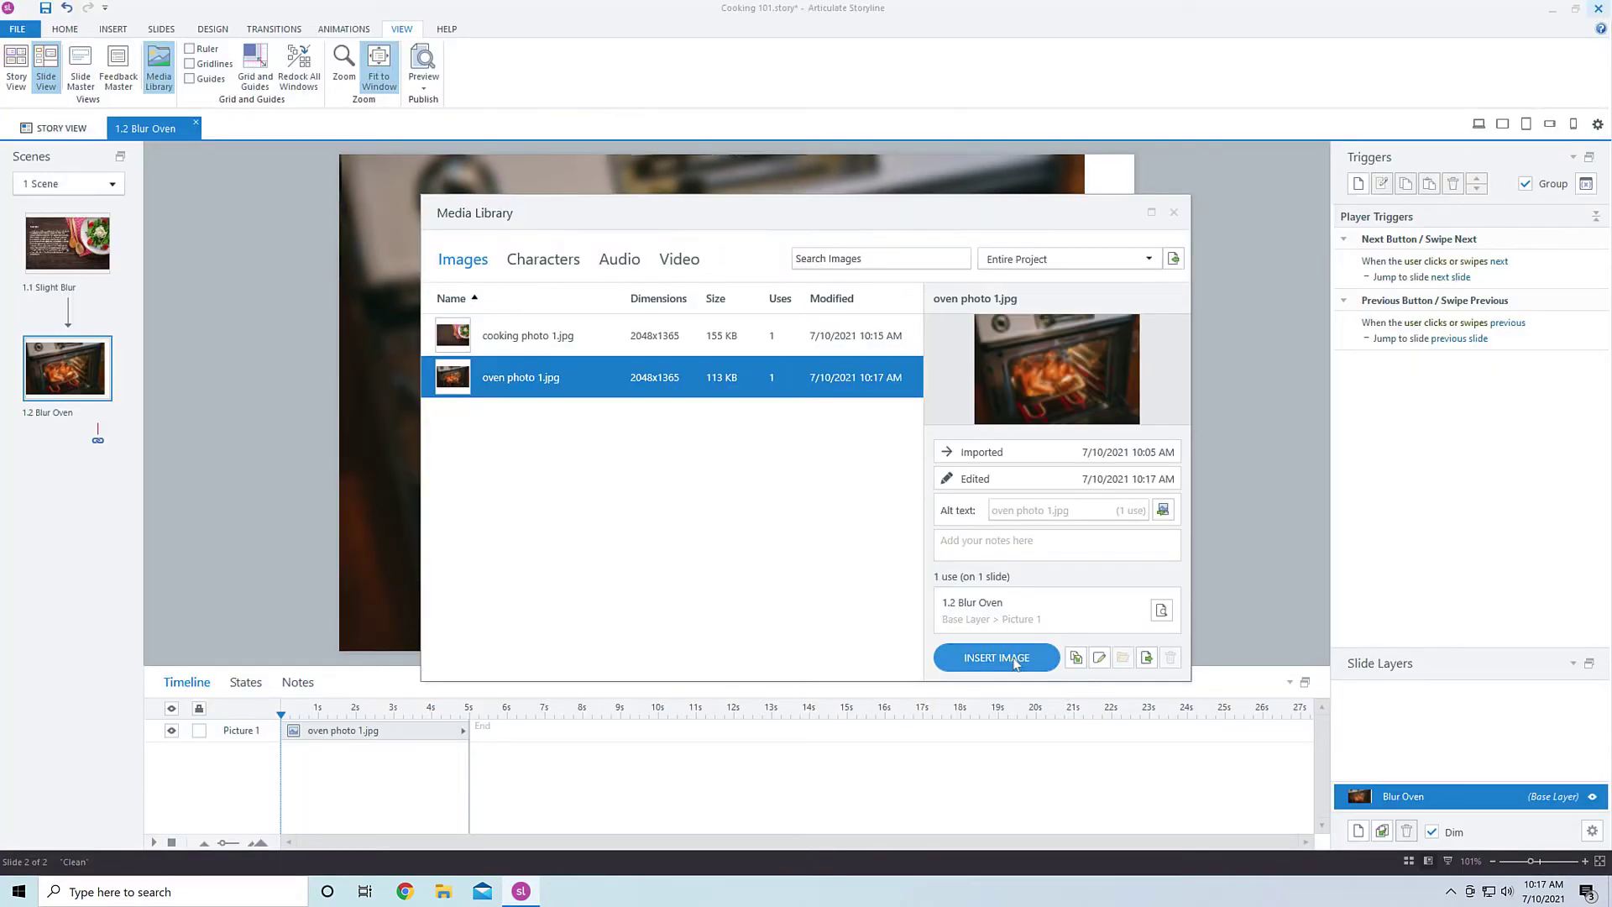
pyautogui.click(1173, 213)
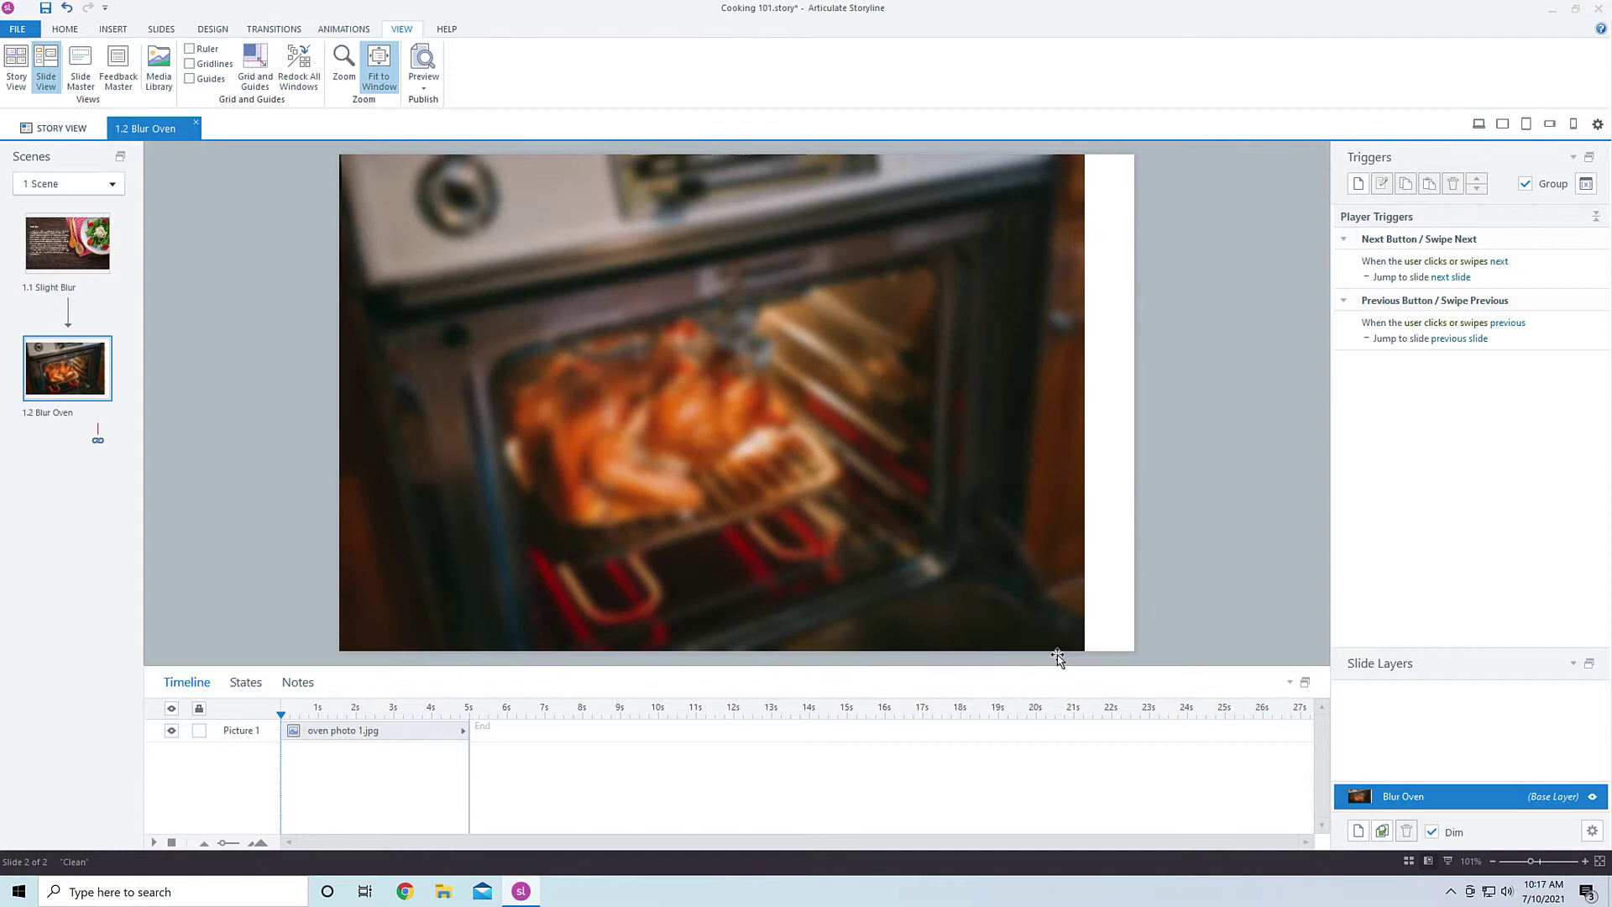
pyautogui.moveTo(1083, 651); pyautogui.dragTo(1155, 680)
pyautogui.scroll(-1, 758, 151)
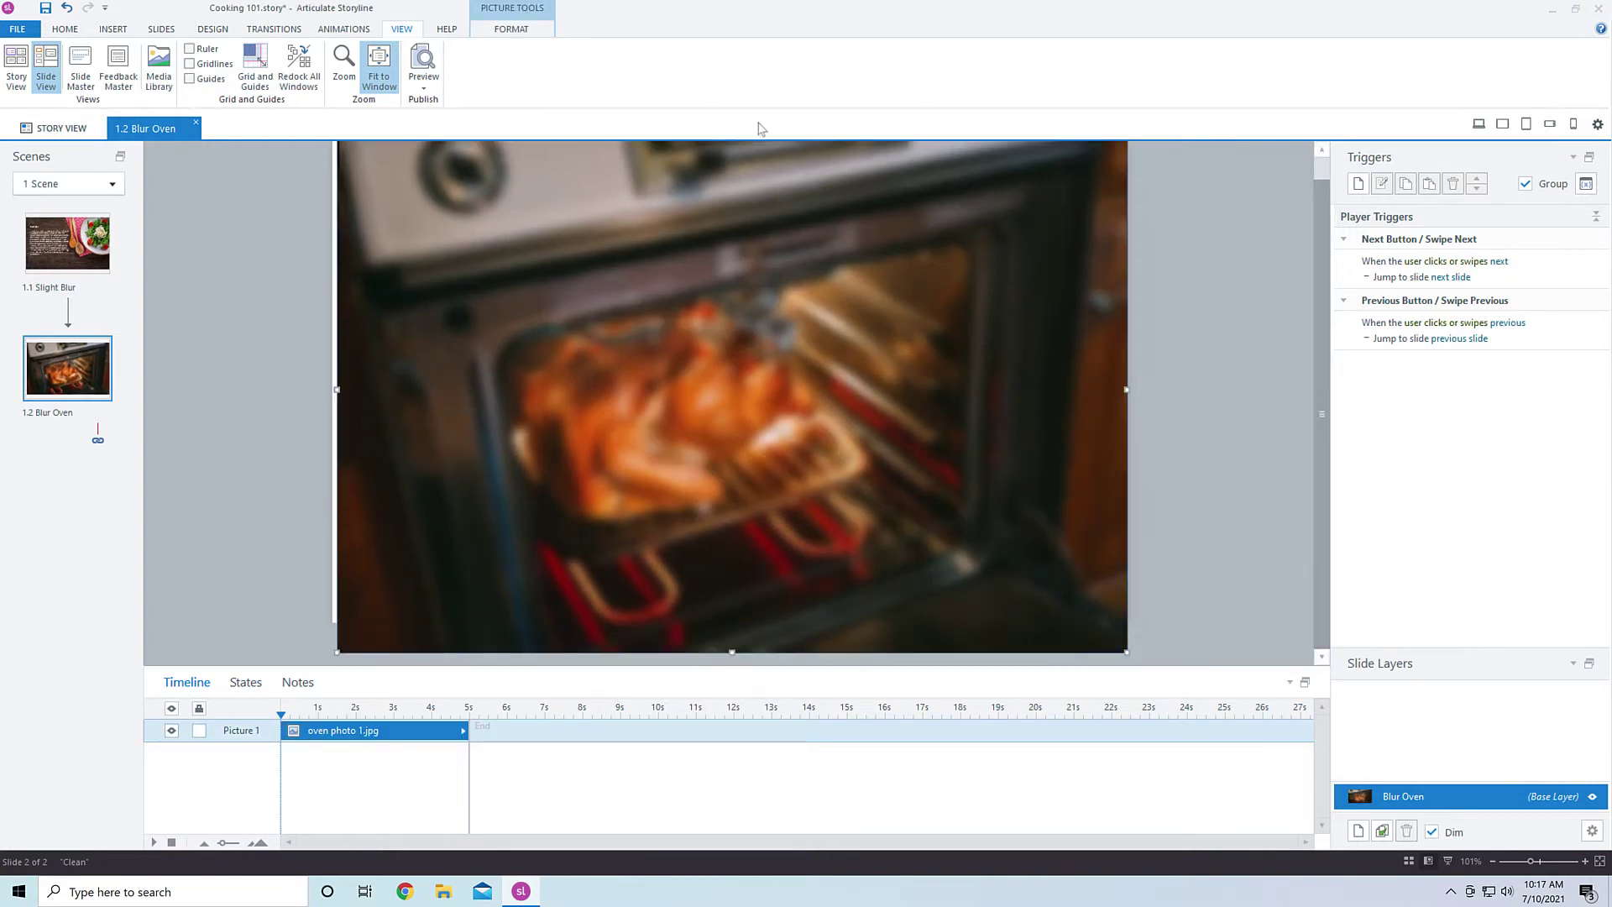
pyautogui.click(530, 30)
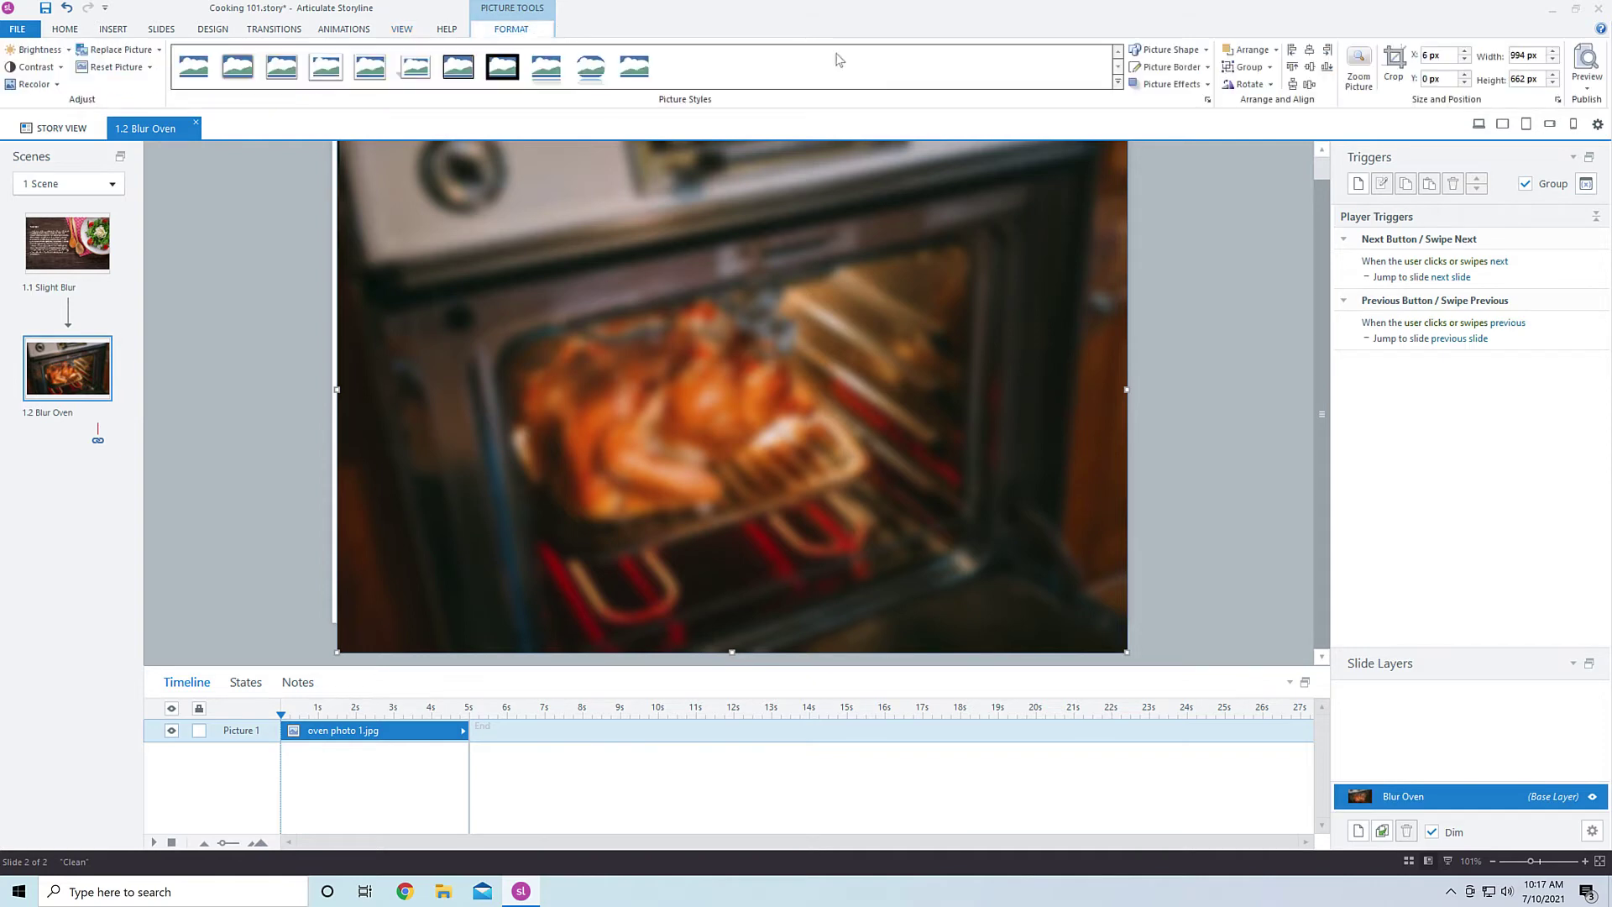
pyautogui.click(1394, 60)
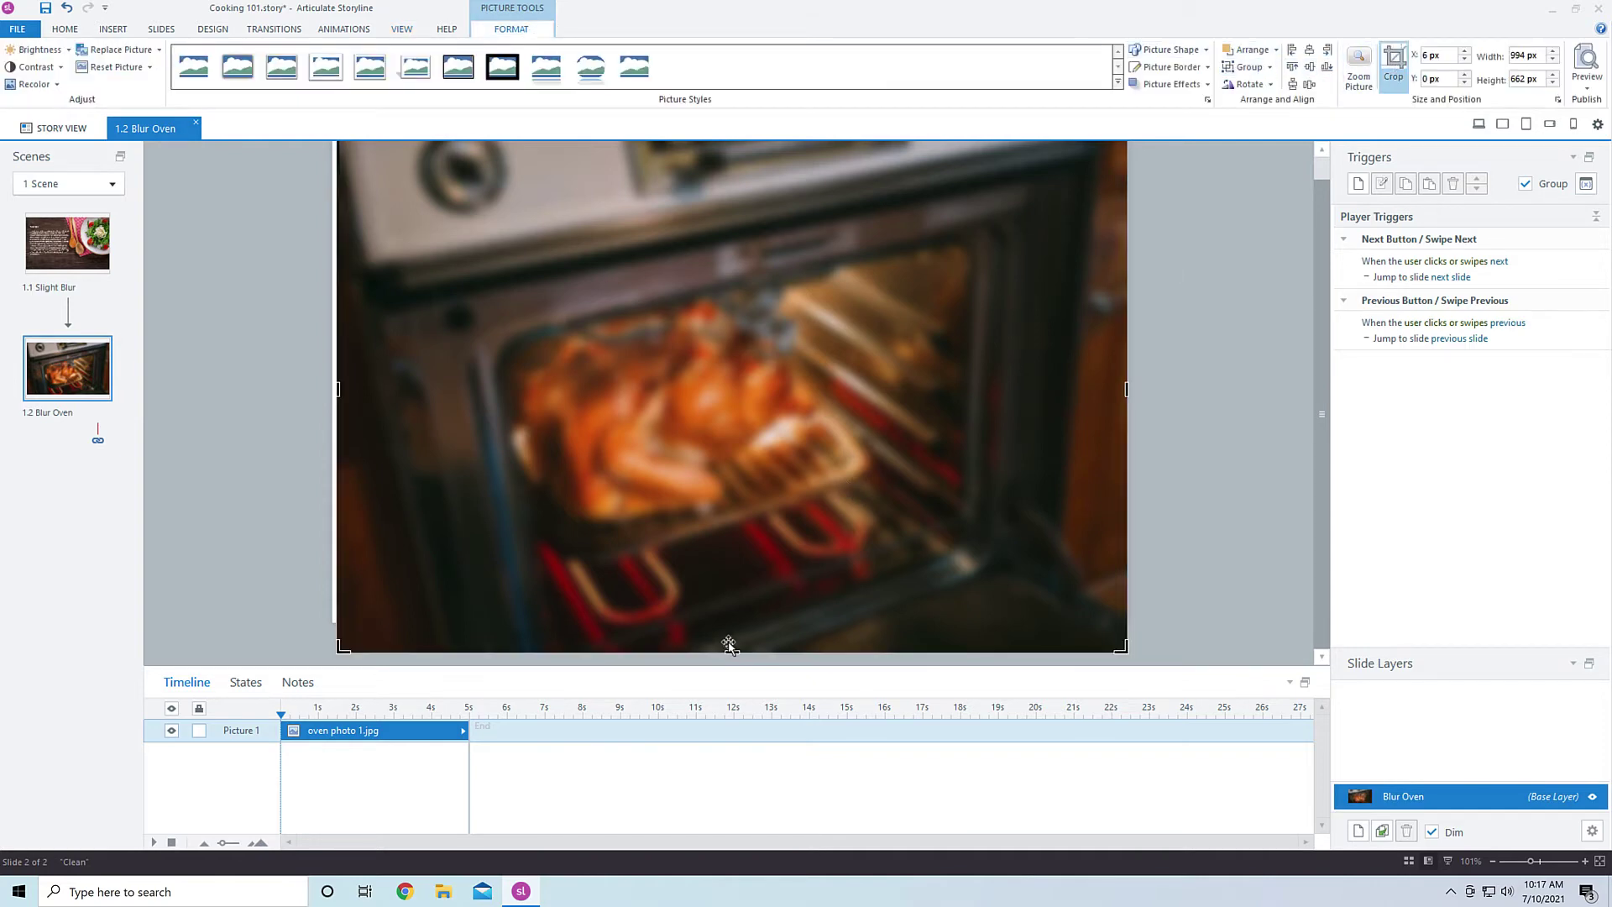
pyautogui.moveTo(731, 653)
pyautogui.mouseDown()
pyautogui.moveTo(734, 600)
pyautogui.moveTo(737, 624)
pyautogui.mouseUp()
# Step: Shift the oven photo up-left and trim its top so it fills the 1000 x 625 slide
pyautogui.click(1212, 400)
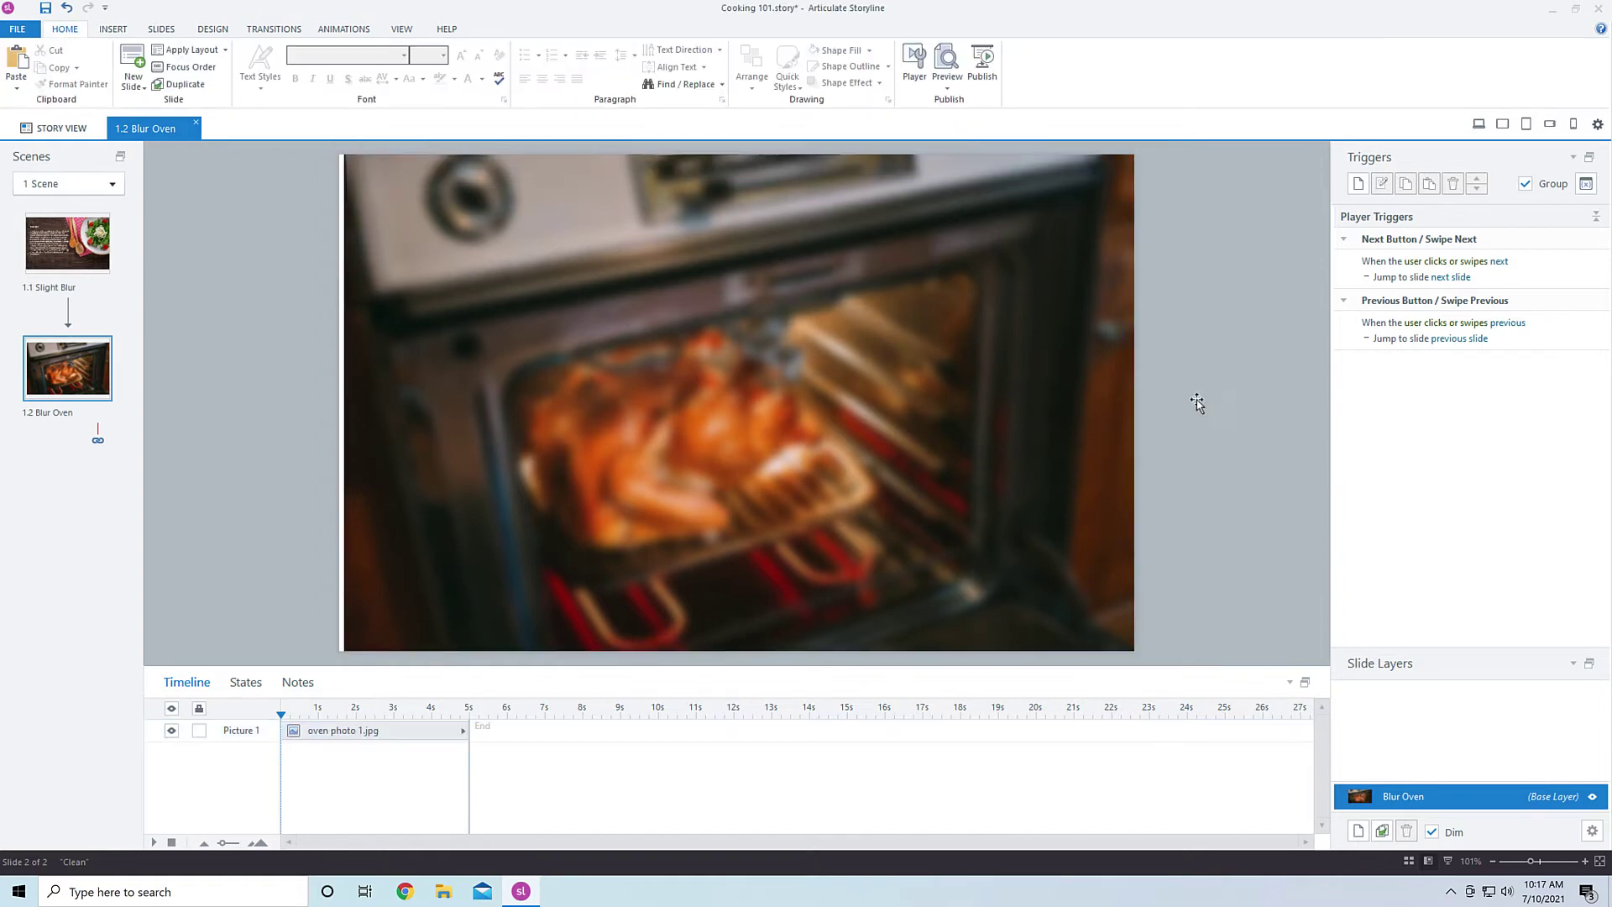
pyautogui.click(427, 219)
pyautogui.moveTo(350, 157); pyautogui.dragTo(330, 156)
pyautogui.click(1393, 60)
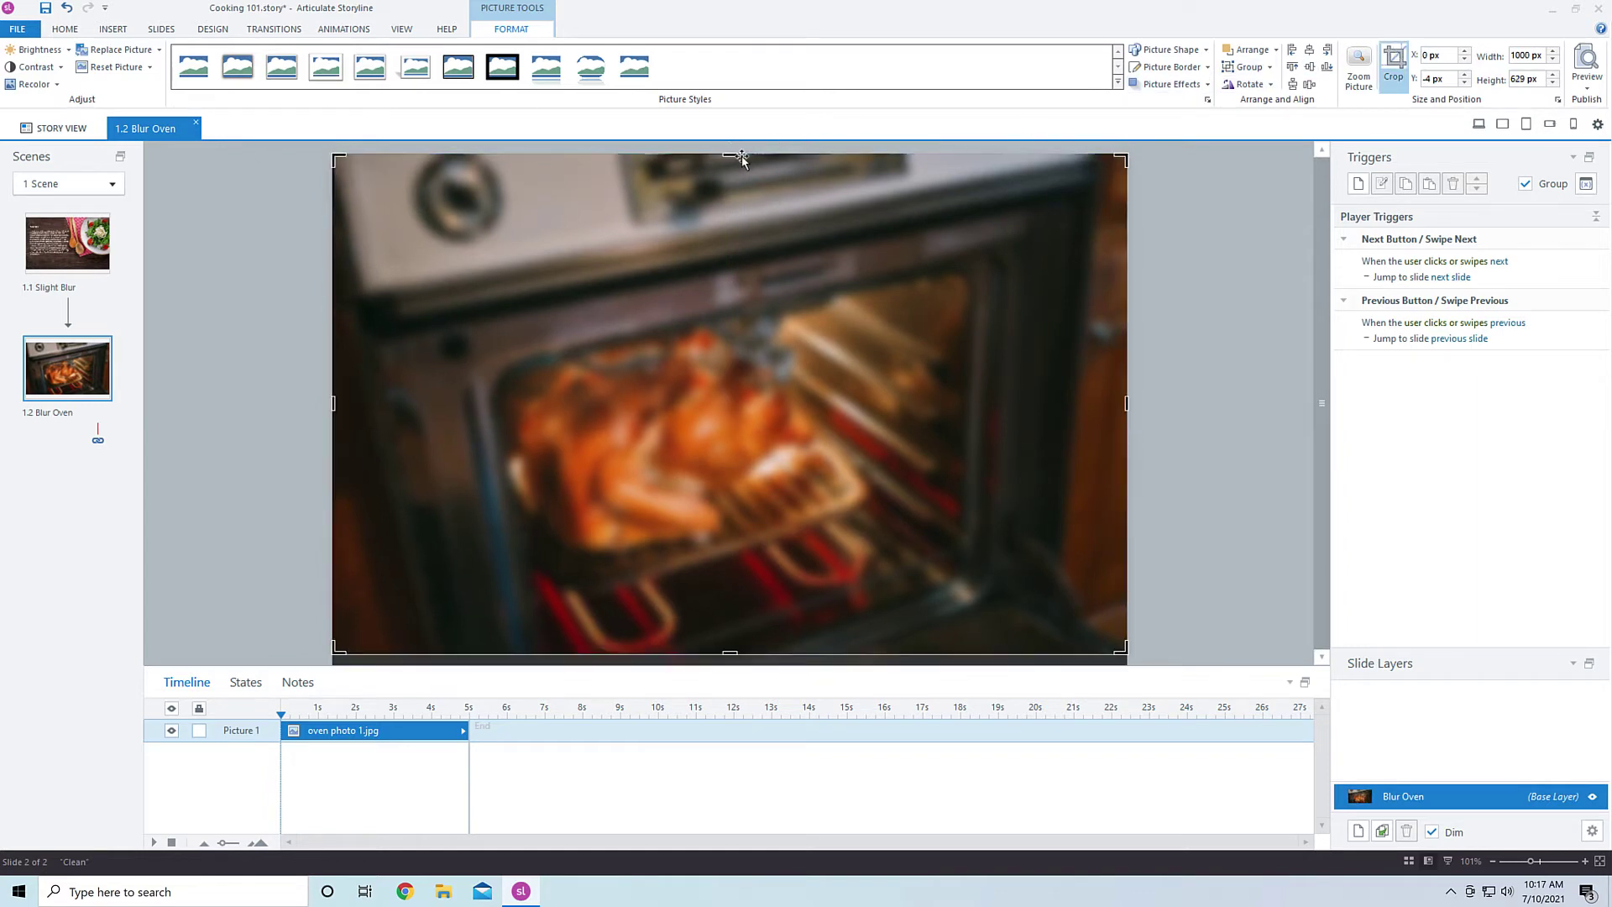
pyautogui.moveTo(730, 154)
pyautogui.mouseDown()
pyautogui.moveTo(736, 178)
pyautogui.moveTo(745, 158)
pyautogui.mouseUp()
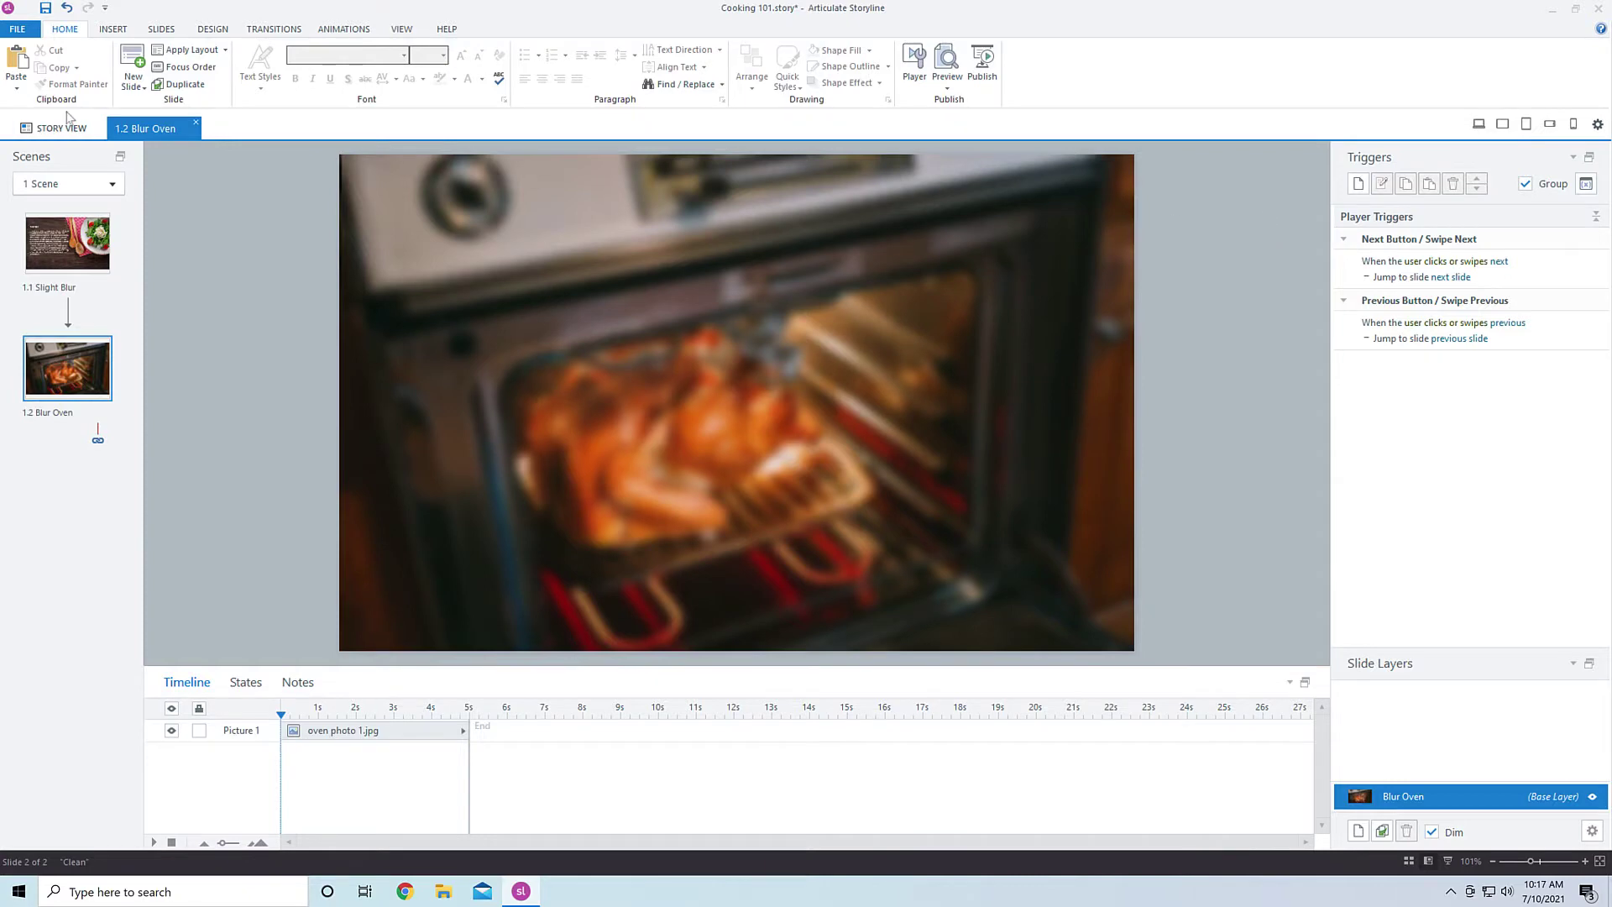
# Step: Search Illustrations for 'oven' and insert the black stove illustration onto the slide
pyautogui.click(120, 29)
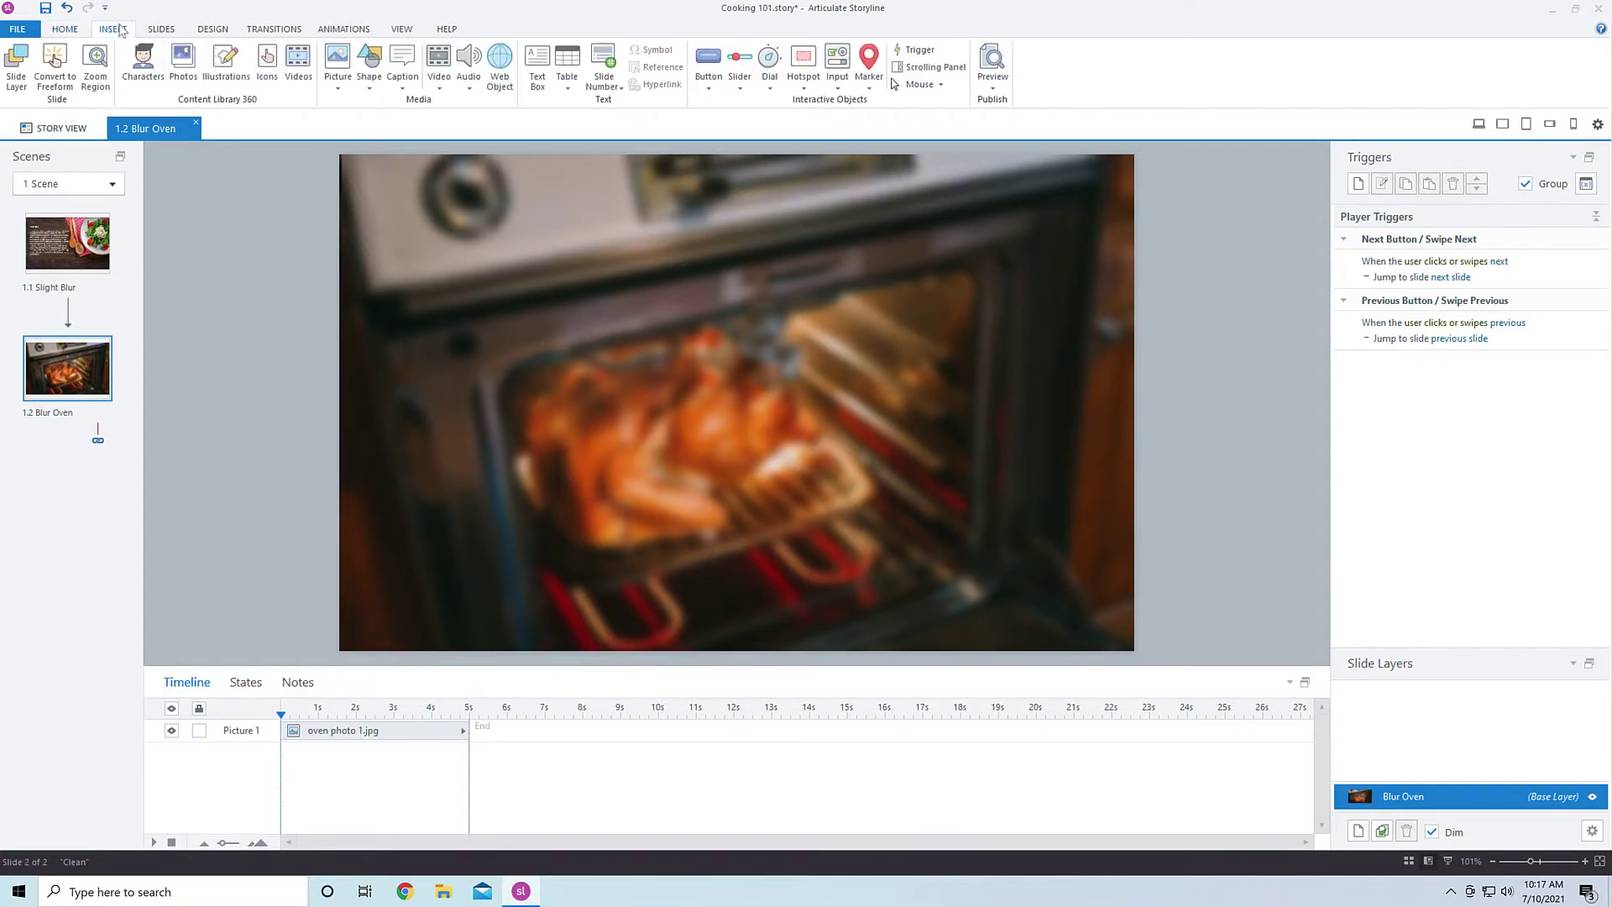
pyautogui.click(225, 65)
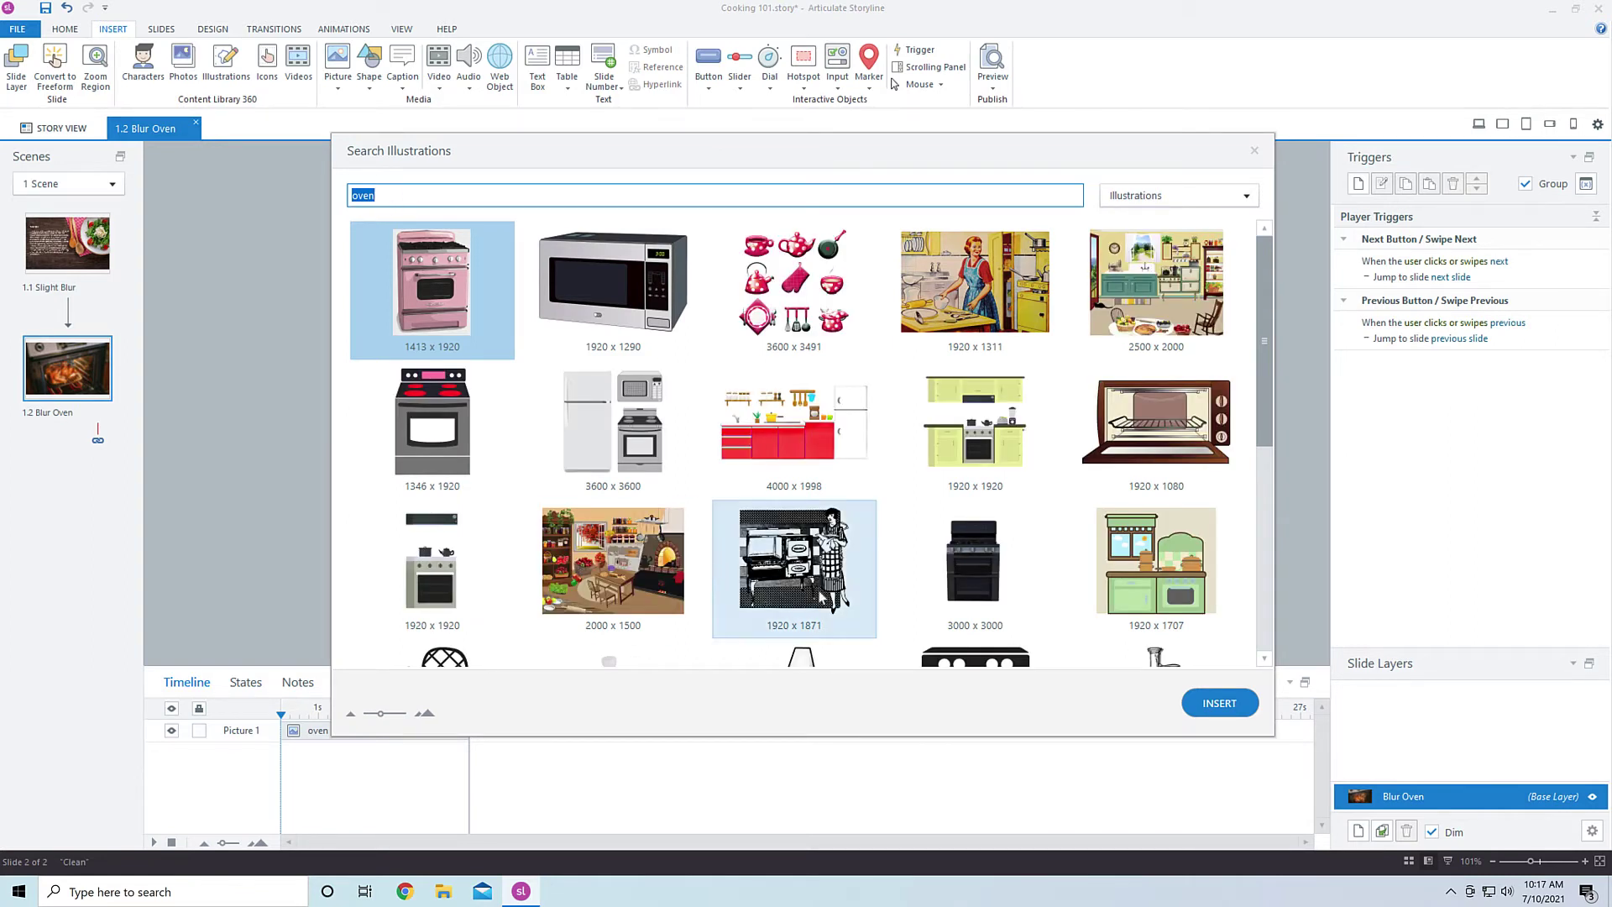
pyautogui.click(977, 579)
pyautogui.doubleClick(975, 577)
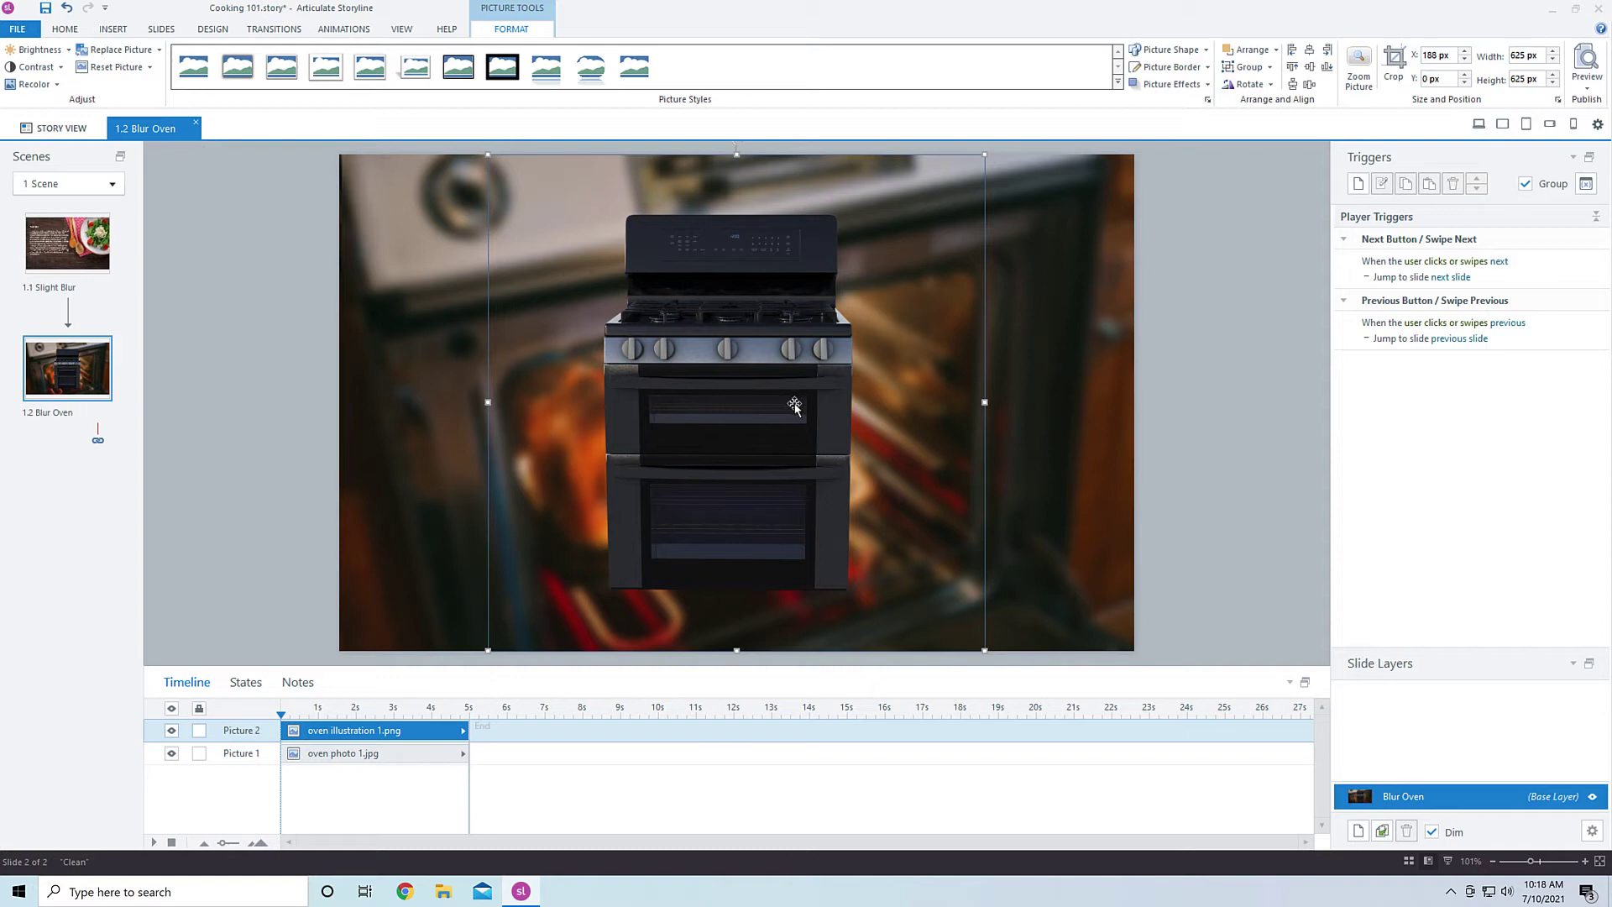
# Step: Open oven illustration 1.png from the Media Library in Snagit Editor
pyautogui.click(402, 29)
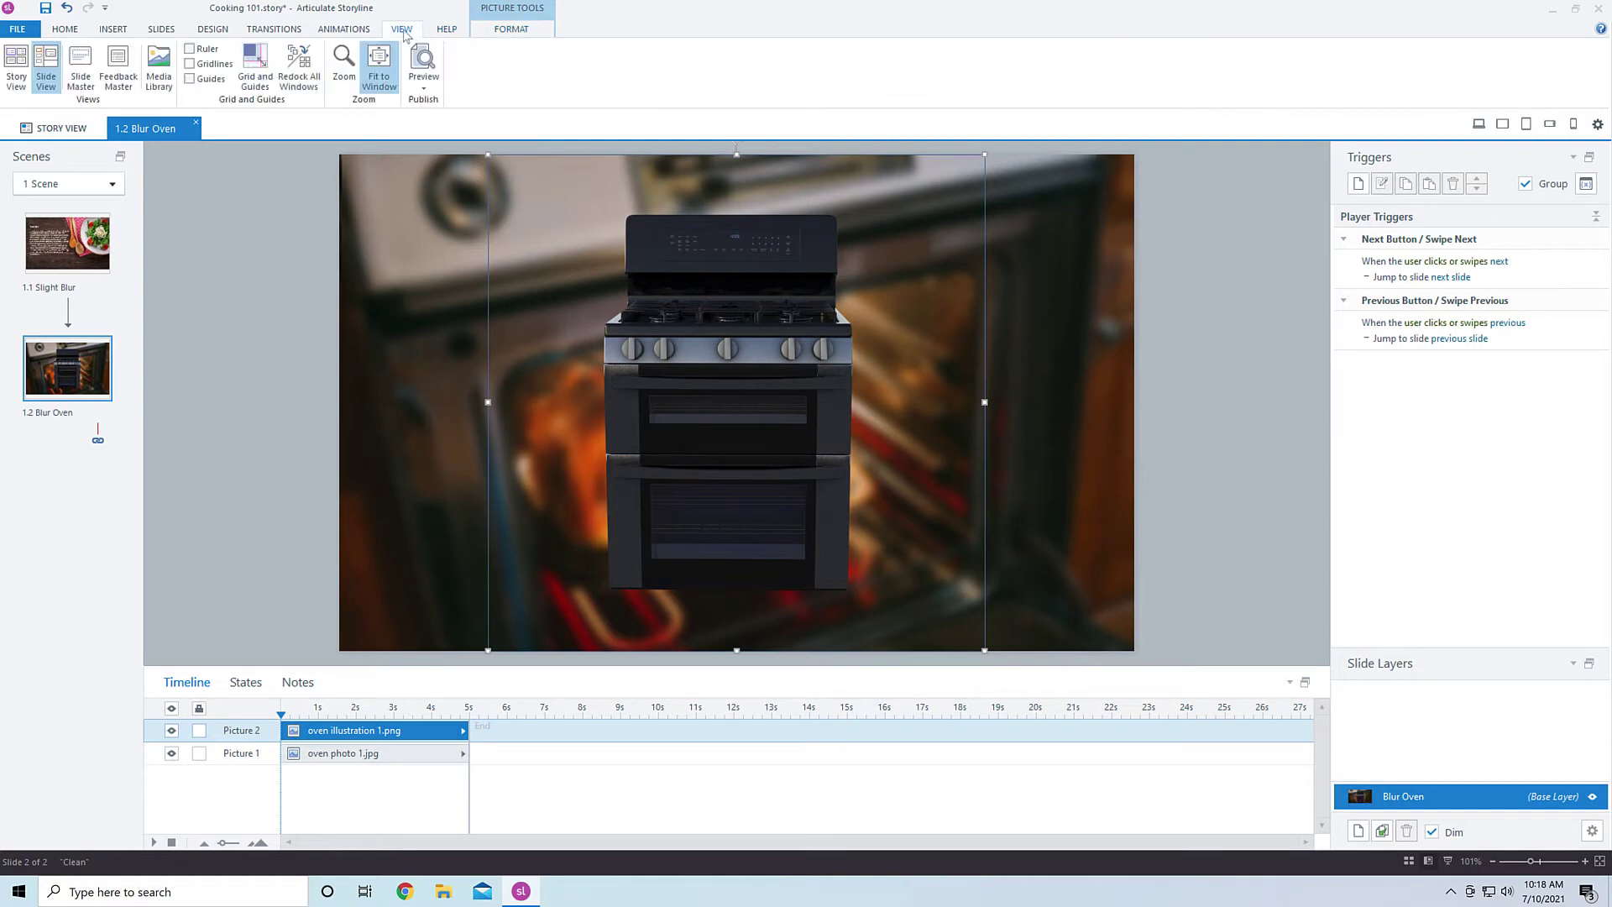
pyautogui.click(156, 67)
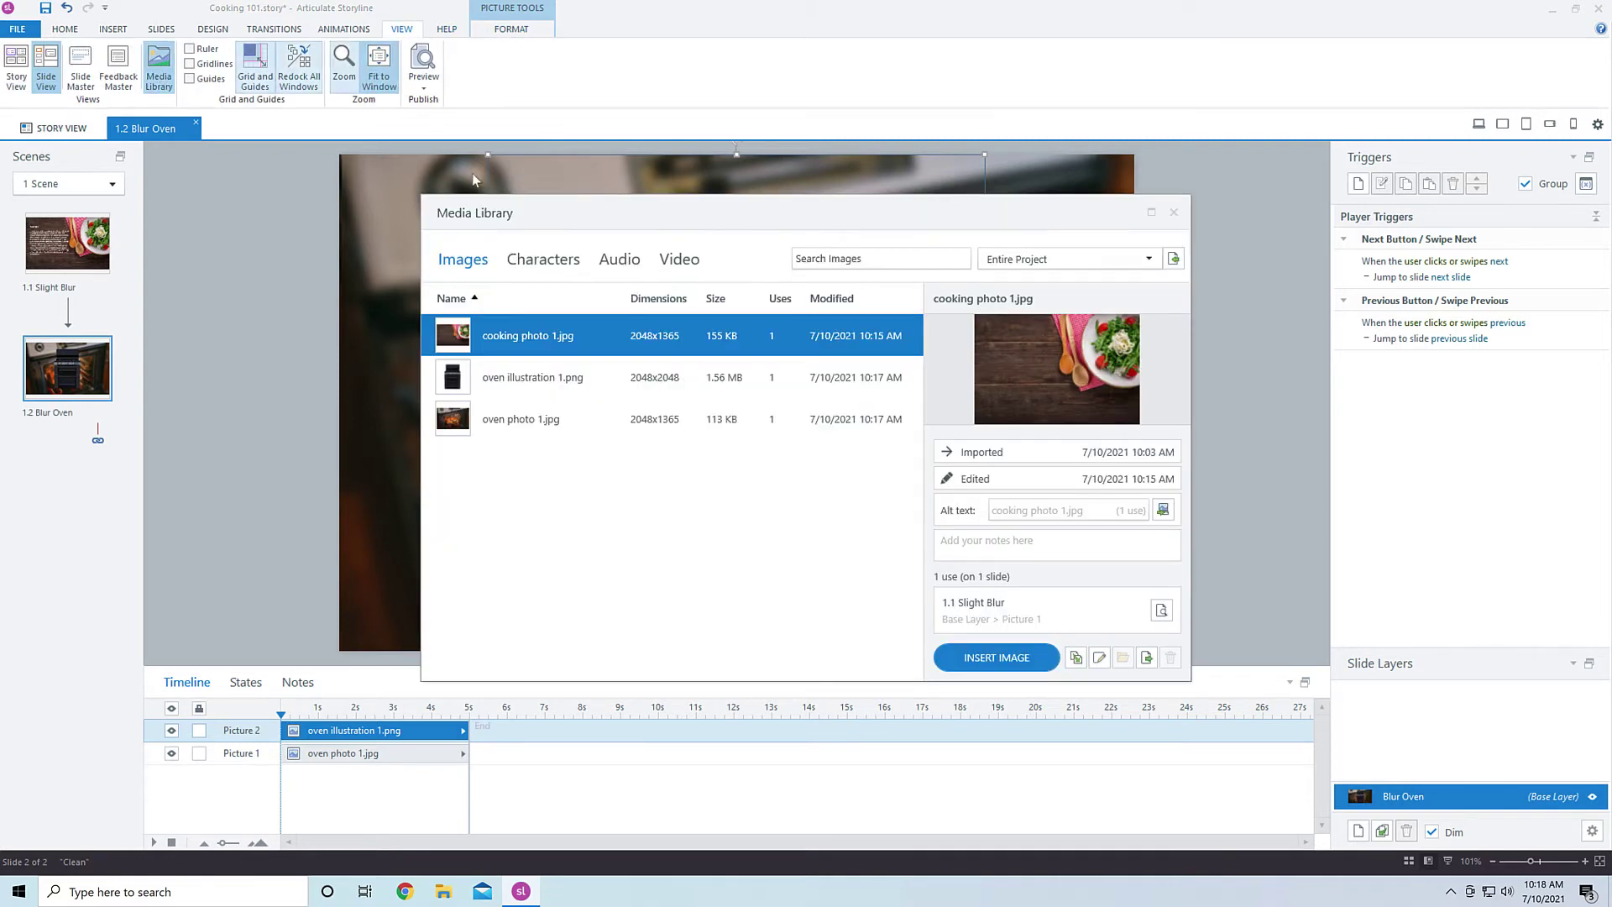
pyautogui.click(587, 378)
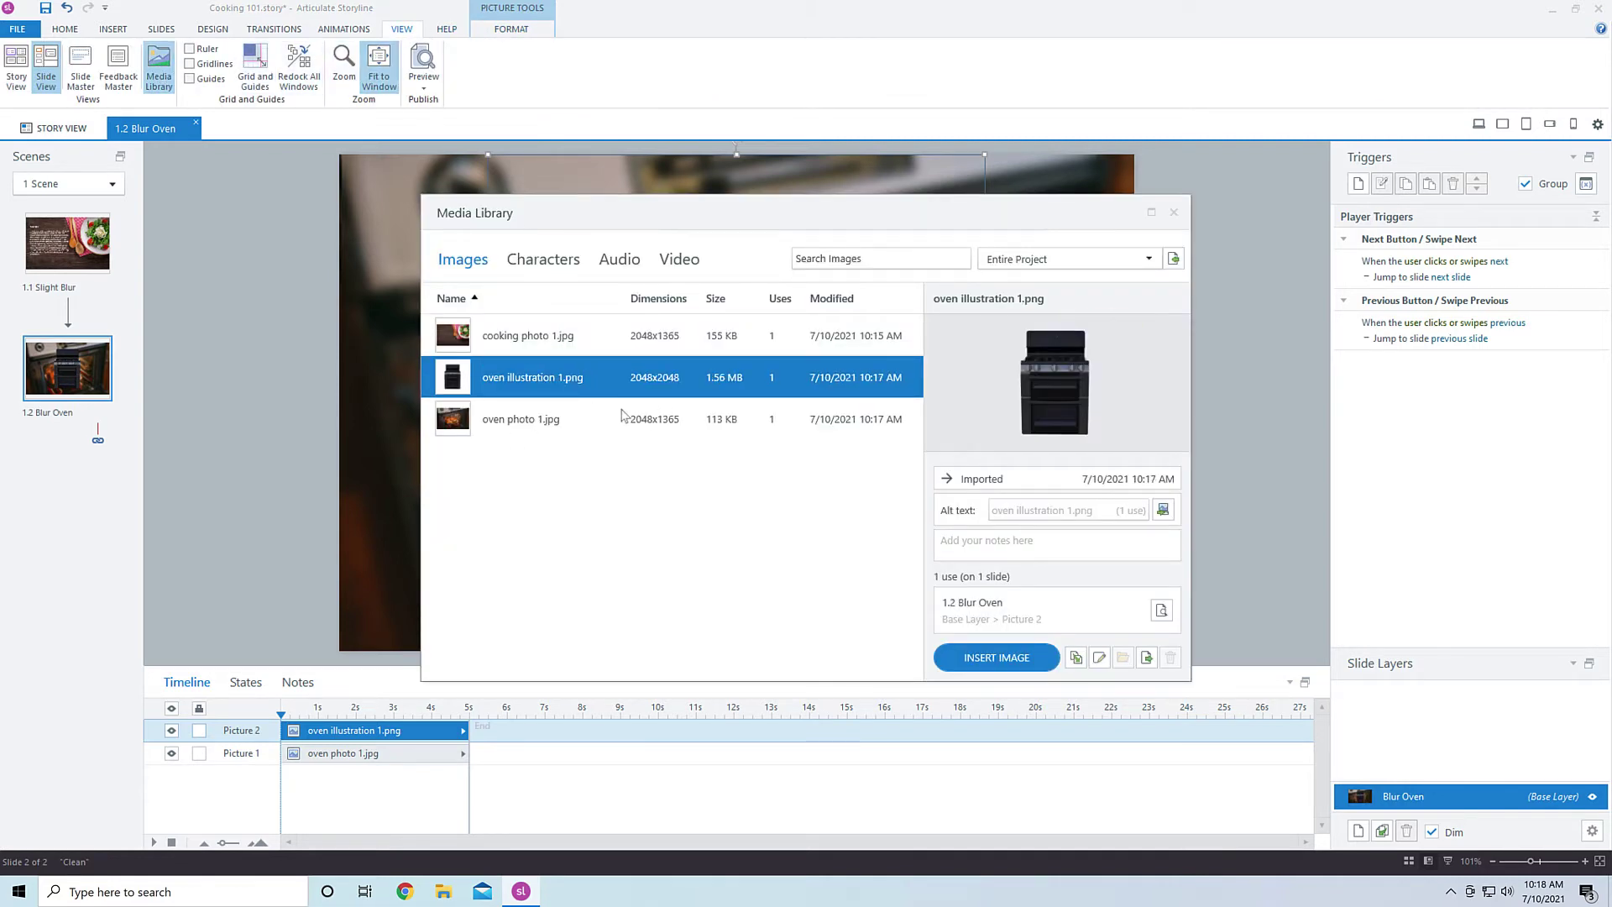
pyautogui.click(1099, 657)
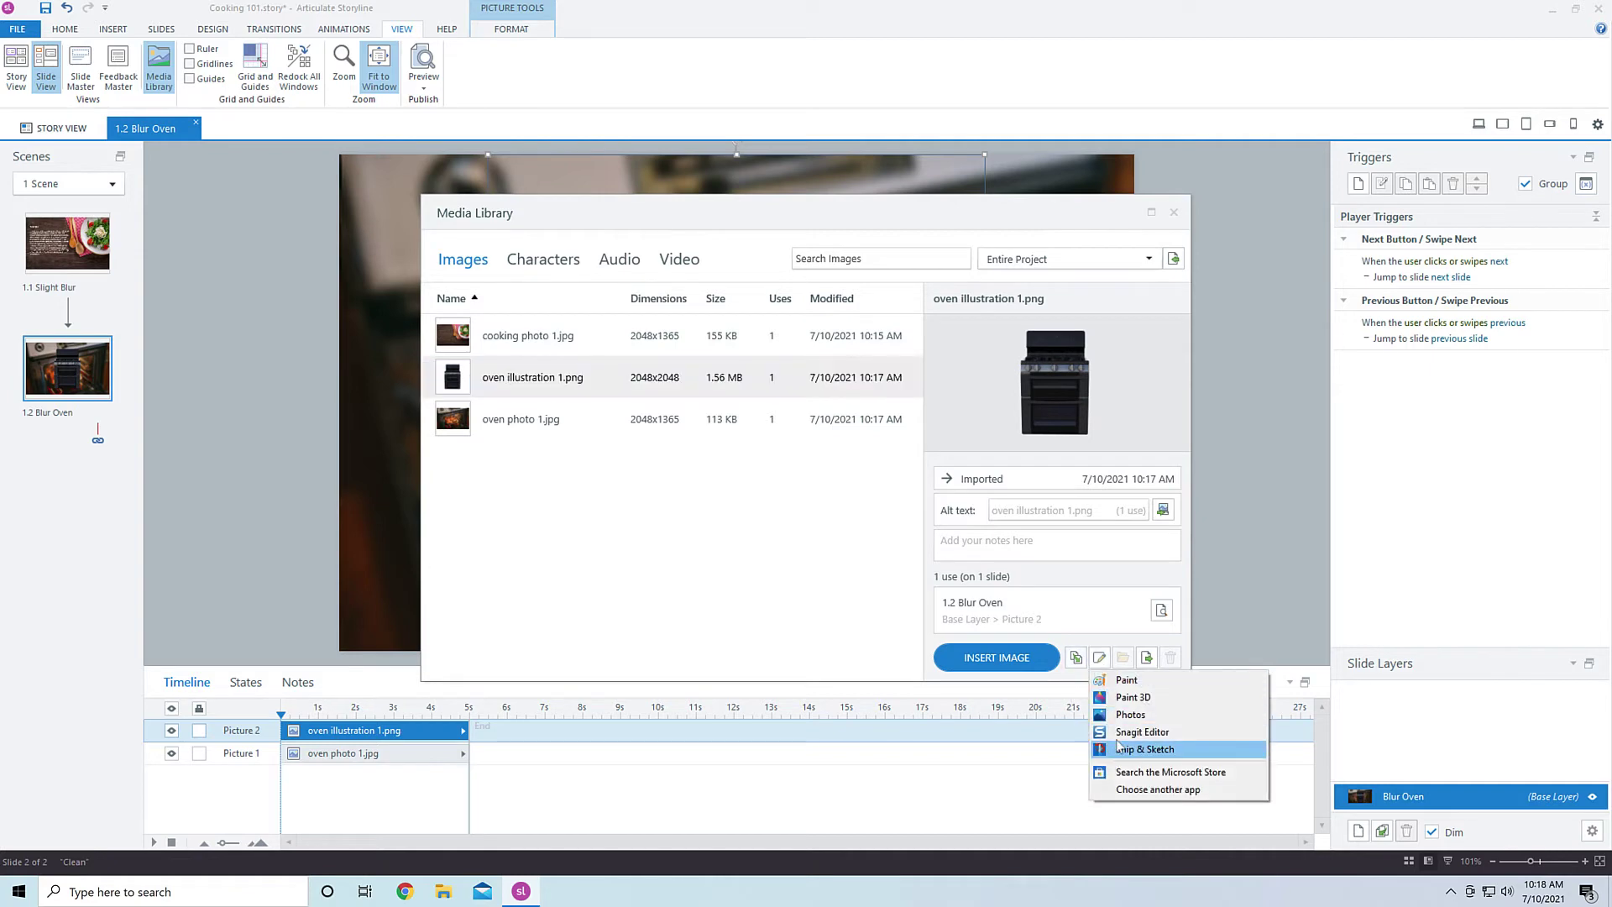
pyautogui.click(1141, 731)
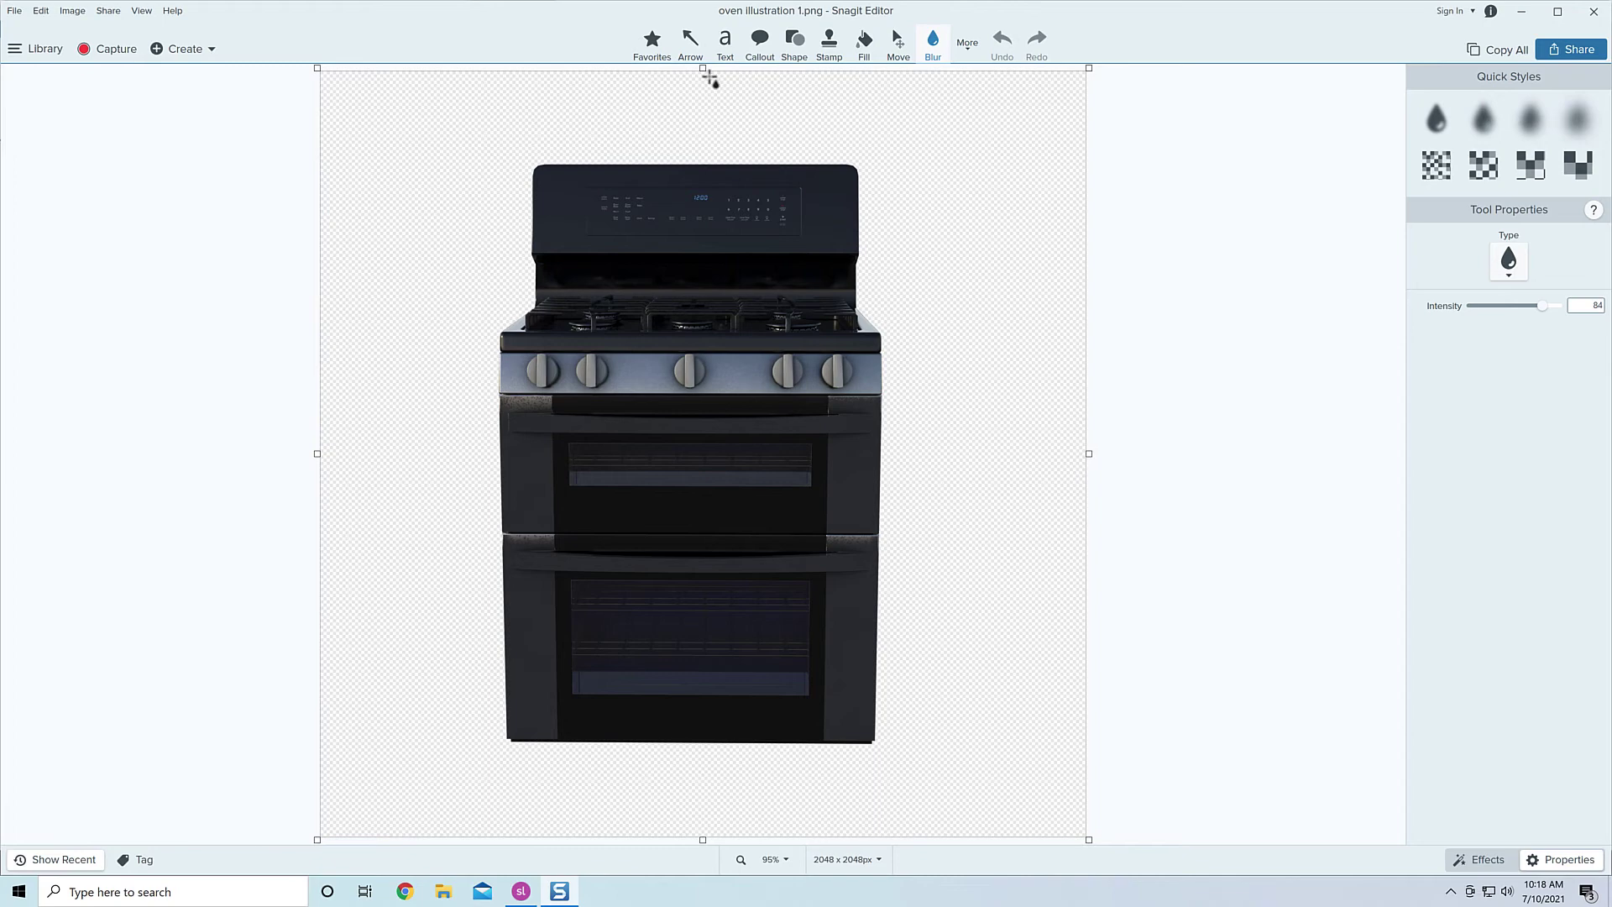
# Step: Trim the empty canvas space above, right, left and below the oven illustration
pyautogui.moveTo(703, 71); pyautogui.dragTo(705, 153)
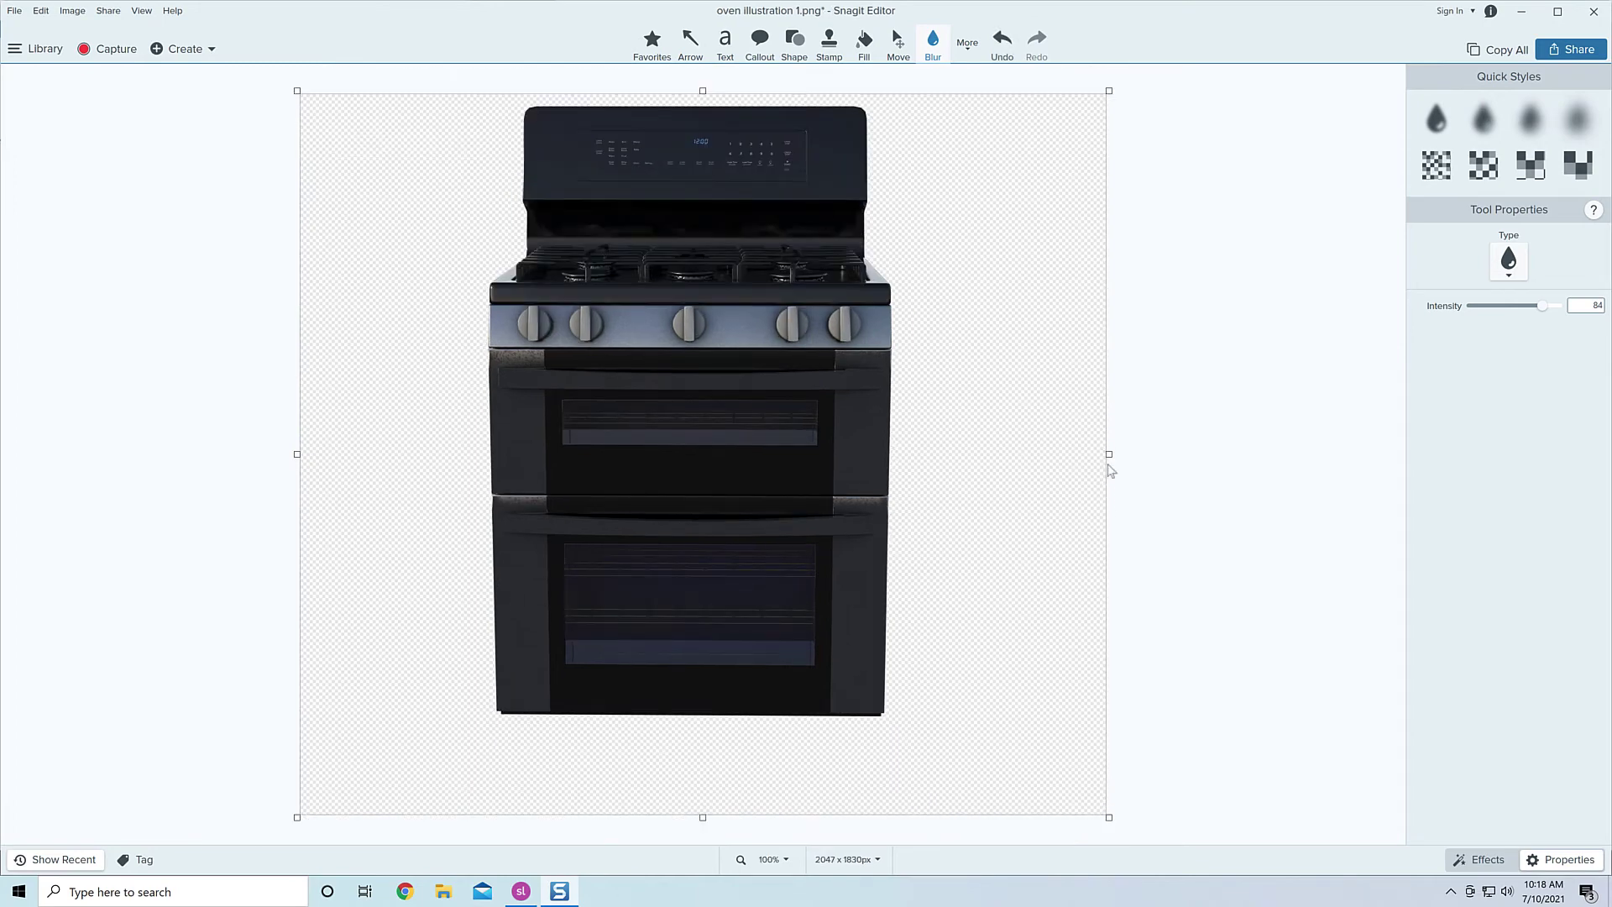
pyautogui.moveTo(1107, 454); pyautogui.dragTo(901, 462)
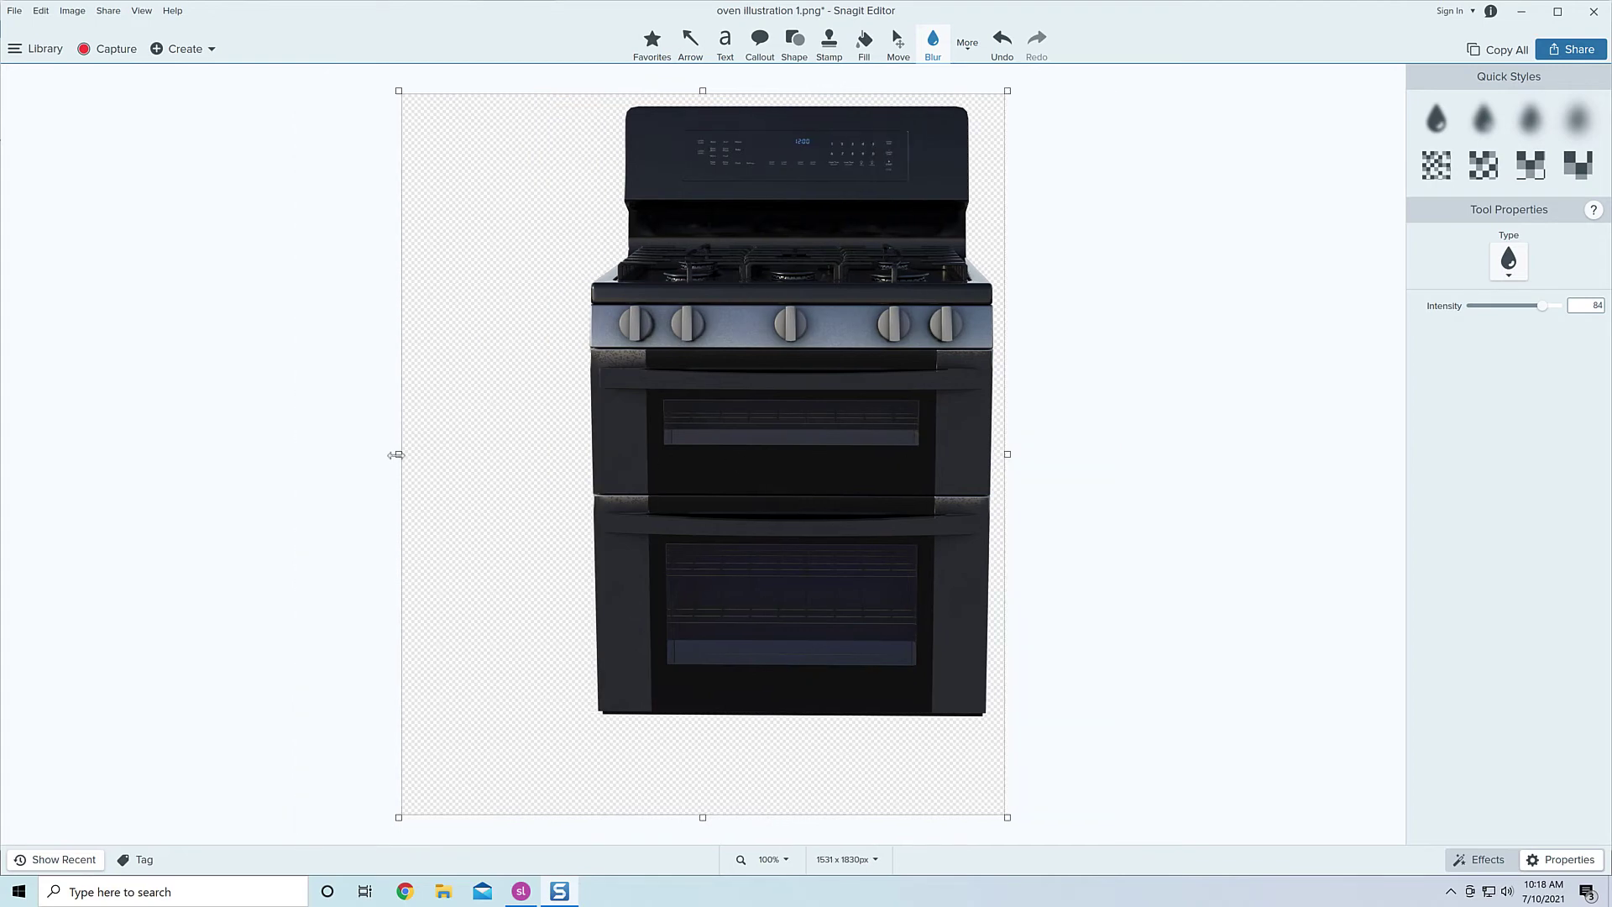
pyautogui.moveTo(395, 454); pyautogui.dragTo(570, 454)
pyautogui.moveTo(713, 815); pyautogui.dragTo(712, 729)
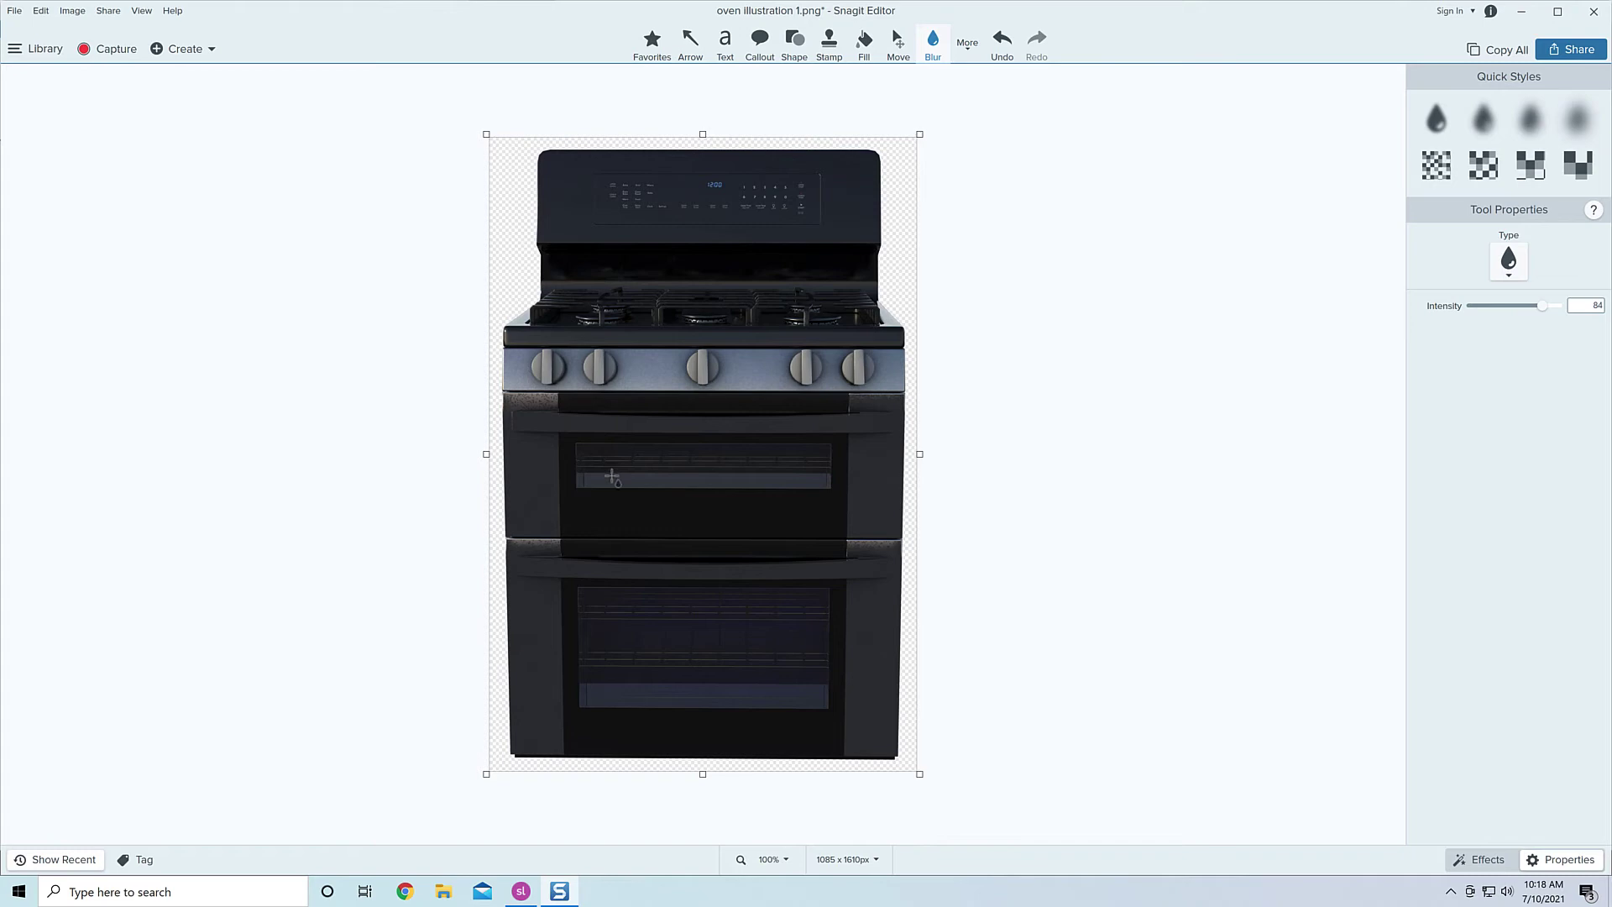
# Step: Cut the upper oven door window out to transparency, then save and close Snagit
pyautogui.click(966, 44)
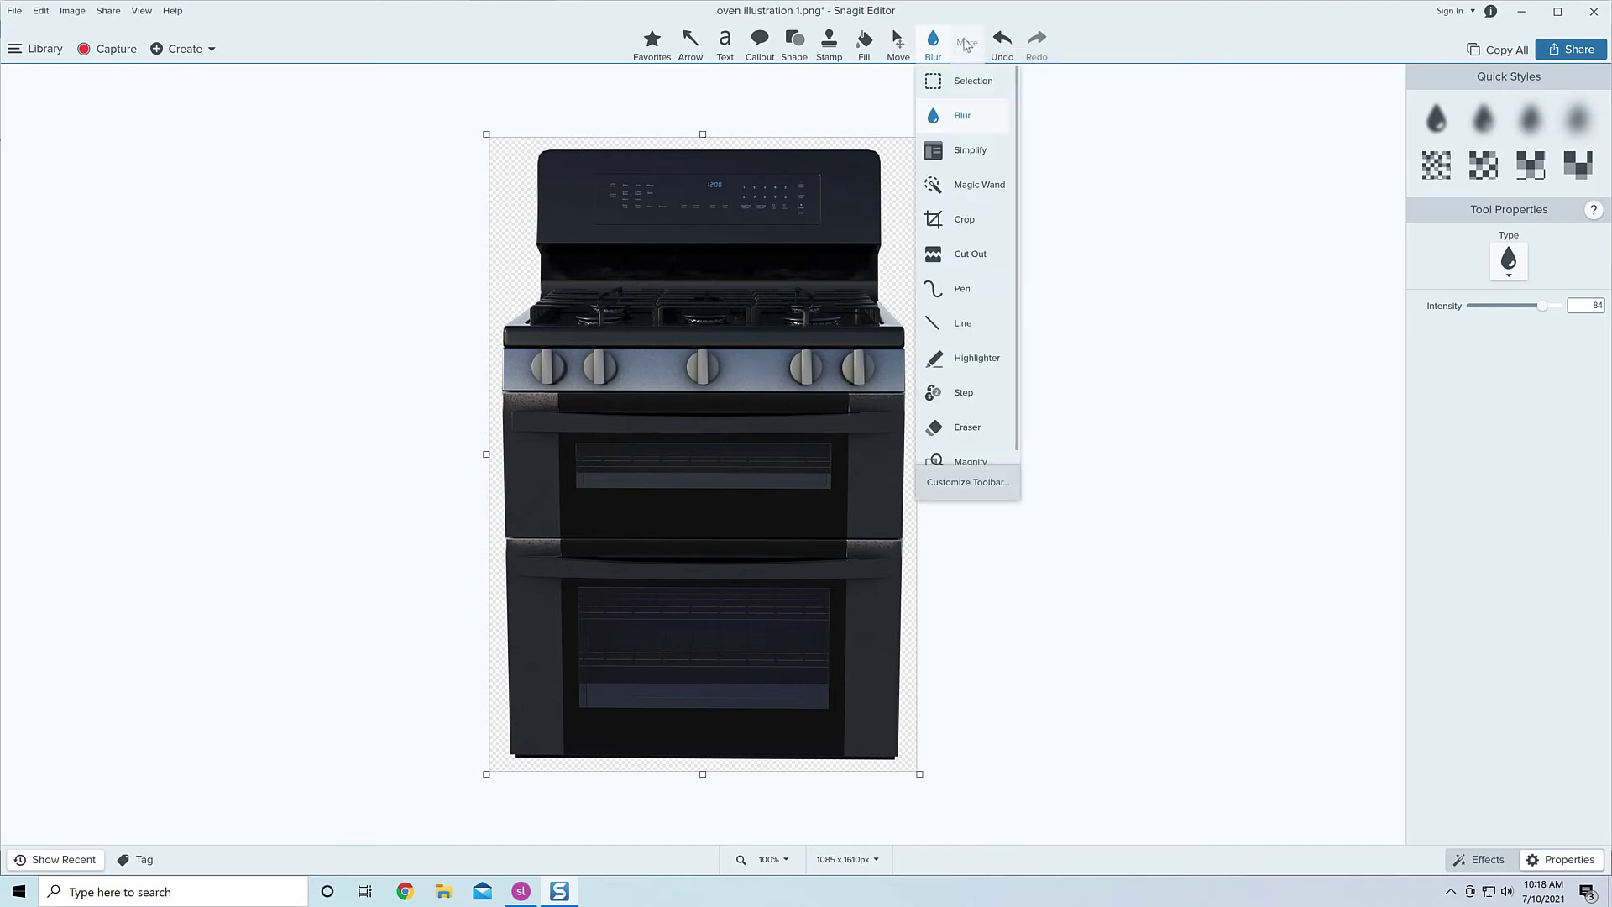
pyautogui.click(976, 84)
pyautogui.moveTo(564, 435); pyautogui.dragTo(838, 530)
pyautogui.press('Delete')
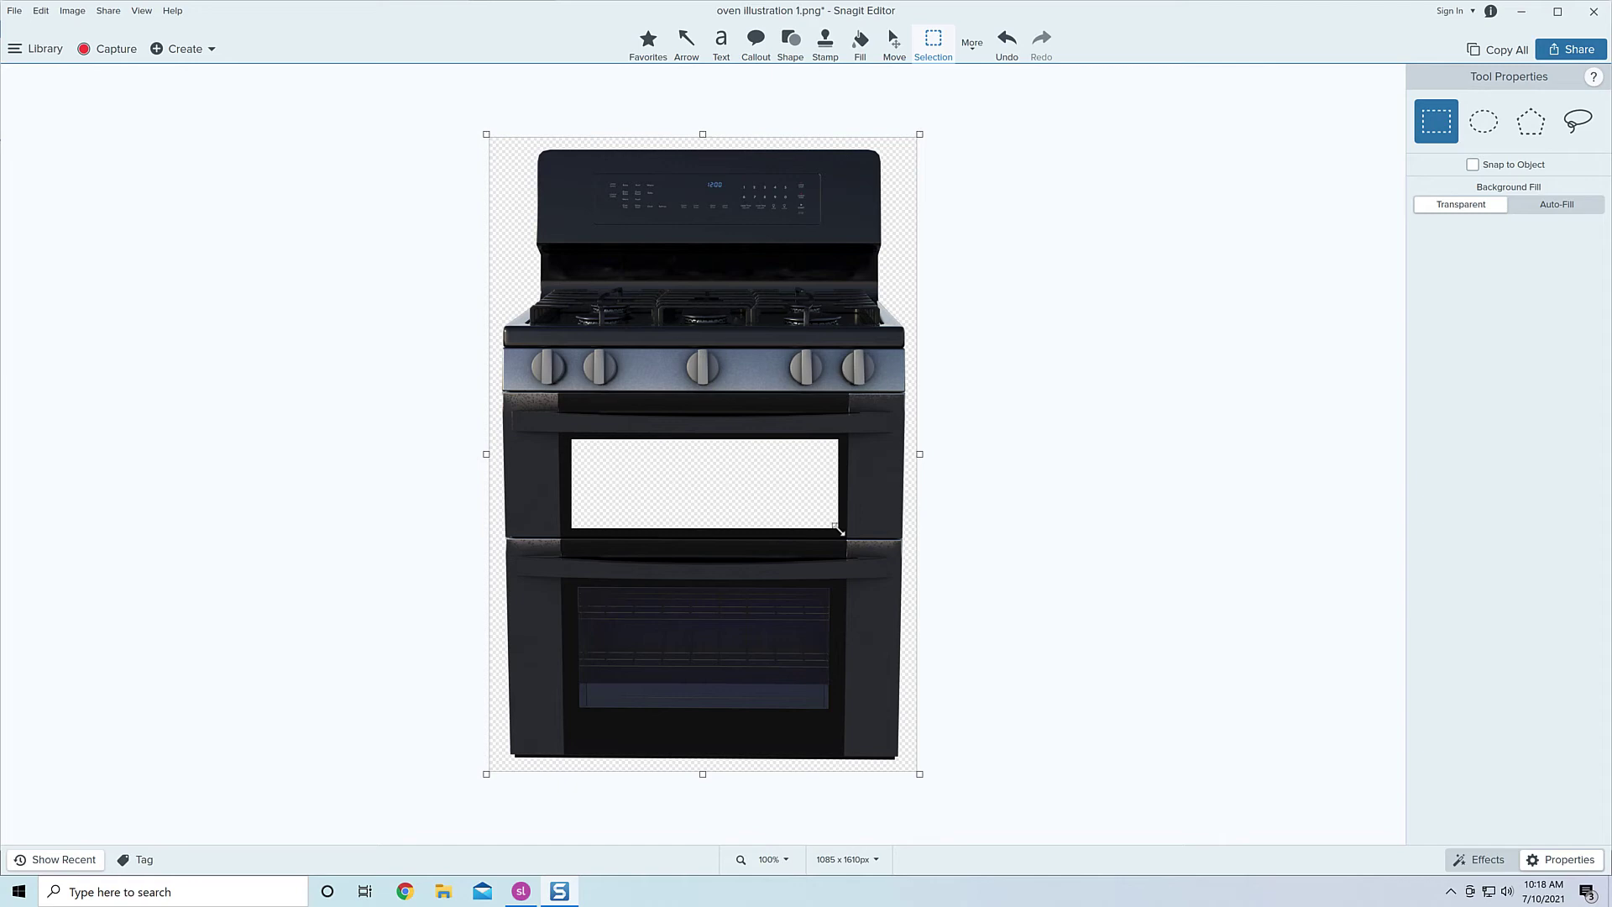
pyautogui.hotkey('ctrl', 's')
pyautogui.click(1593, 13)
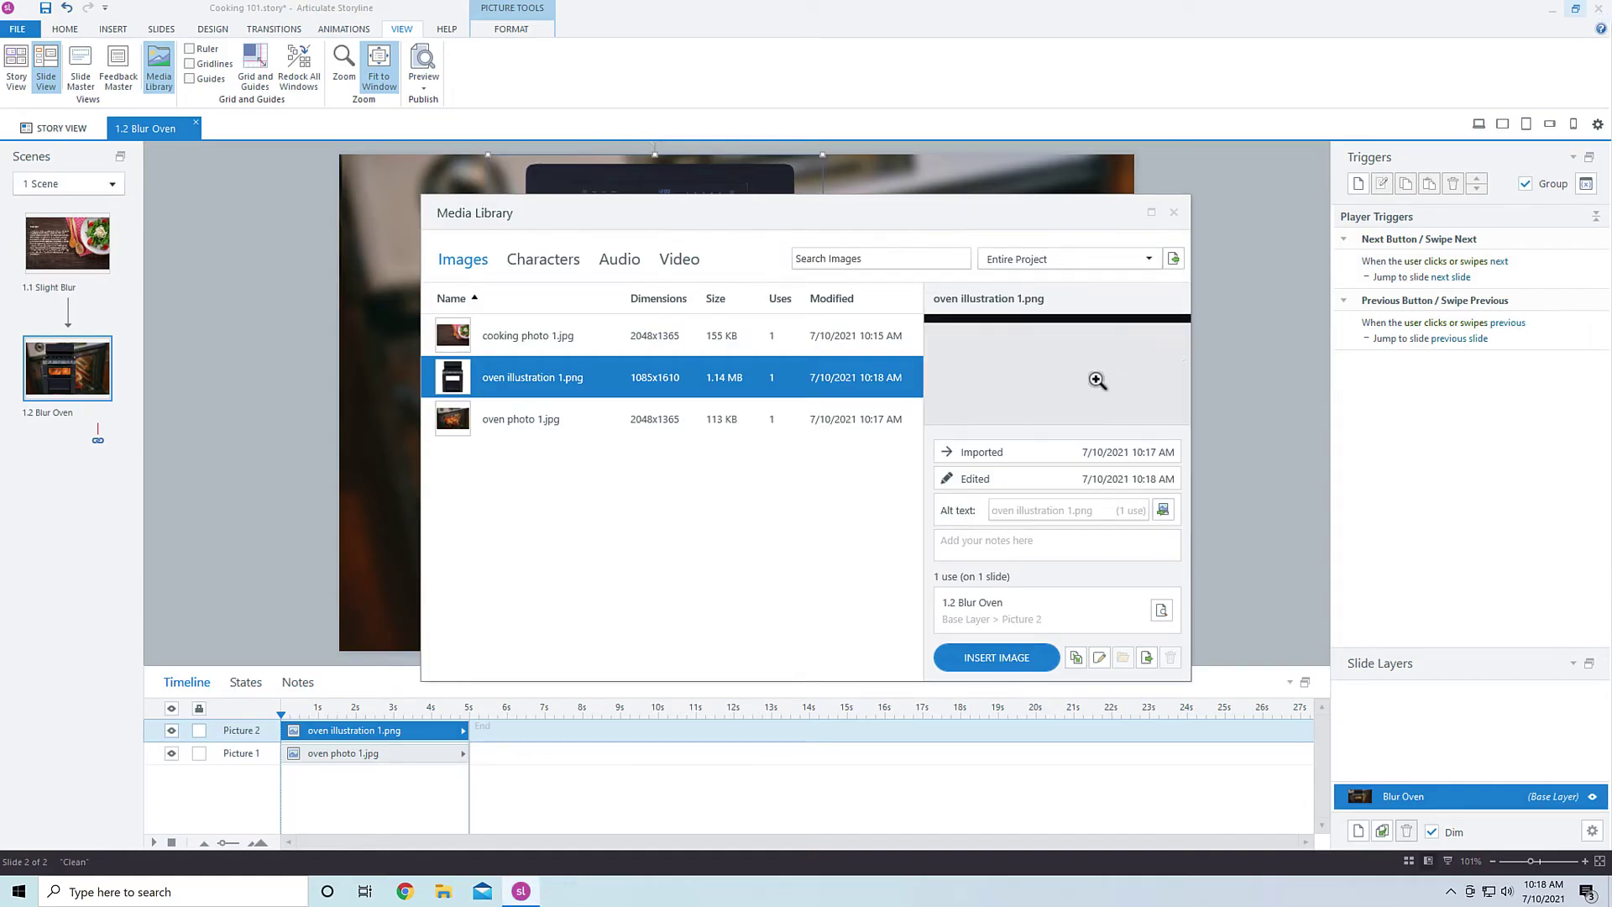
# Step: Shrink the edited oven illustration and shift it toward the slide's right side
pyautogui.click(1173, 212)
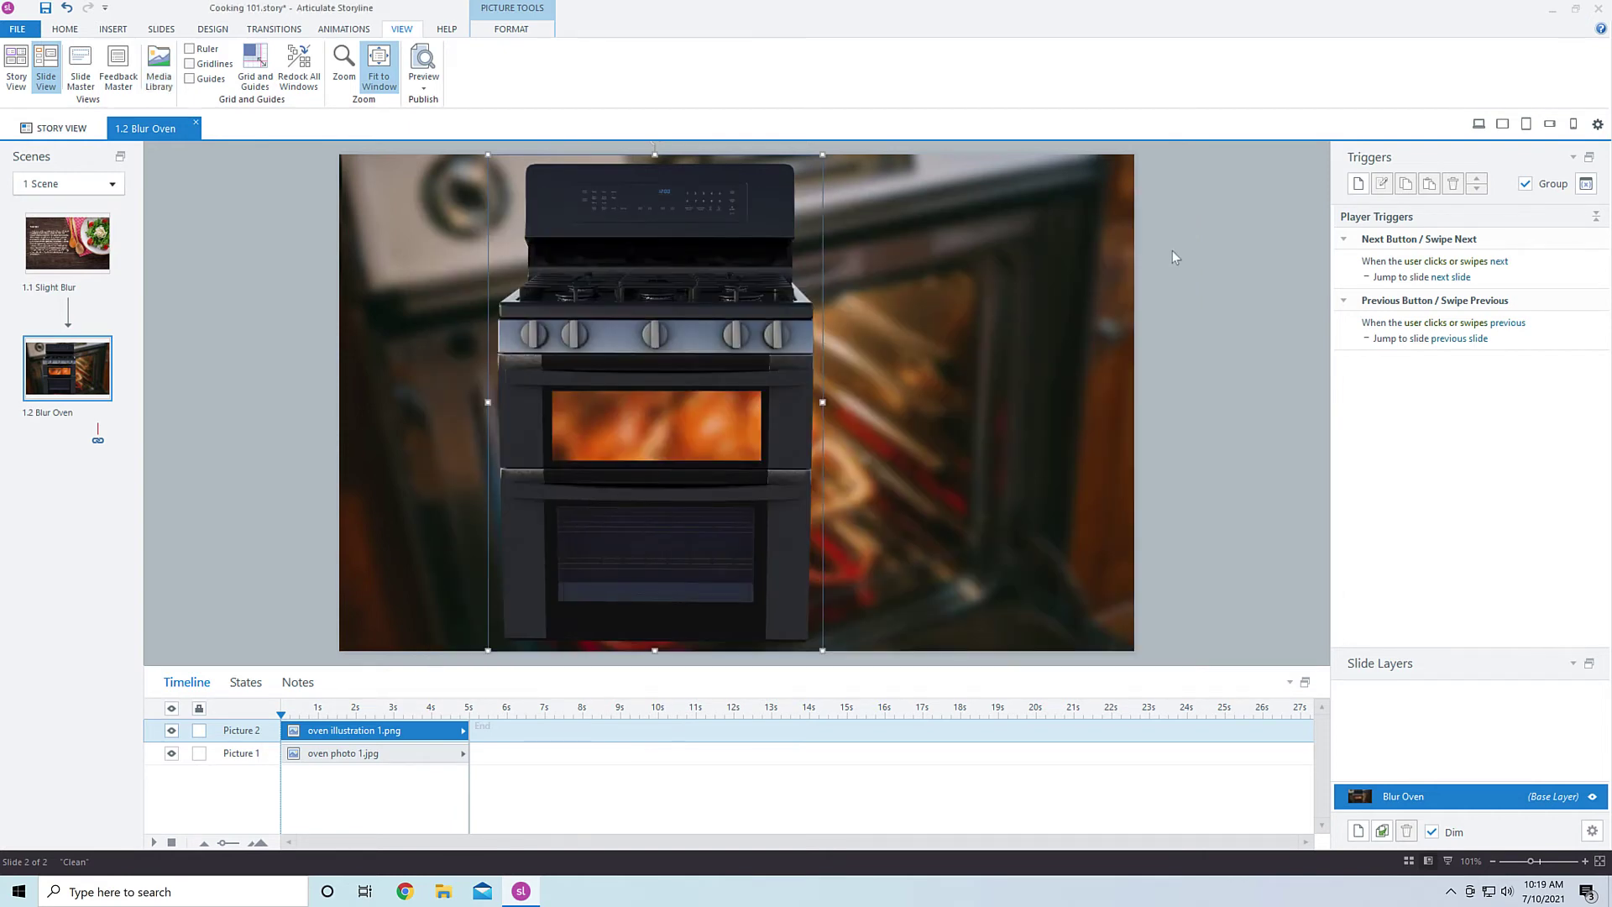
pyautogui.moveTo(821, 157); pyautogui.dragTo(990, 240)
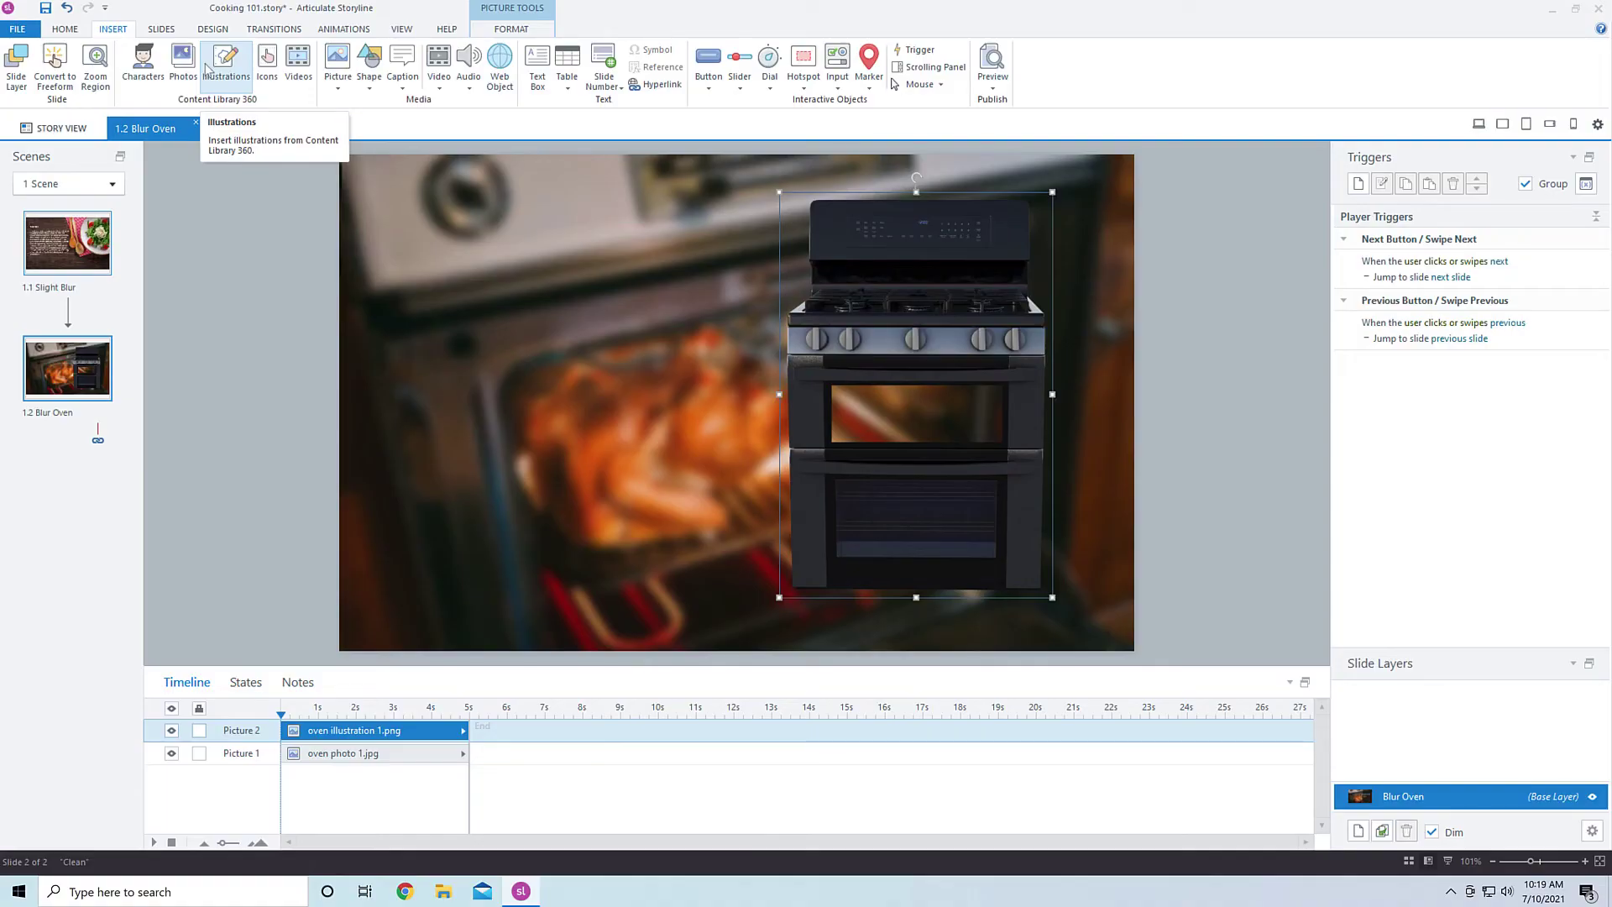
# Step: Draw a rectangle over the oven illustration's window
pyautogui.click(370, 63)
pyautogui.click(364, 159)
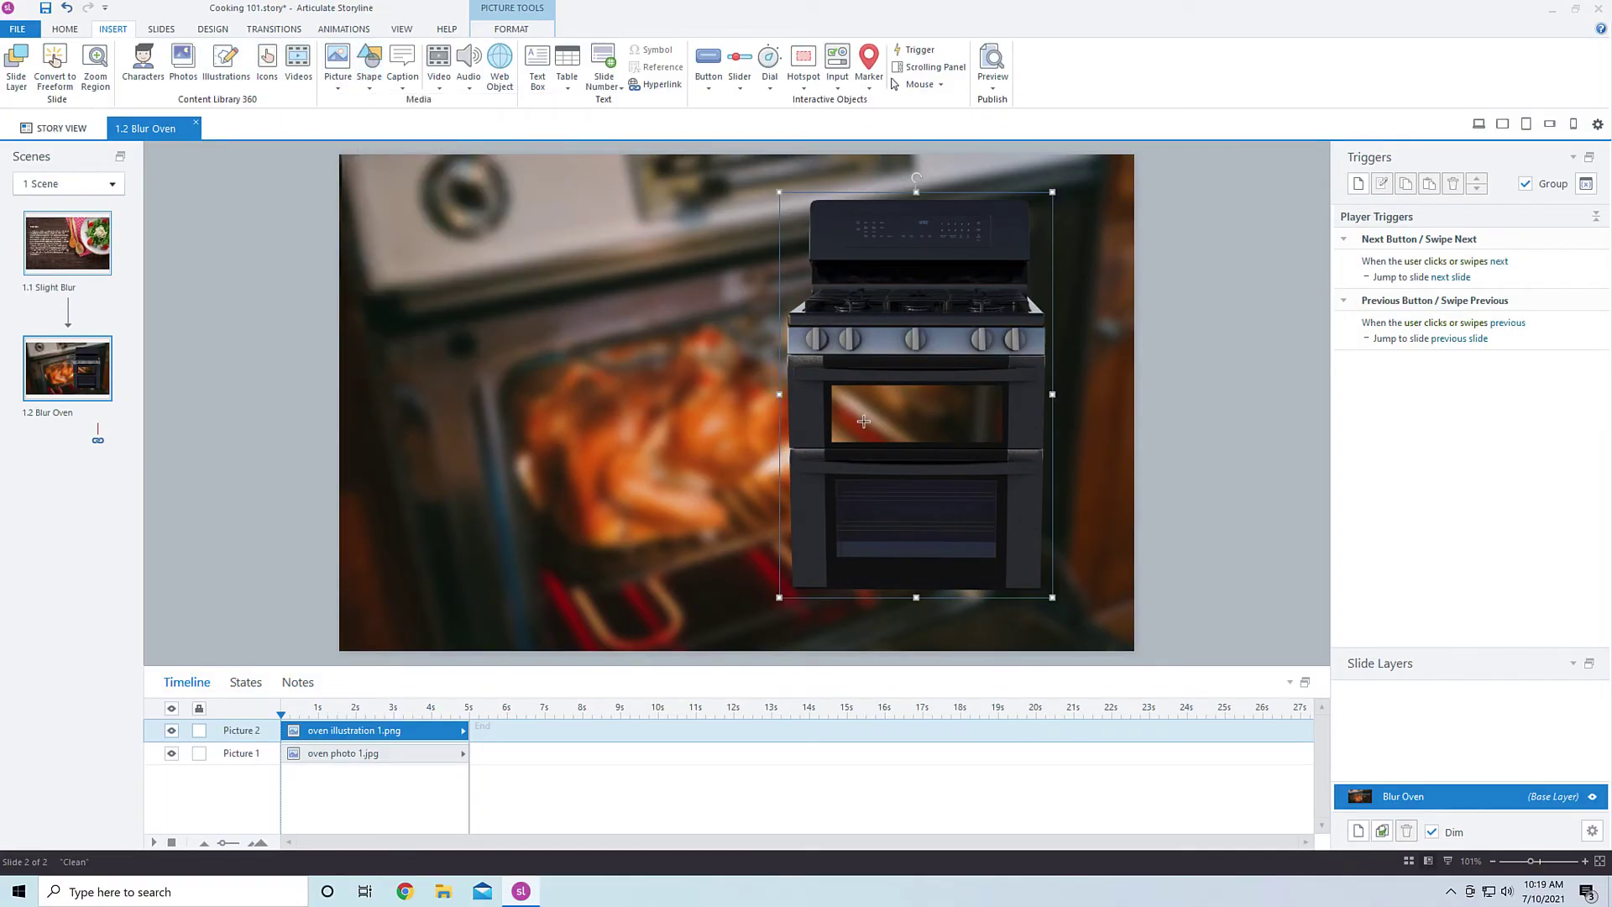
pyautogui.moveTo(828, 383)
pyautogui.mouseDown()
pyautogui.moveTo(1033, 461)
pyautogui.moveTo(1008, 448)
pyautogui.mouseUp()
# Step: Give the rectangle a solid black fill and adjust its outline
pyautogui.click(540, 29)
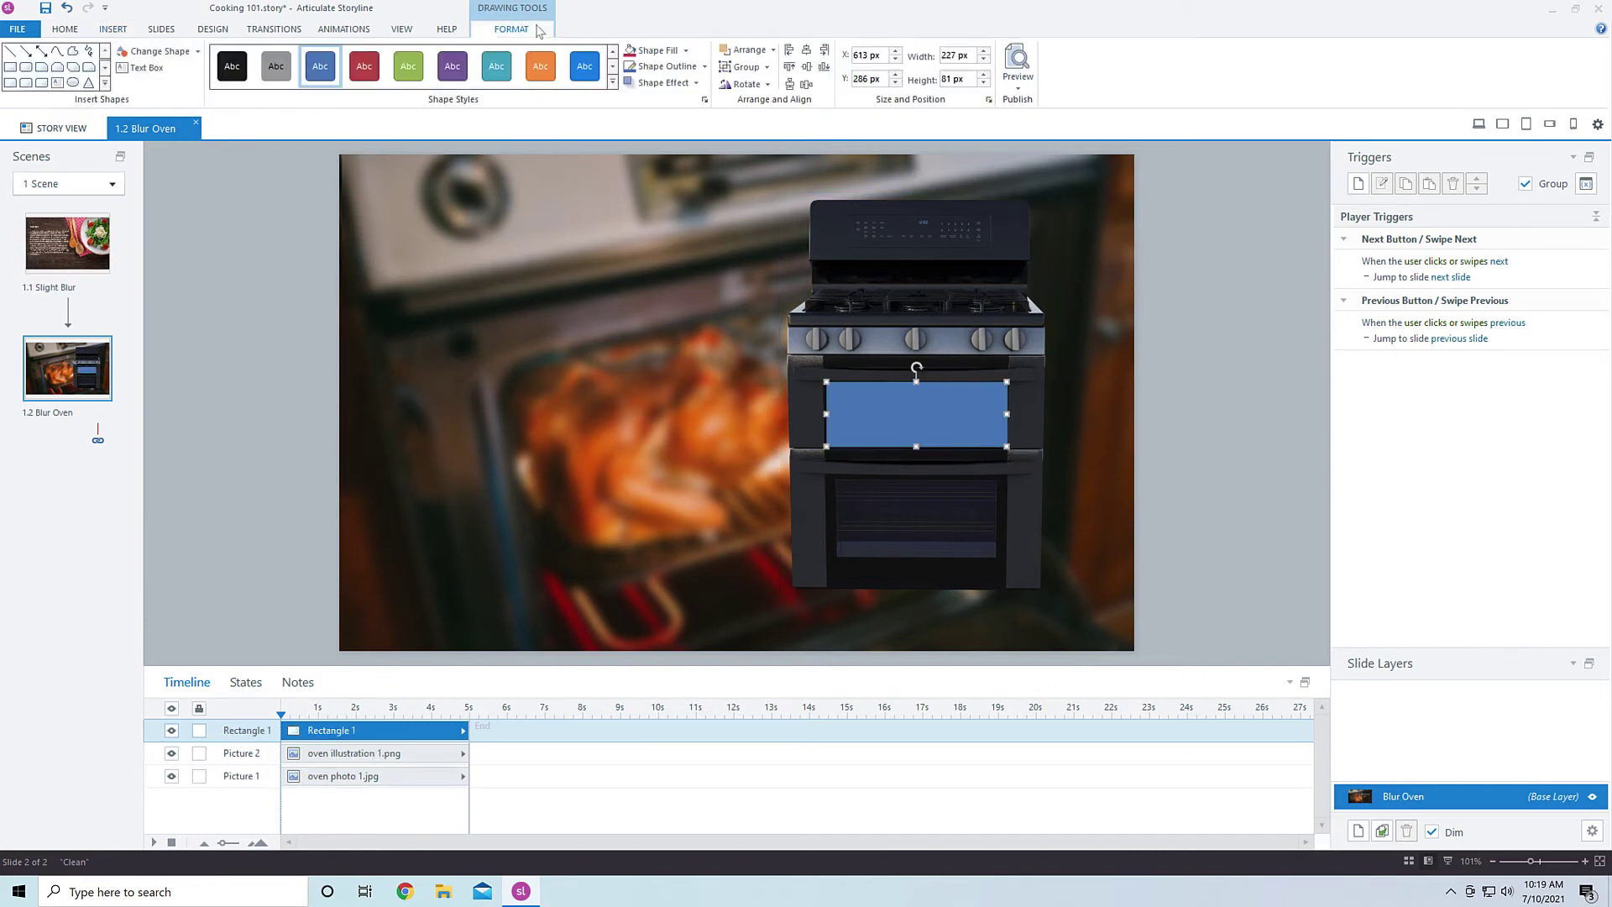
pyautogui.click(701, 67)
pyautogui.click(672, 196)
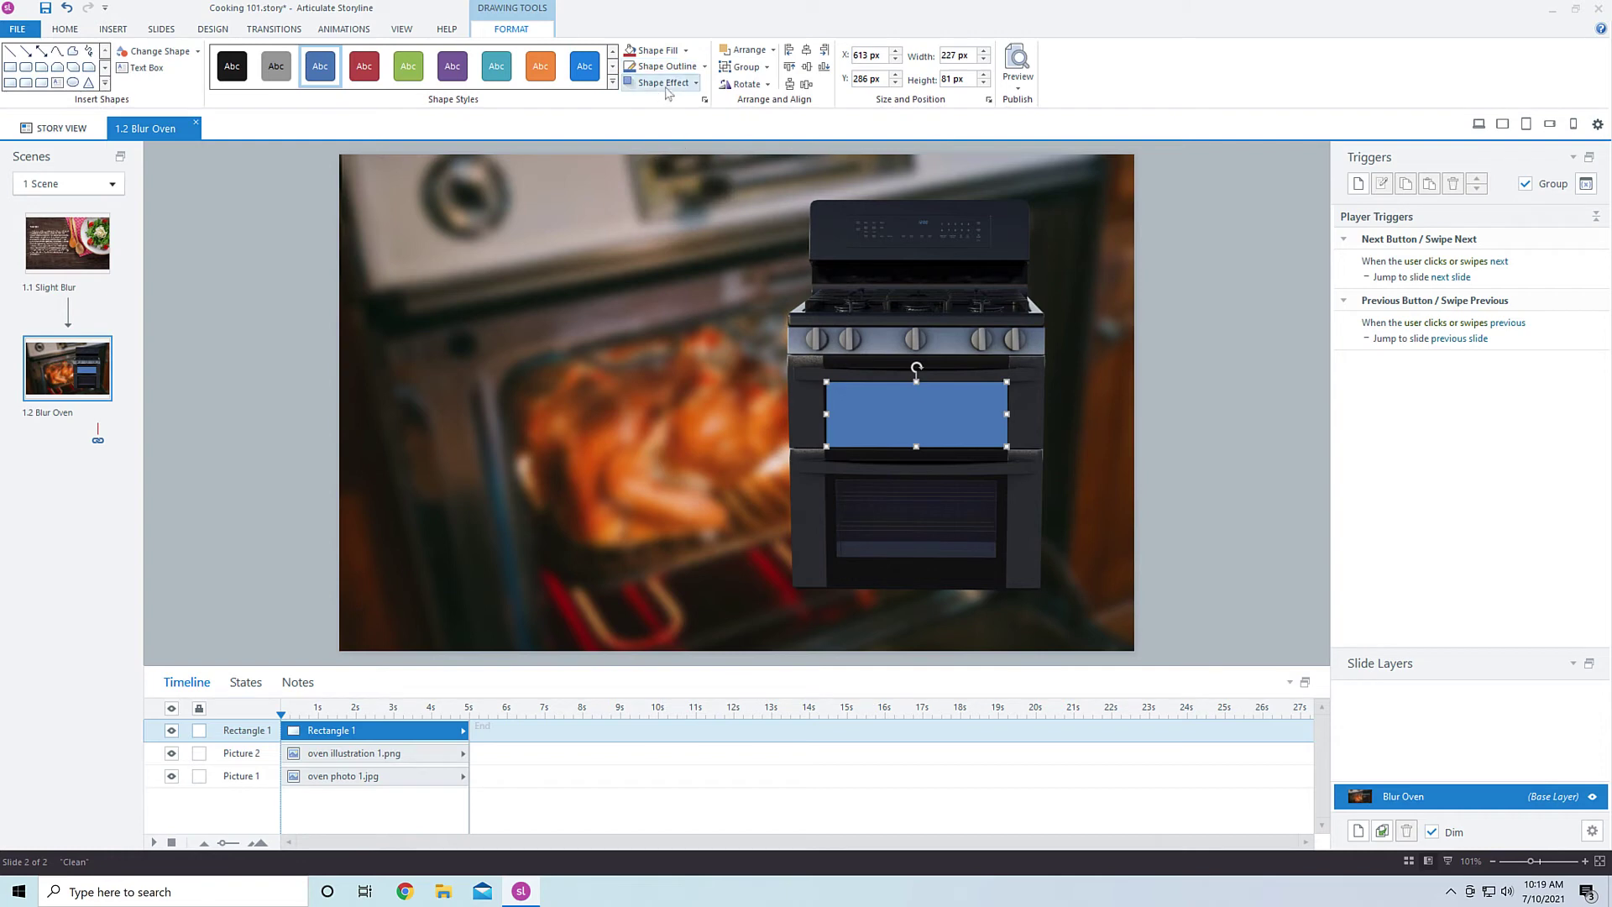
pyautogui.click(705, 68)
pyautogui.click(642, 96)
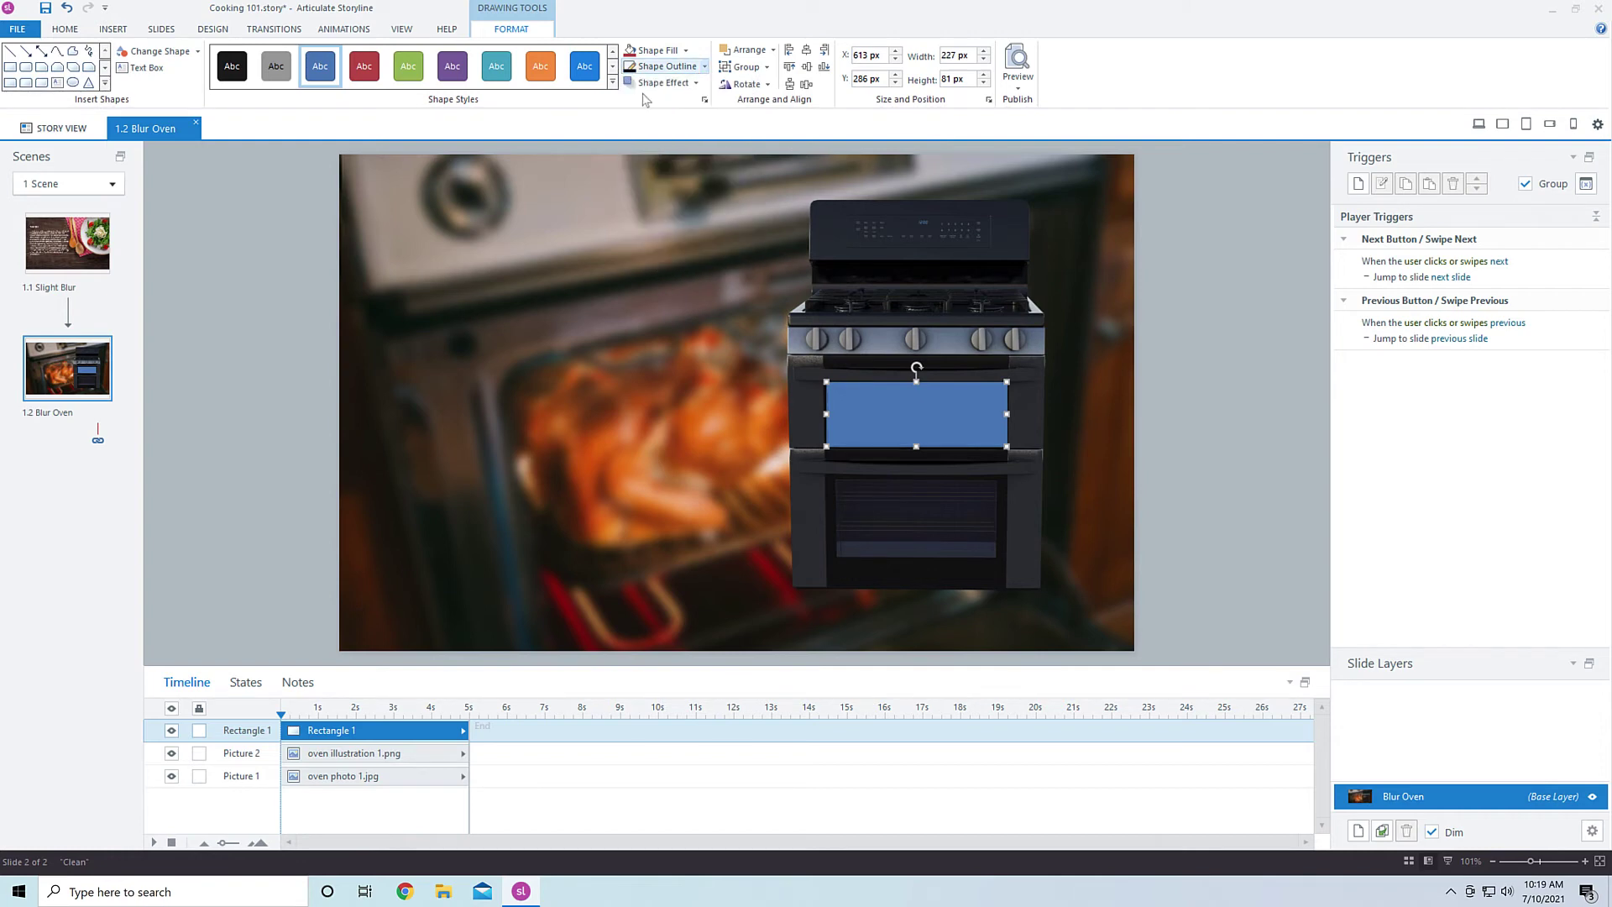
pyautogui.click(685, 51)
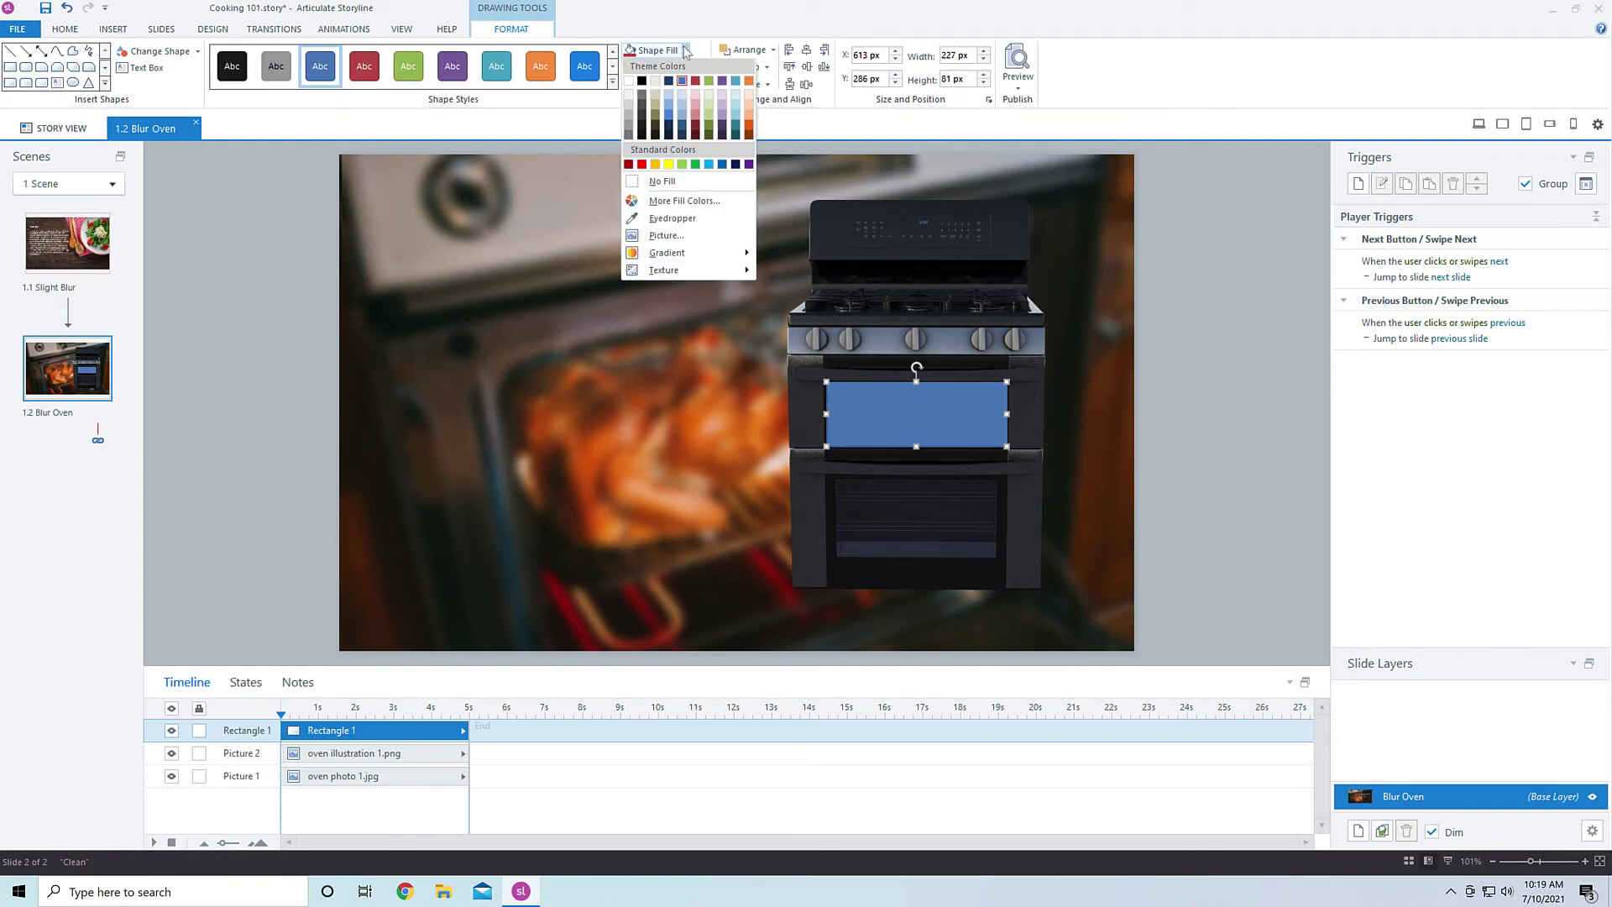
pyautogui.click(642, 81)
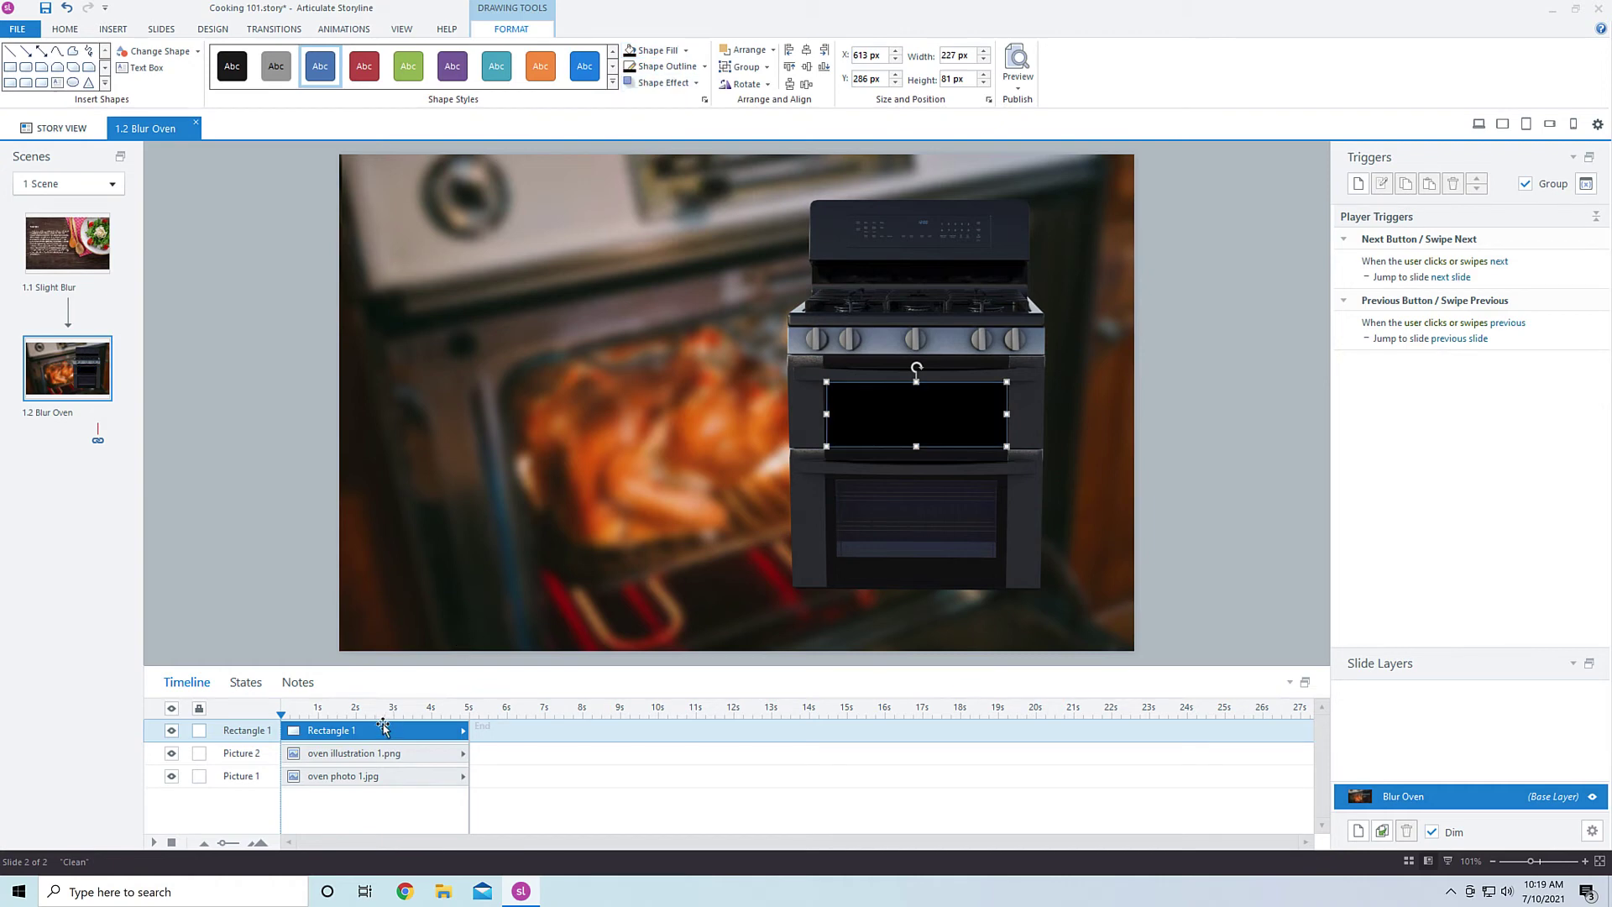
# Step: Move the rectangle behind the oven illustration and remove its outline
pyautogui.moveTo(378, 732); pyautogui.dragTo(378, 756)
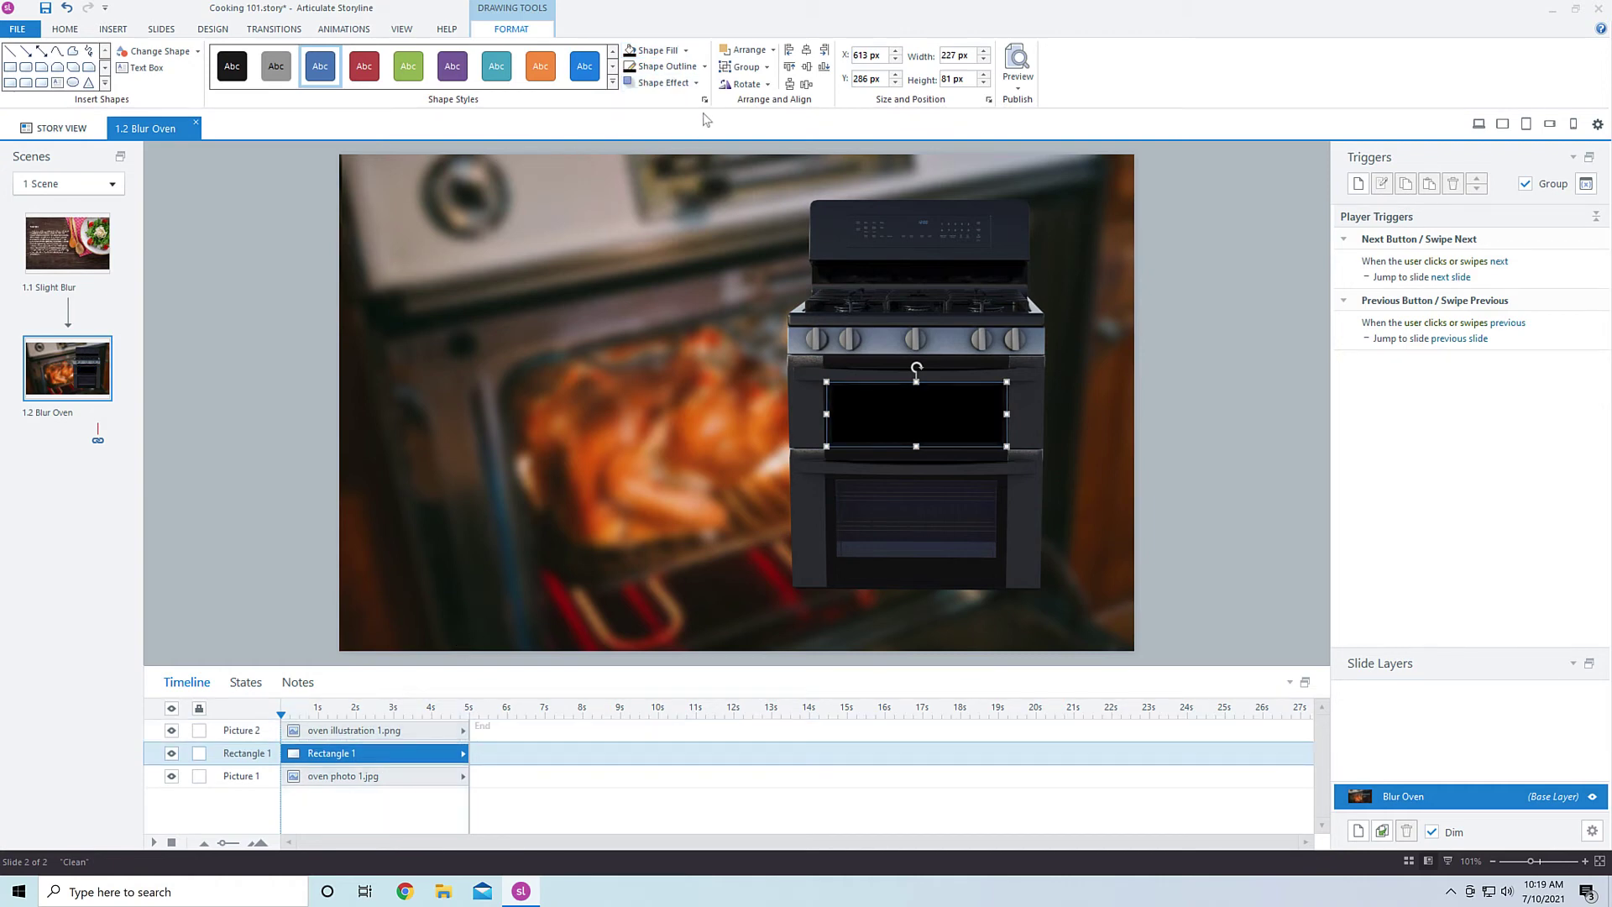
pyautogui.click(705, 67)
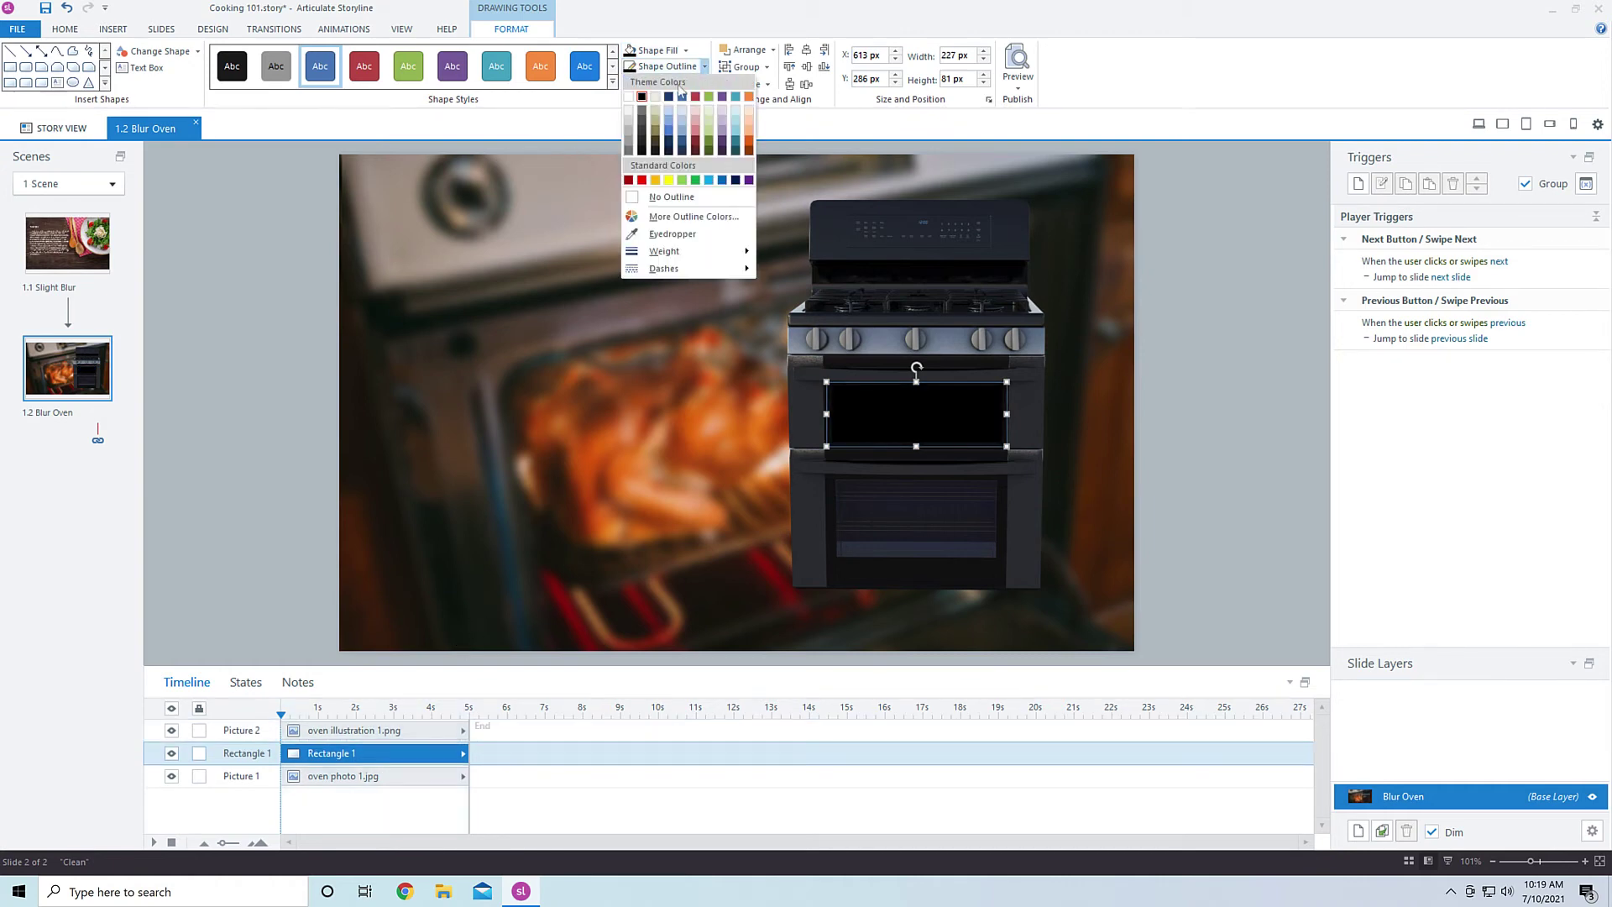
pyautogui.click(661, 197)
pyautogui.click(1216, 428)
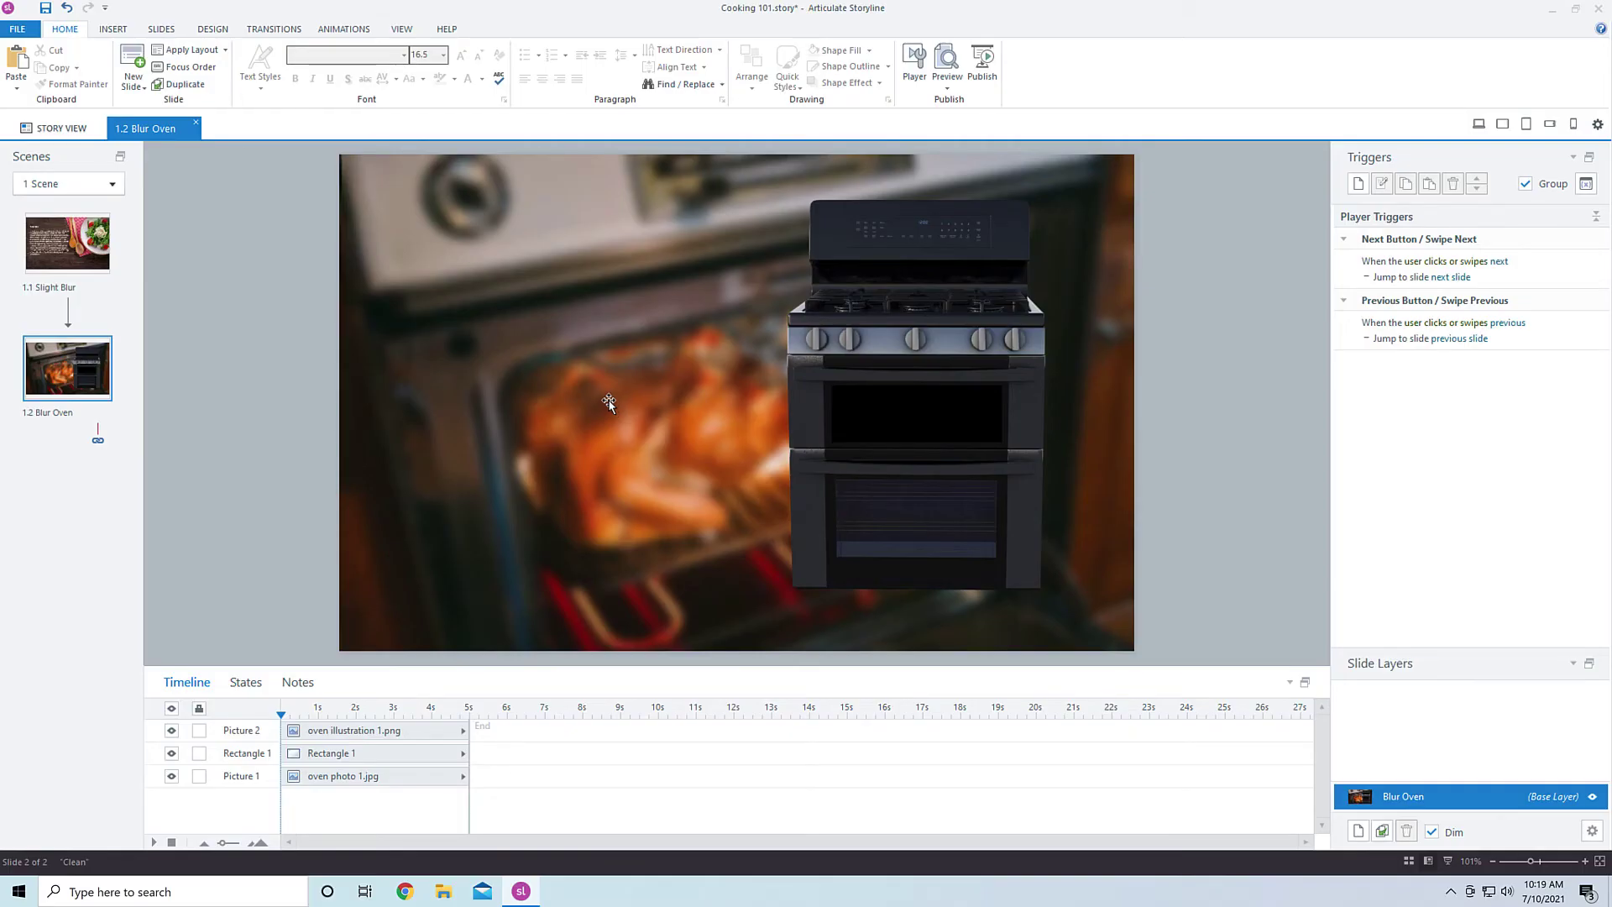
# Step: Search the content library for 'flame' and insert the 1277 x 1920 flame illustration
pyautogui.click(112, 29)
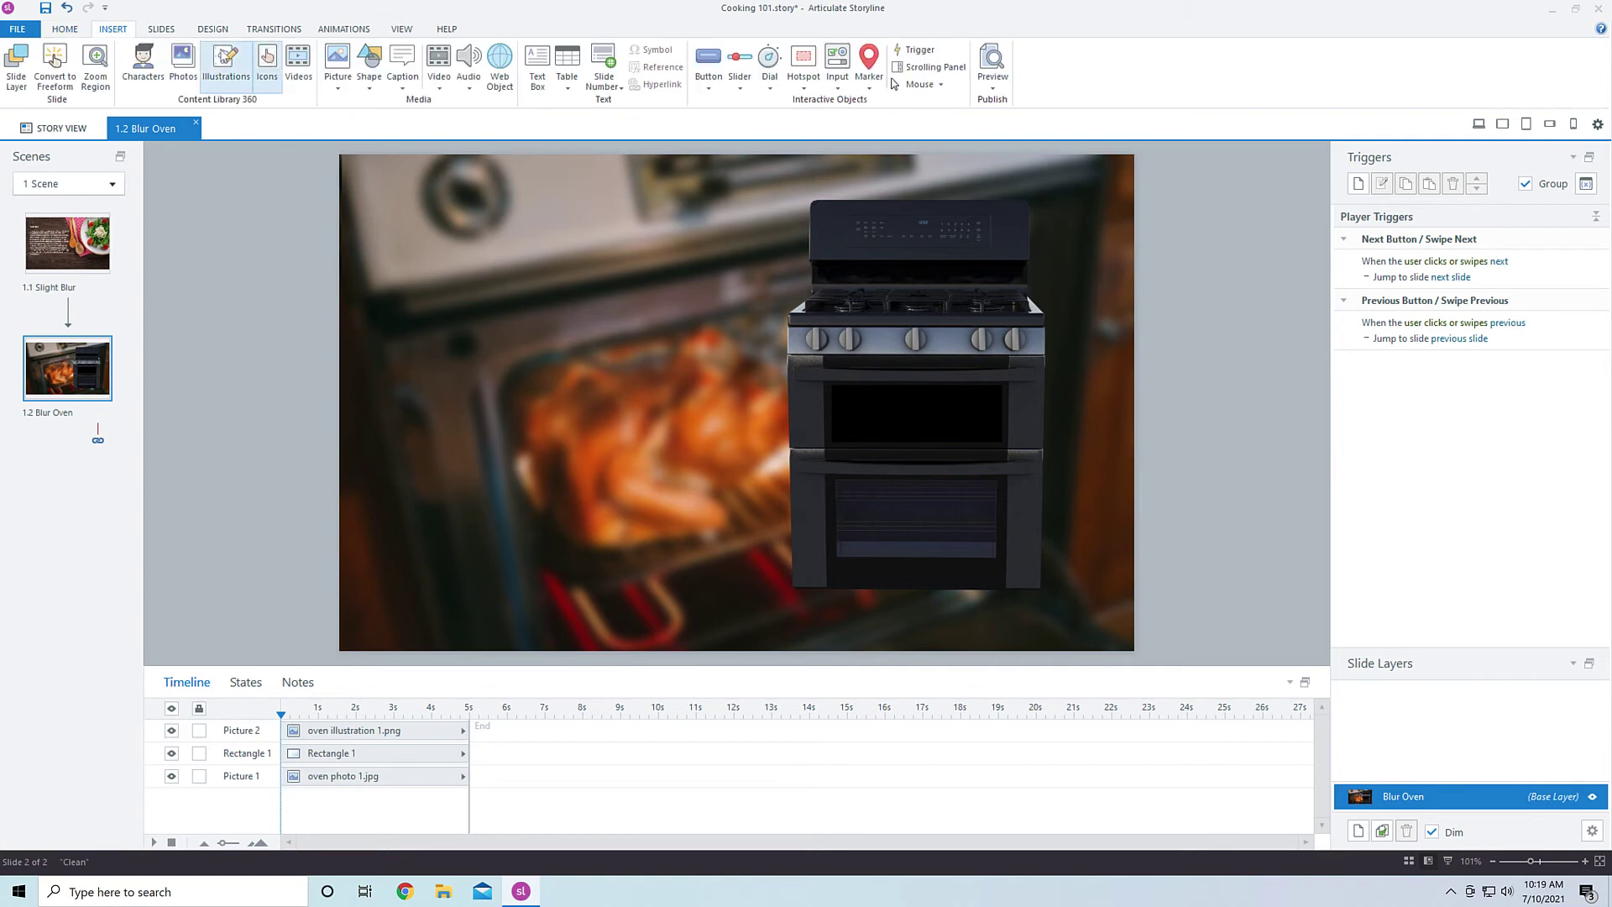
pyautogui.click(225, 66)
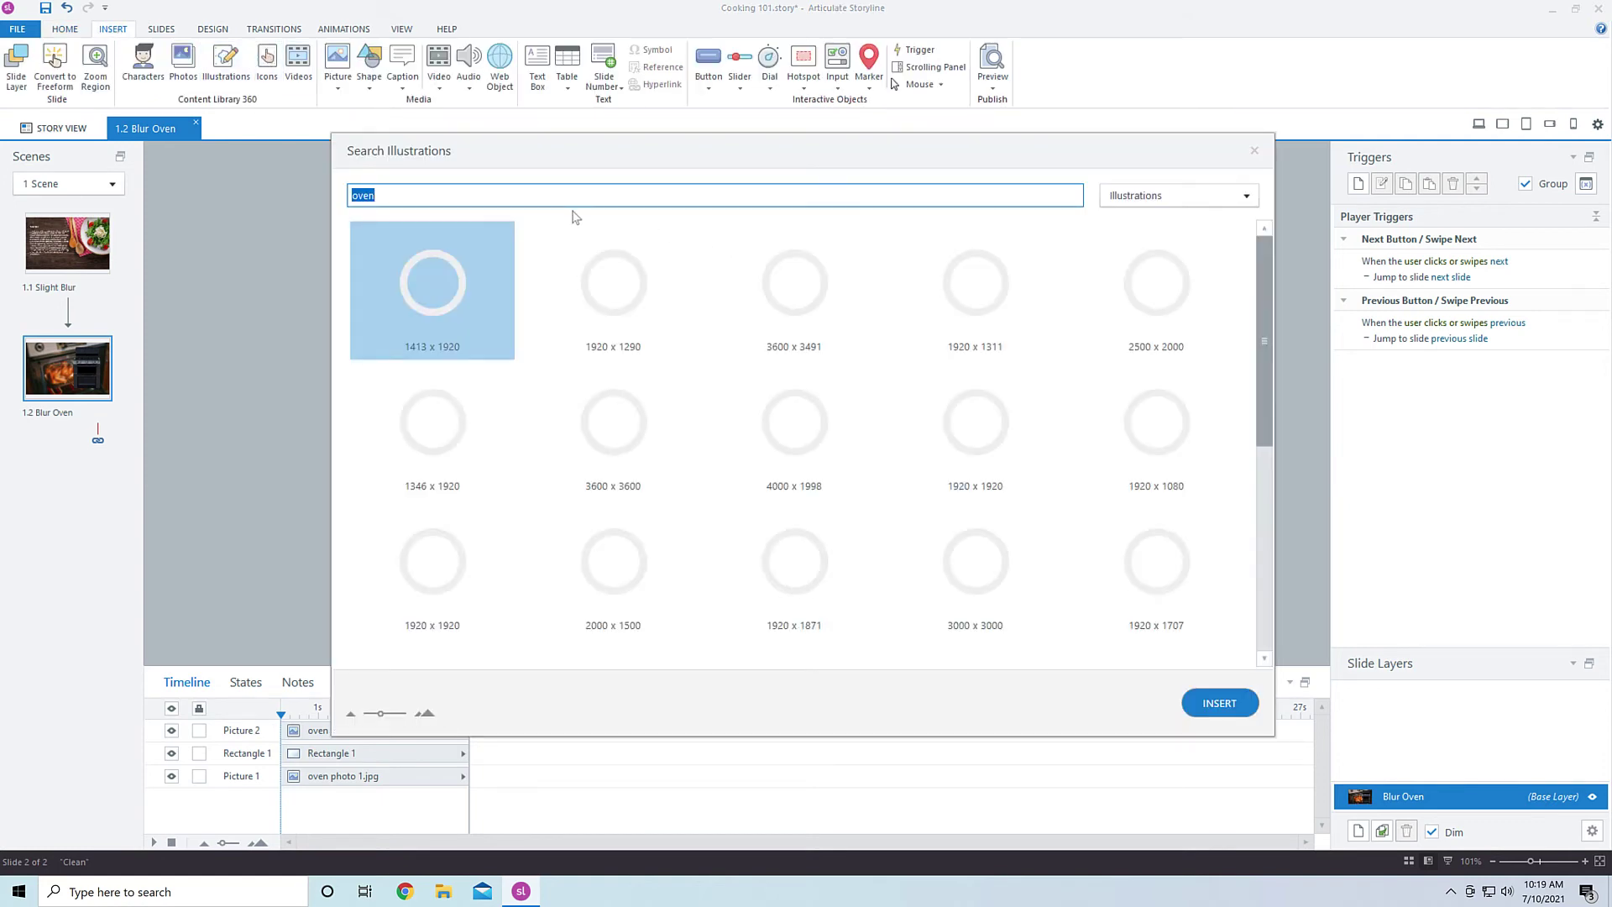
pyautogui.write('flame')
pyautogui.press('Return')
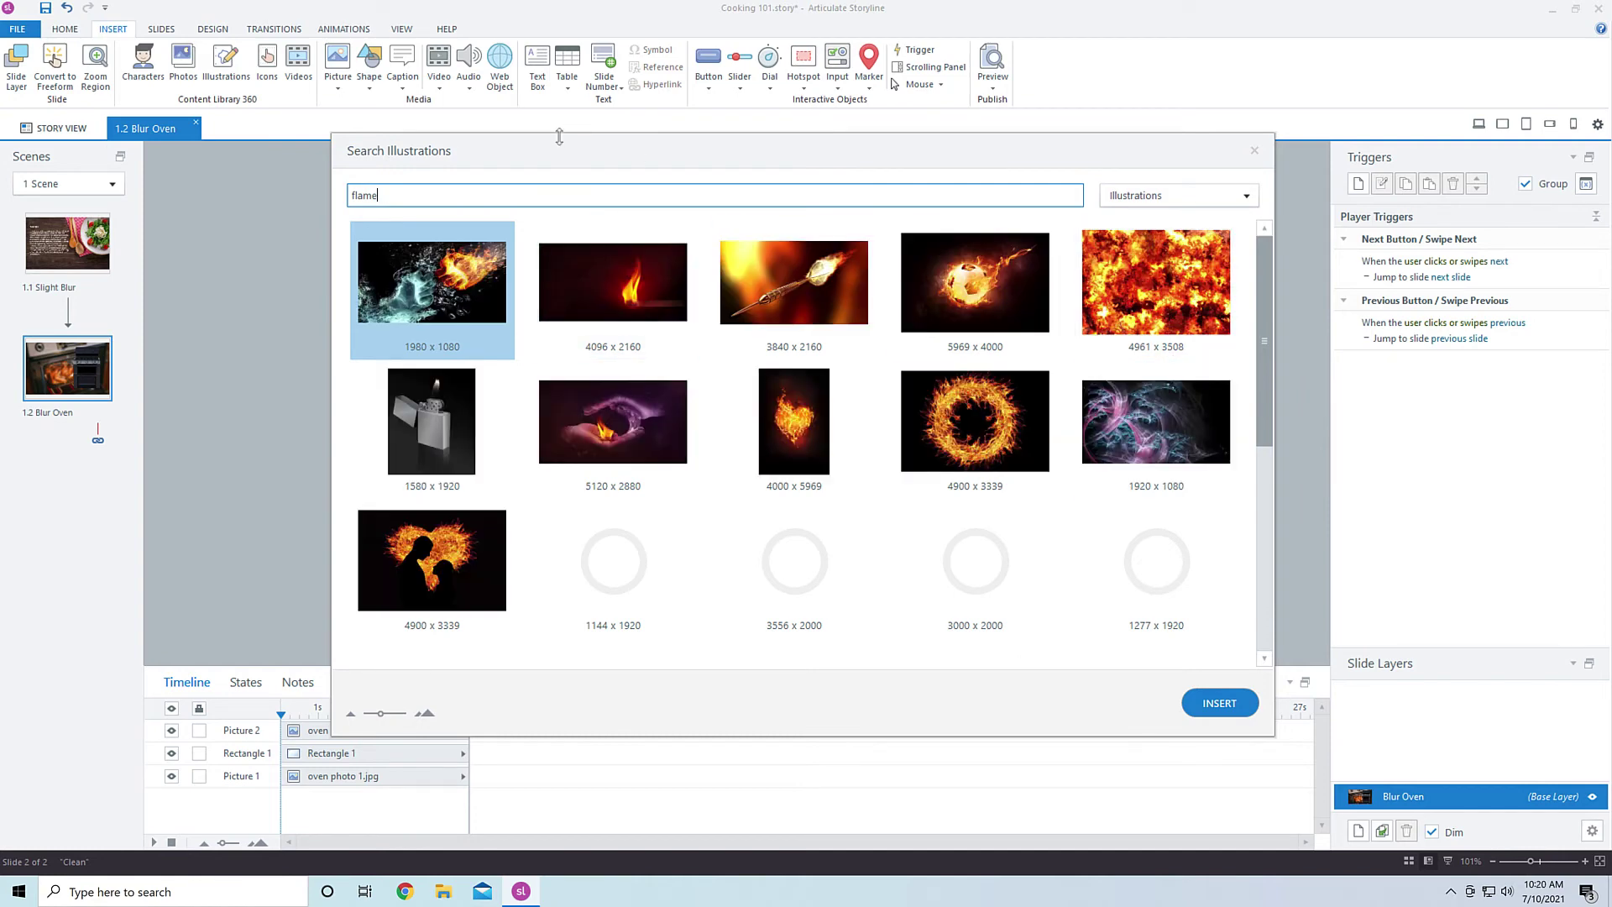
pyautogui.click(1213, 195)
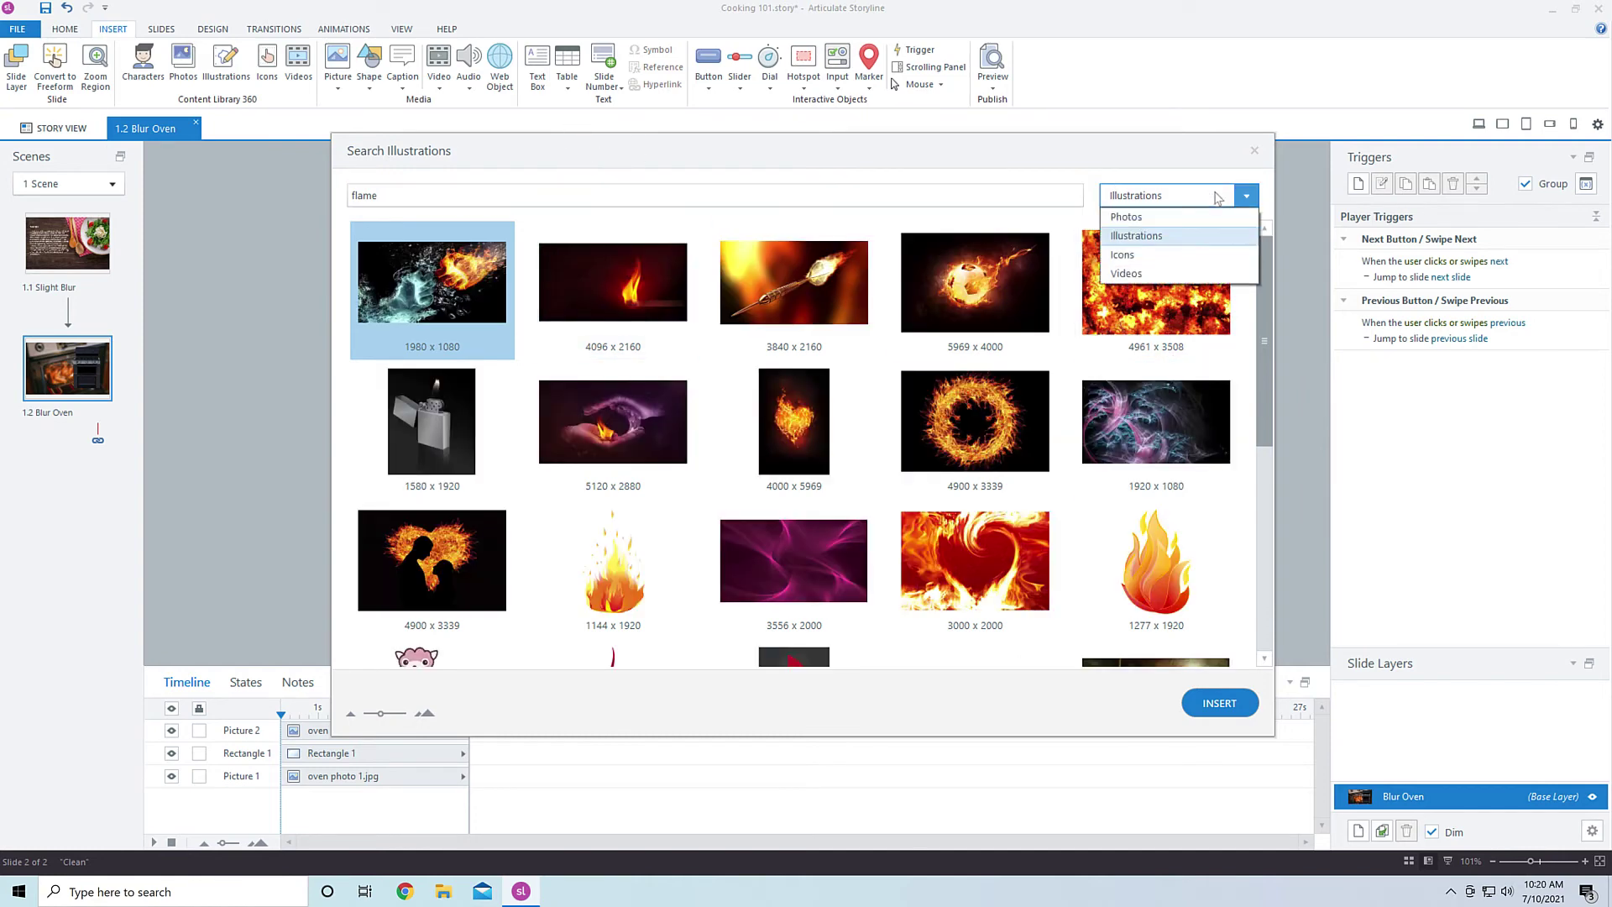
pyautogui.click(1201, 251)
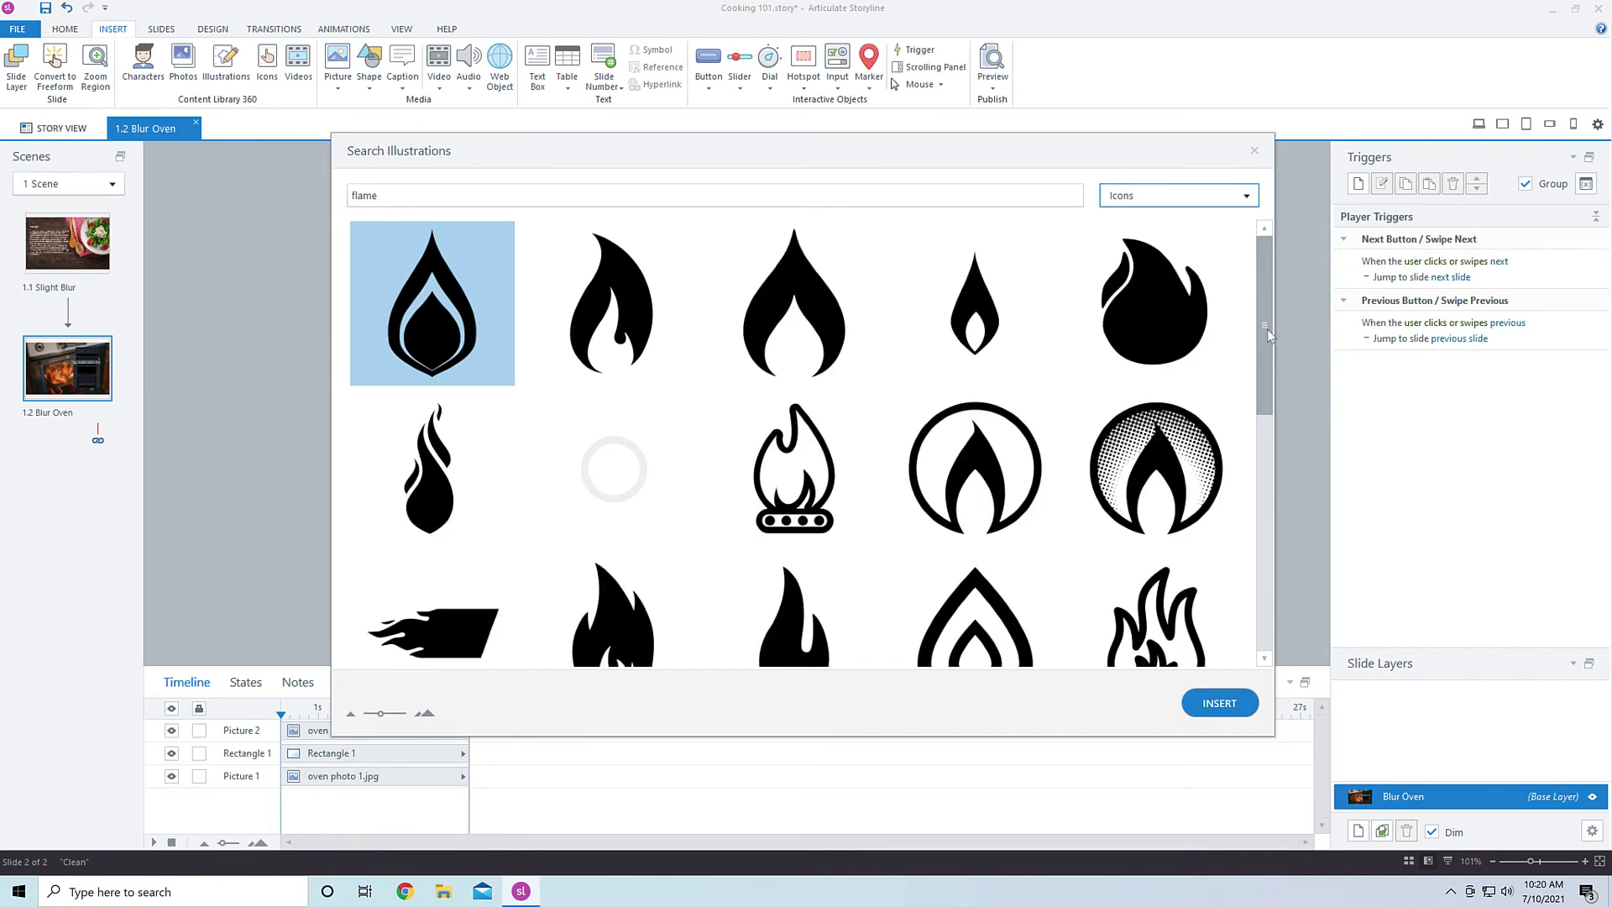
pyautogui.moveTo(1266, 329); pyautogui.dragTo(1262, 408)
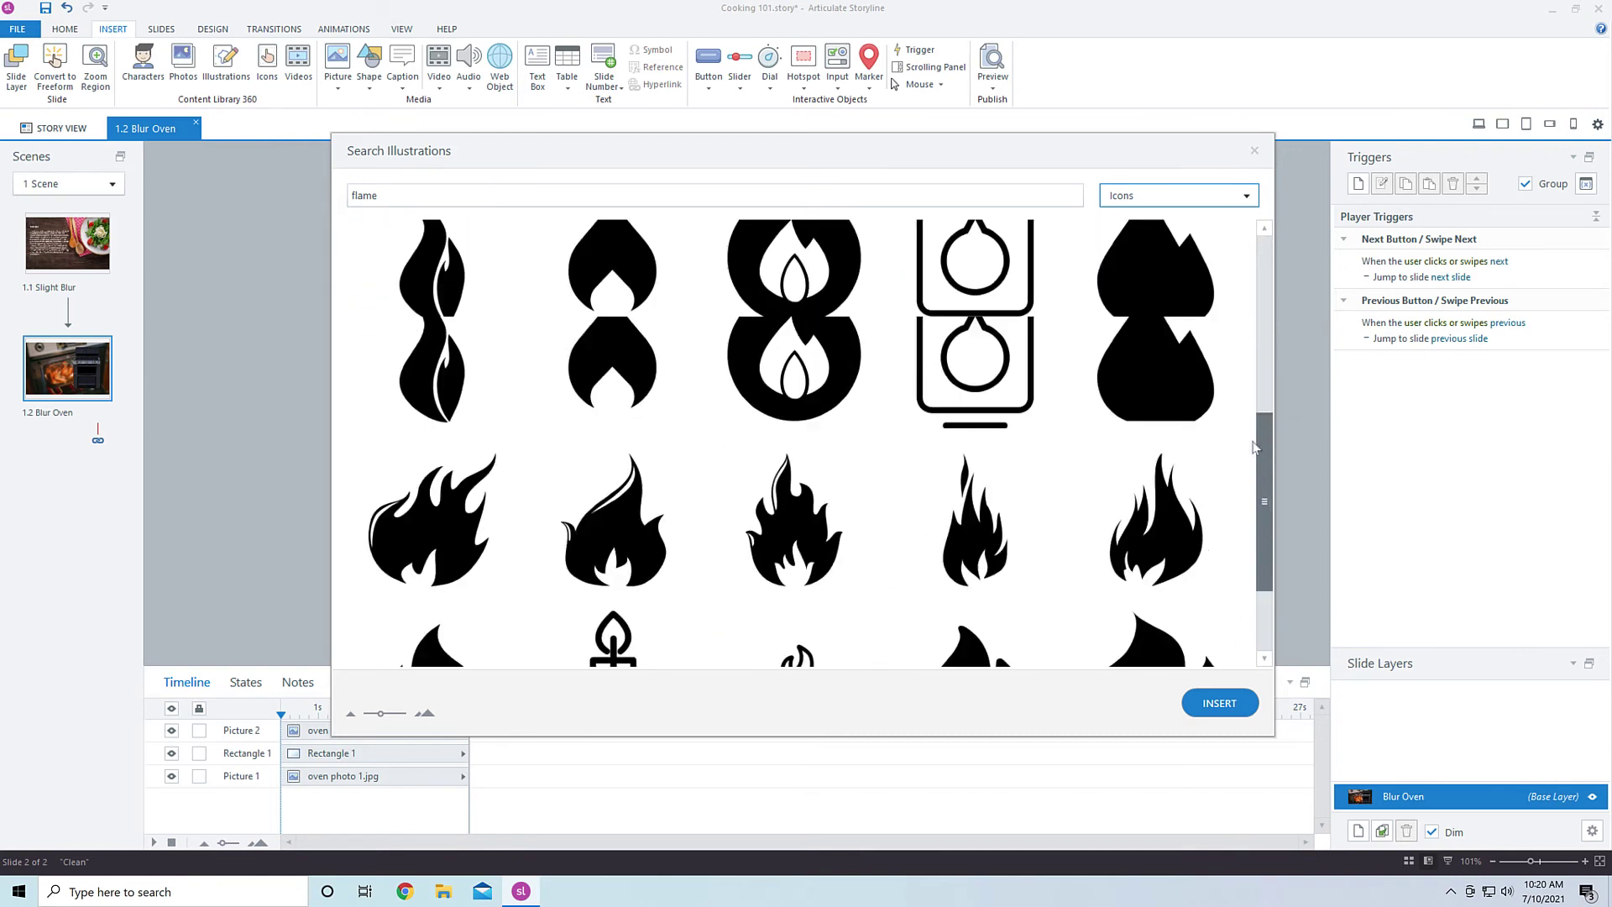
pyautogui.click(1246, 194)
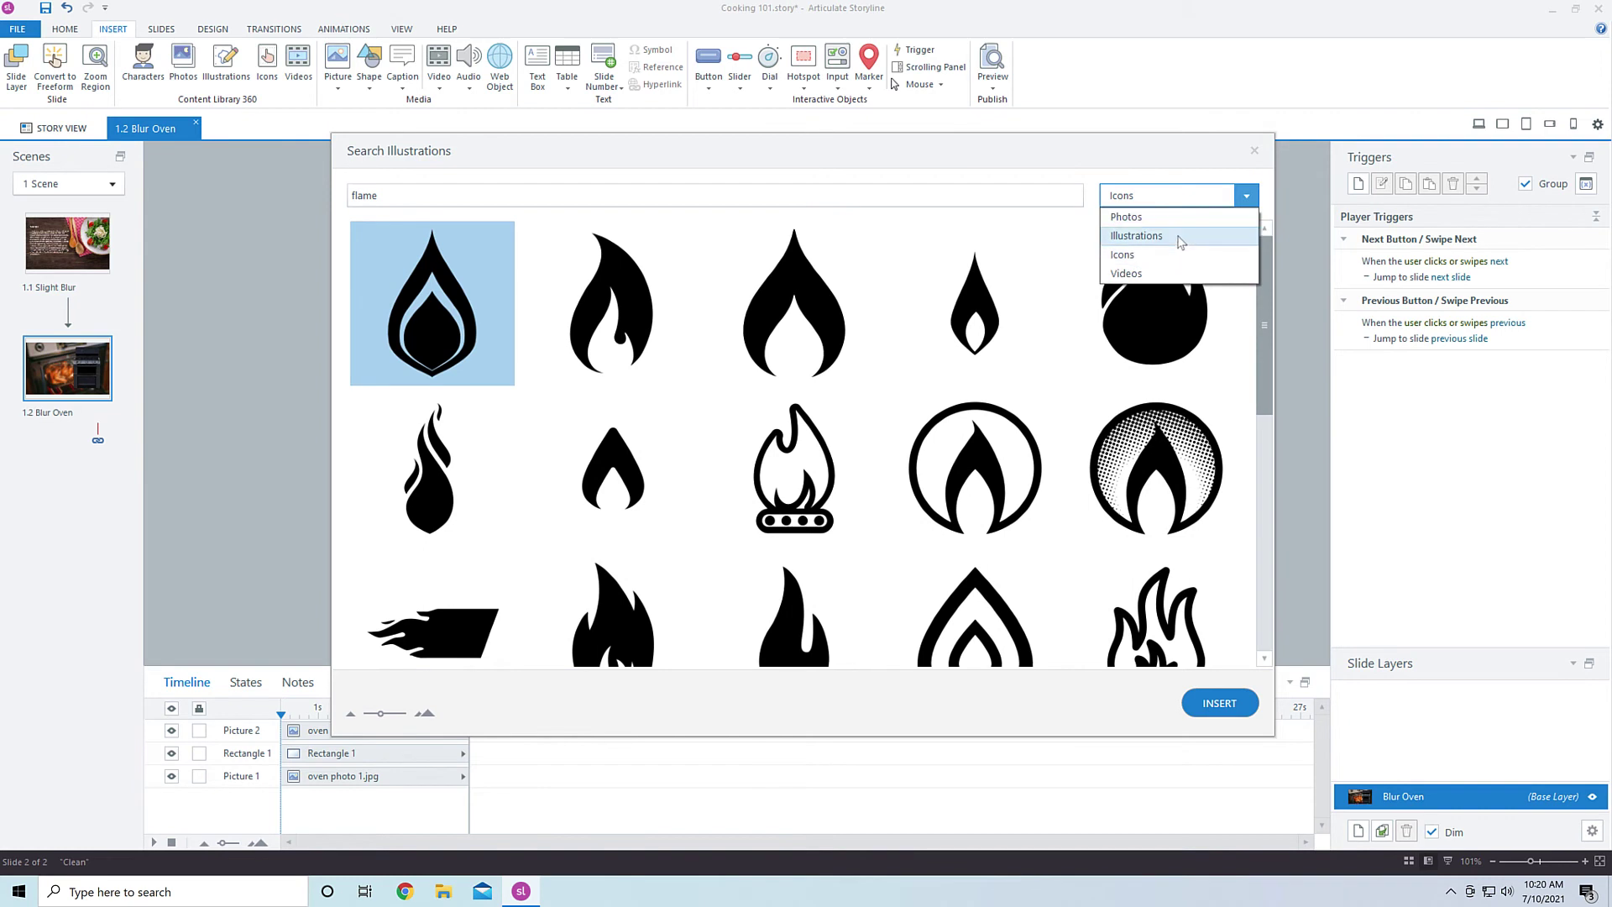
pyautogui.click(1173, 236)
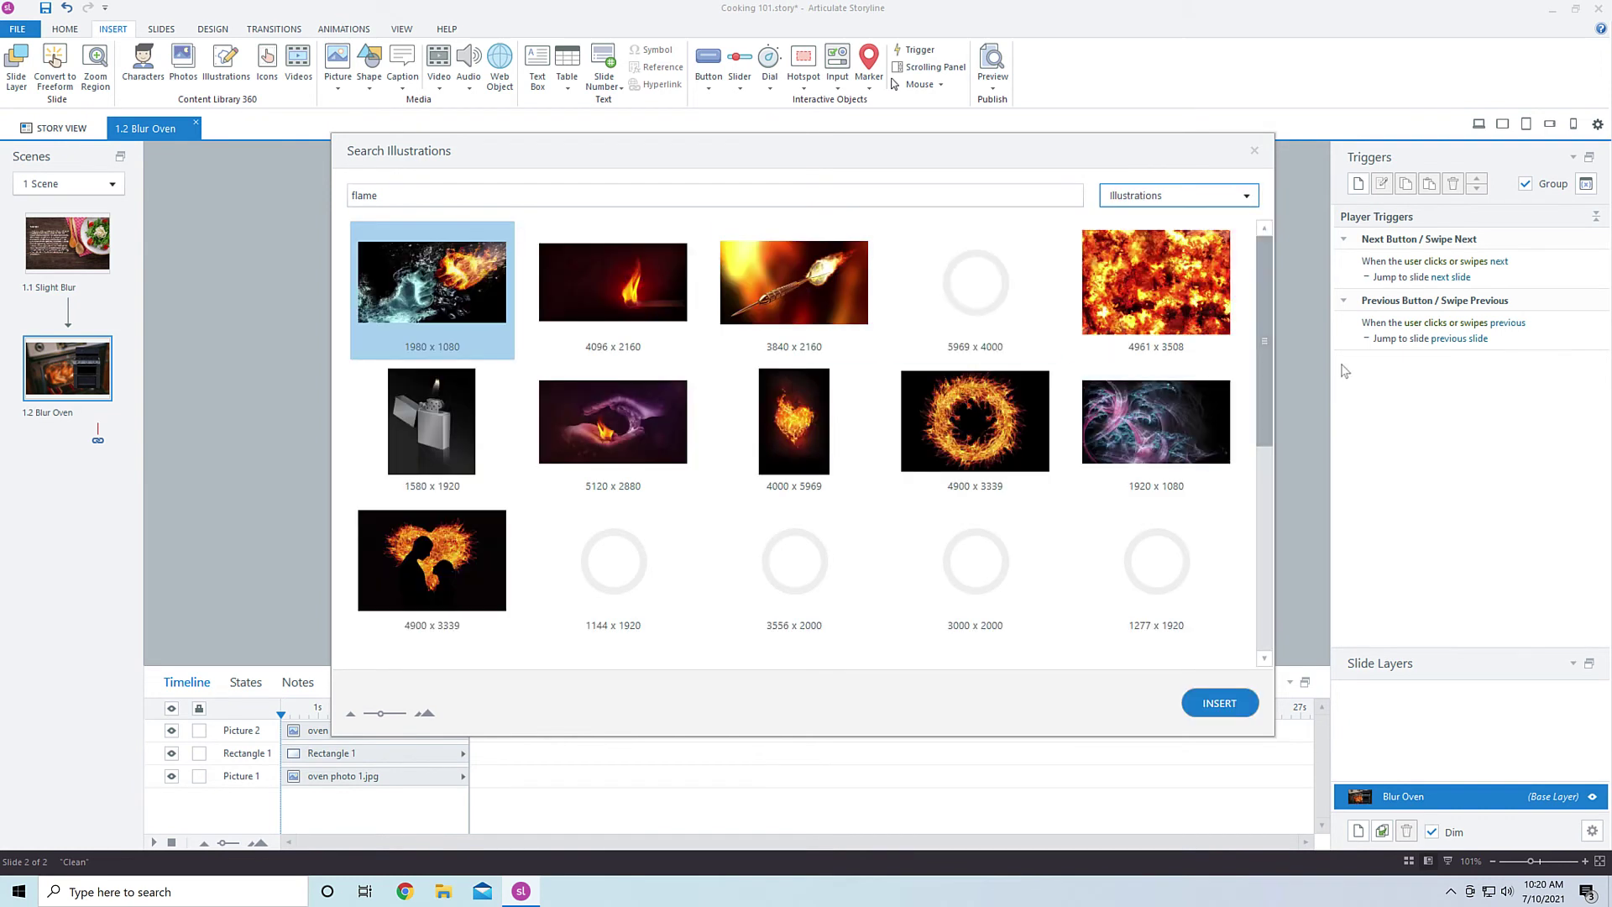
pyautogui.moveTo(1271, 286); pyautogui.dragTo(1267, 314)
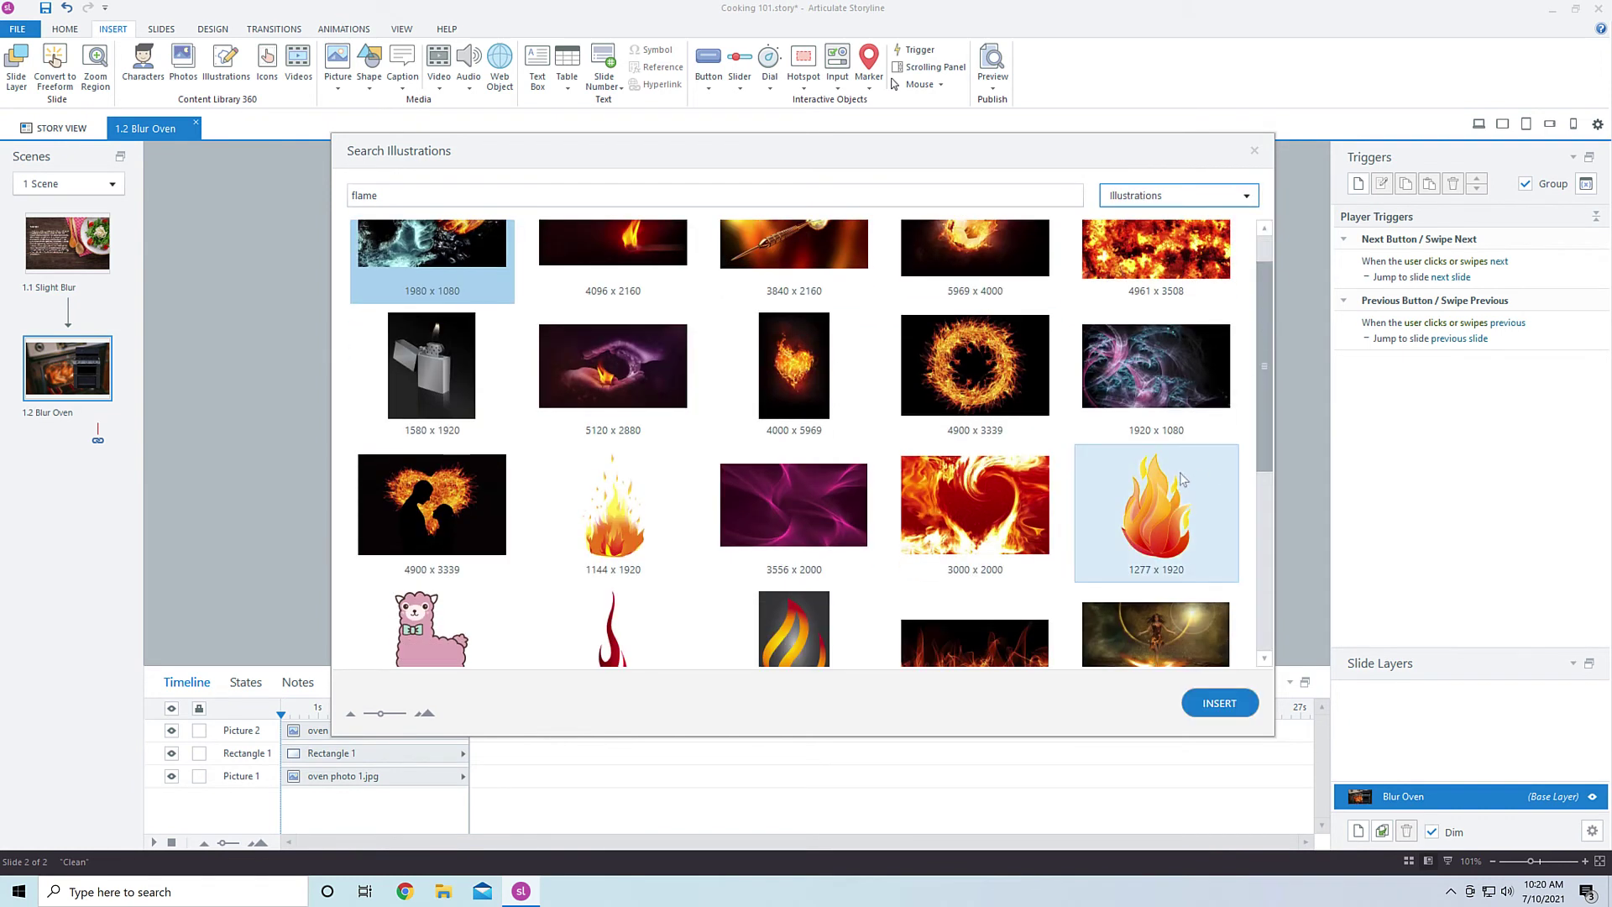
pyautogui.click(1172, 499)
pyautogui.click(1234, 702)
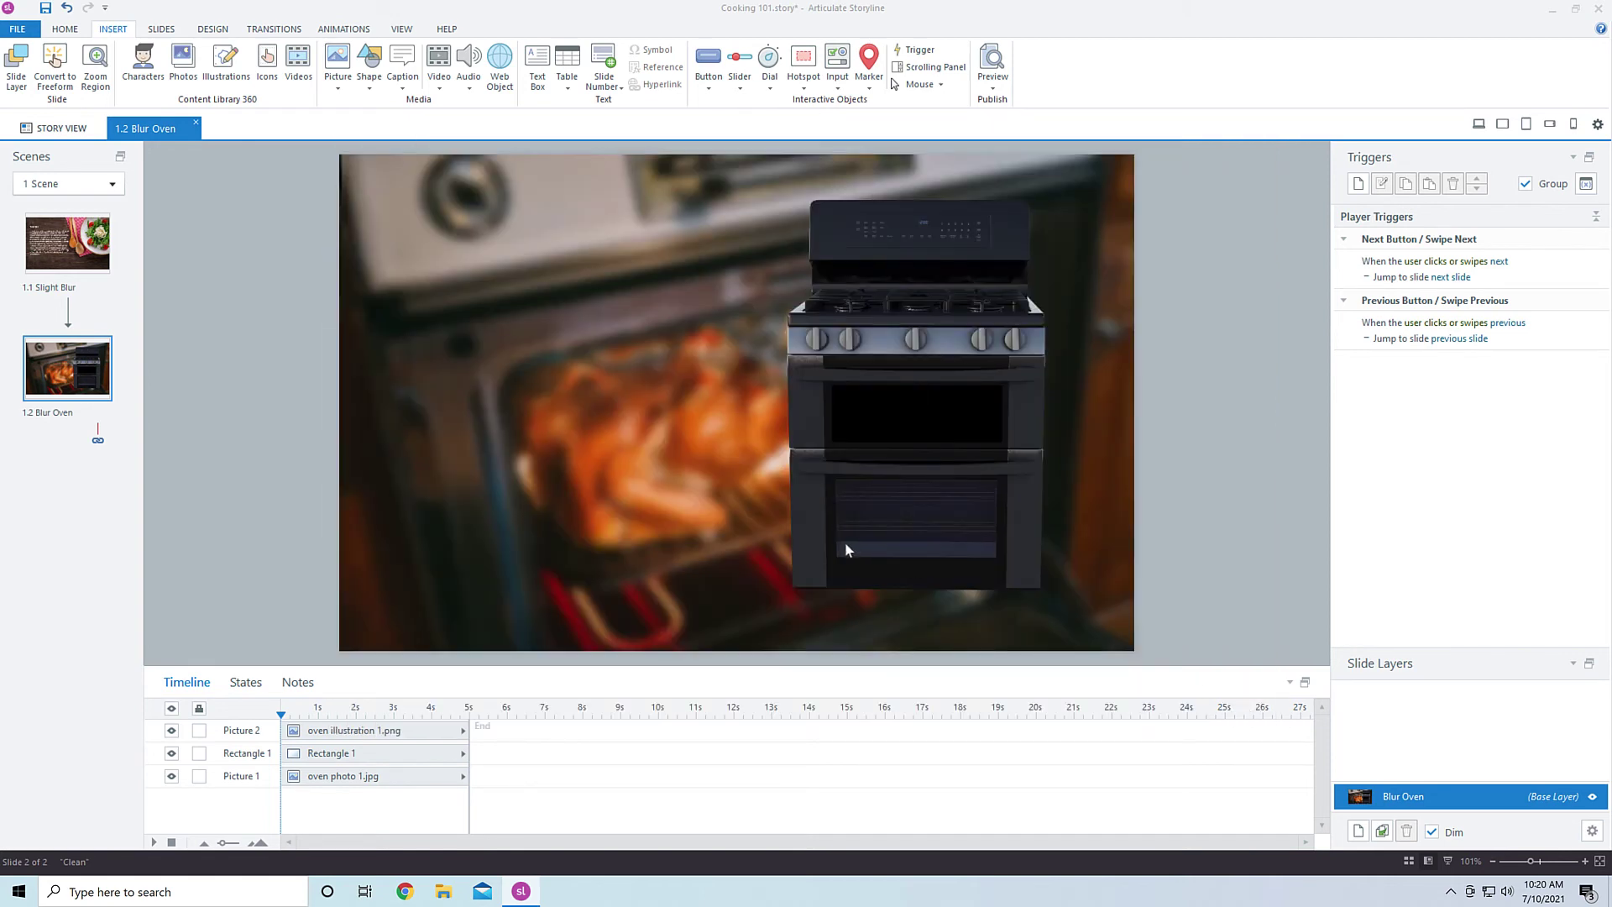
# Step: Shrink the flame, fit it inside the oven window, and layer it behind the oven illustration
pyautogui.moveTo(903, 153); pyautogui.dragTo(915, 442)
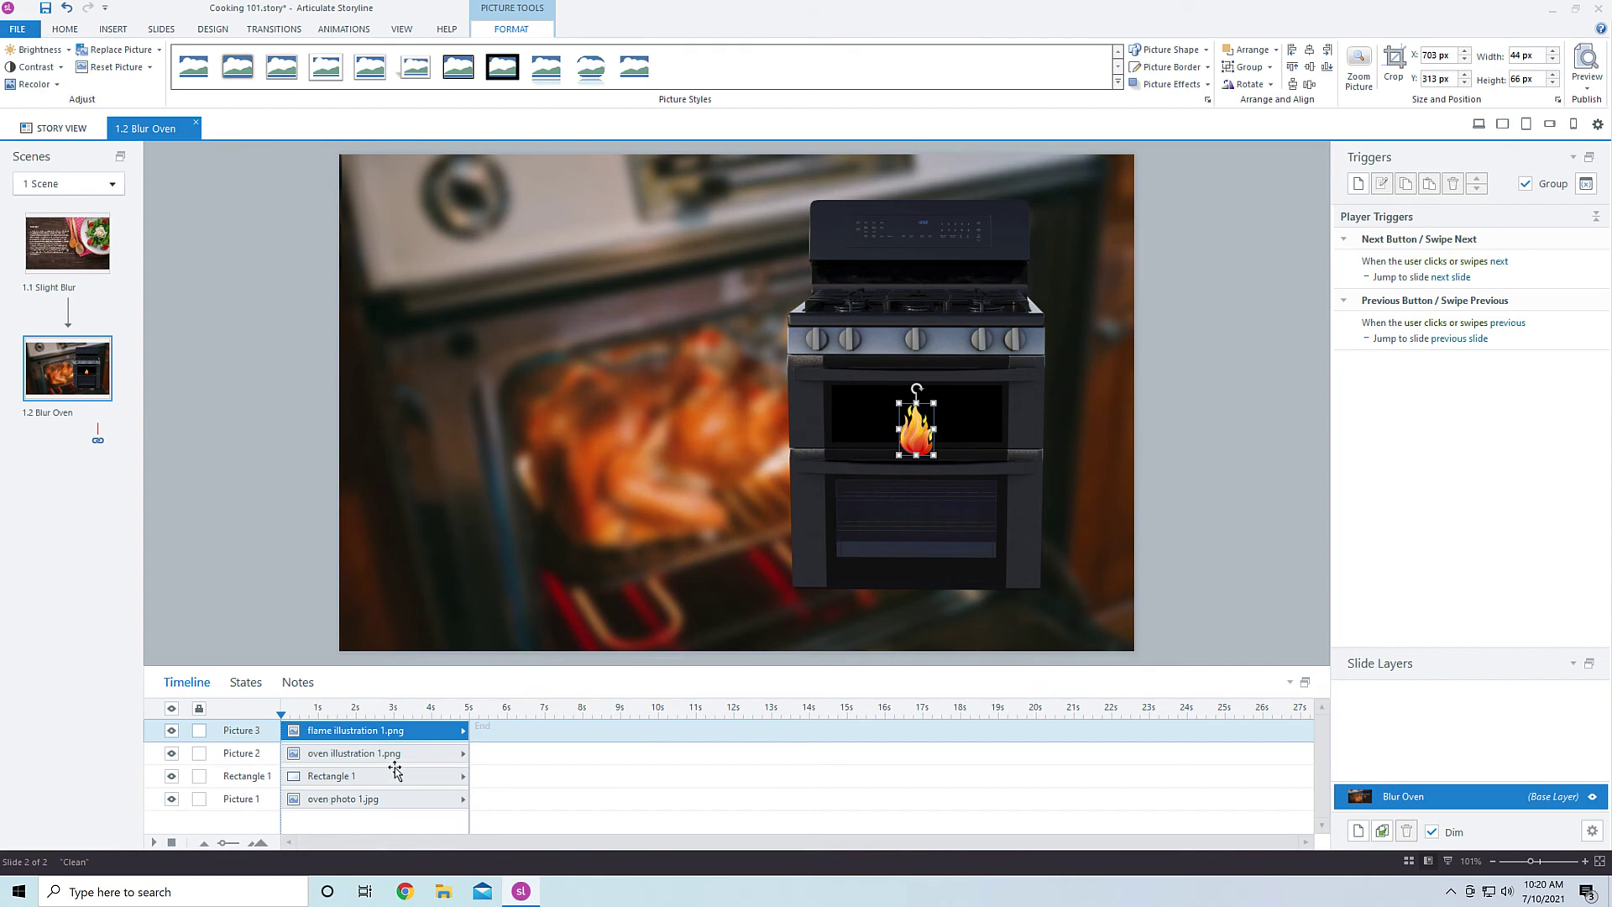
pyautogui.moveTo(366, 722); pyautogui.dragTo(368, 753)
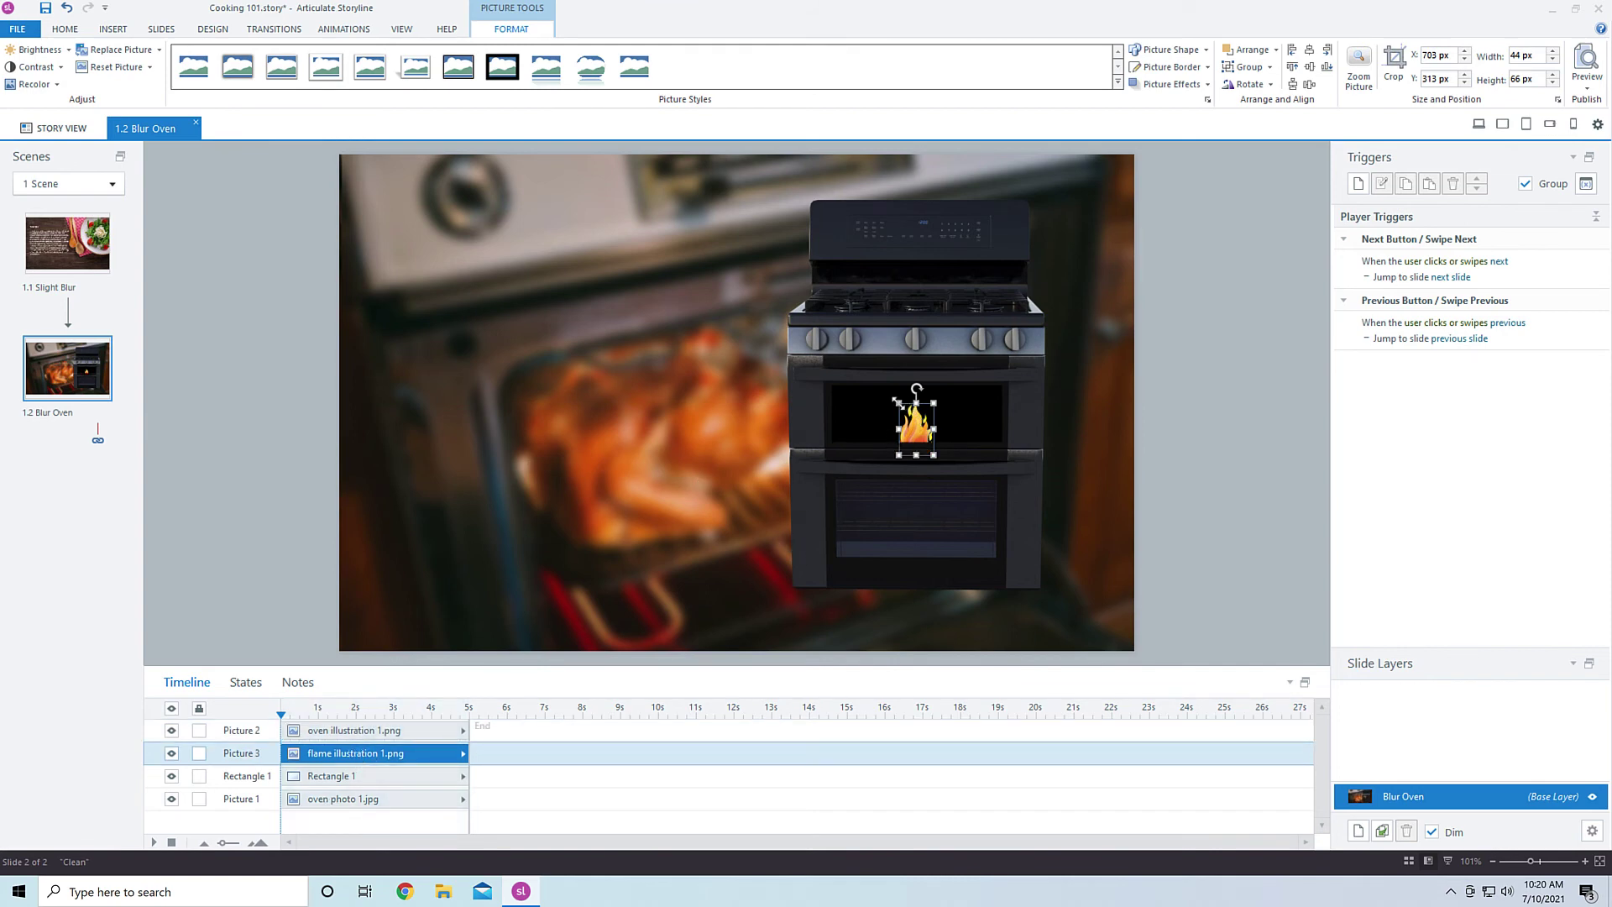
pyautogui.moveTo(896, 402); pyautogui.dragTo(894, 395)
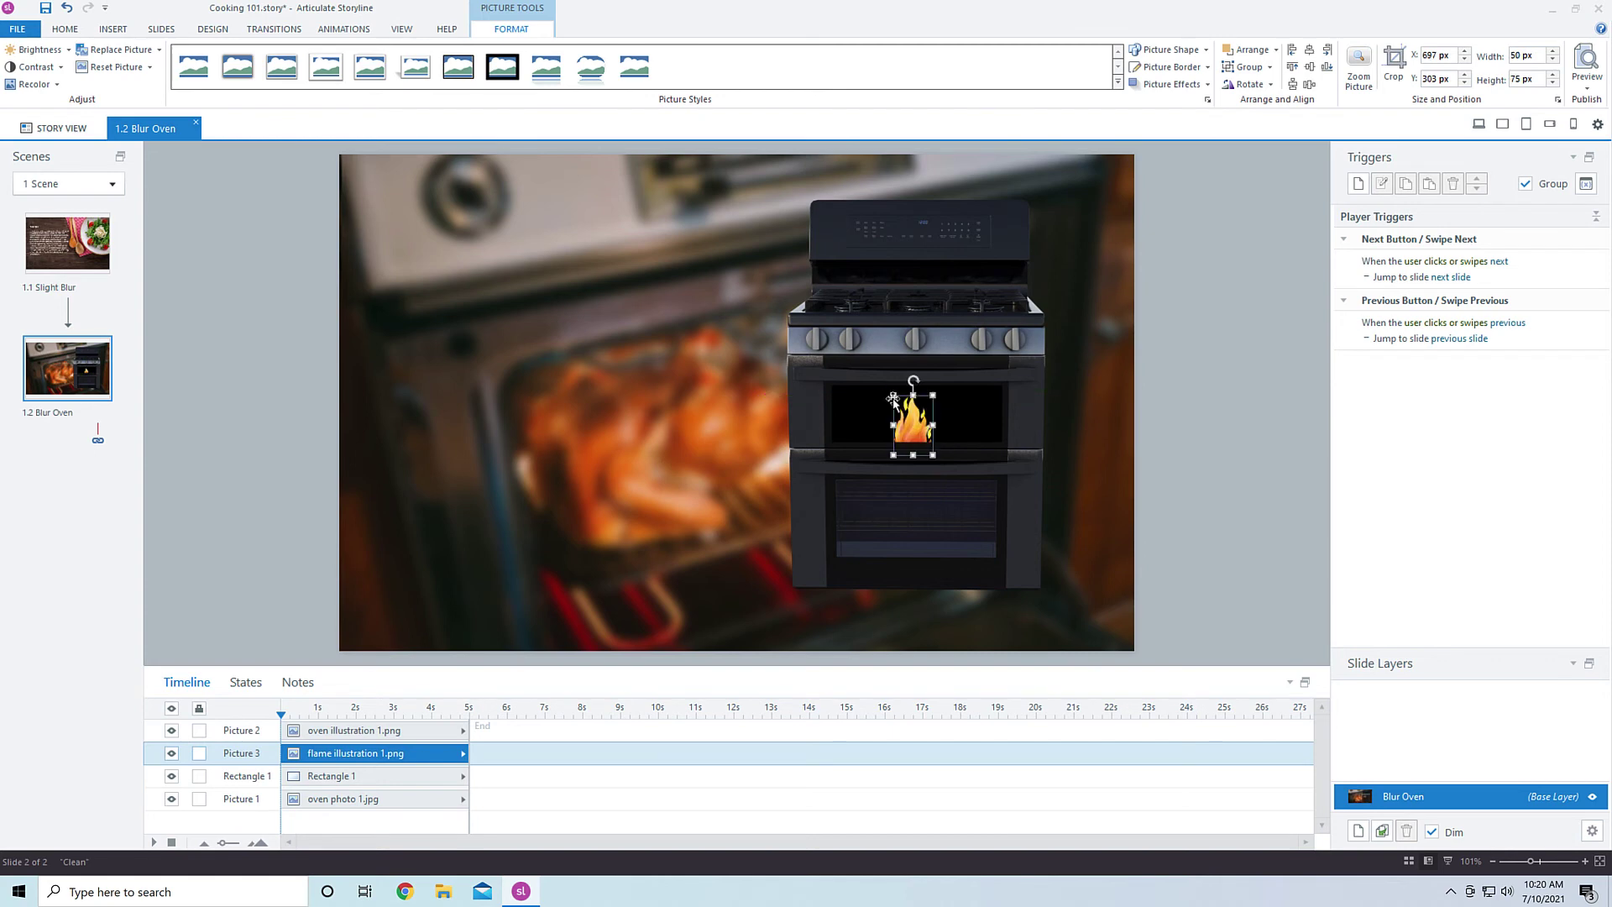
pyautogui.click(1243, 360)
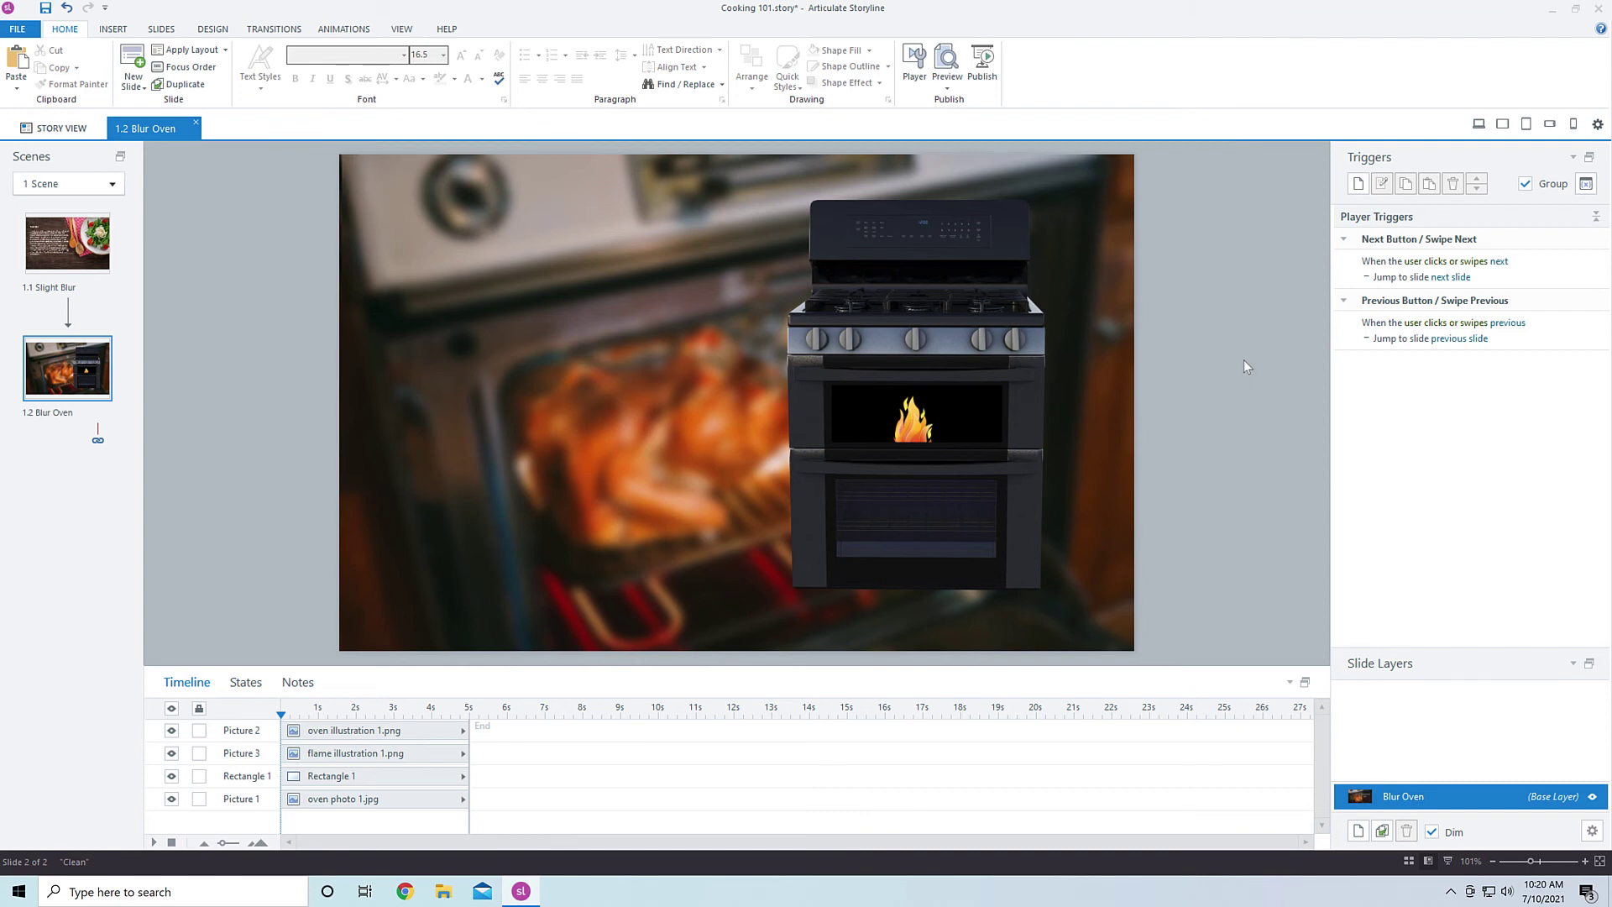
pyautogui.click(404, 731)
pyautogui.click(404, 751)
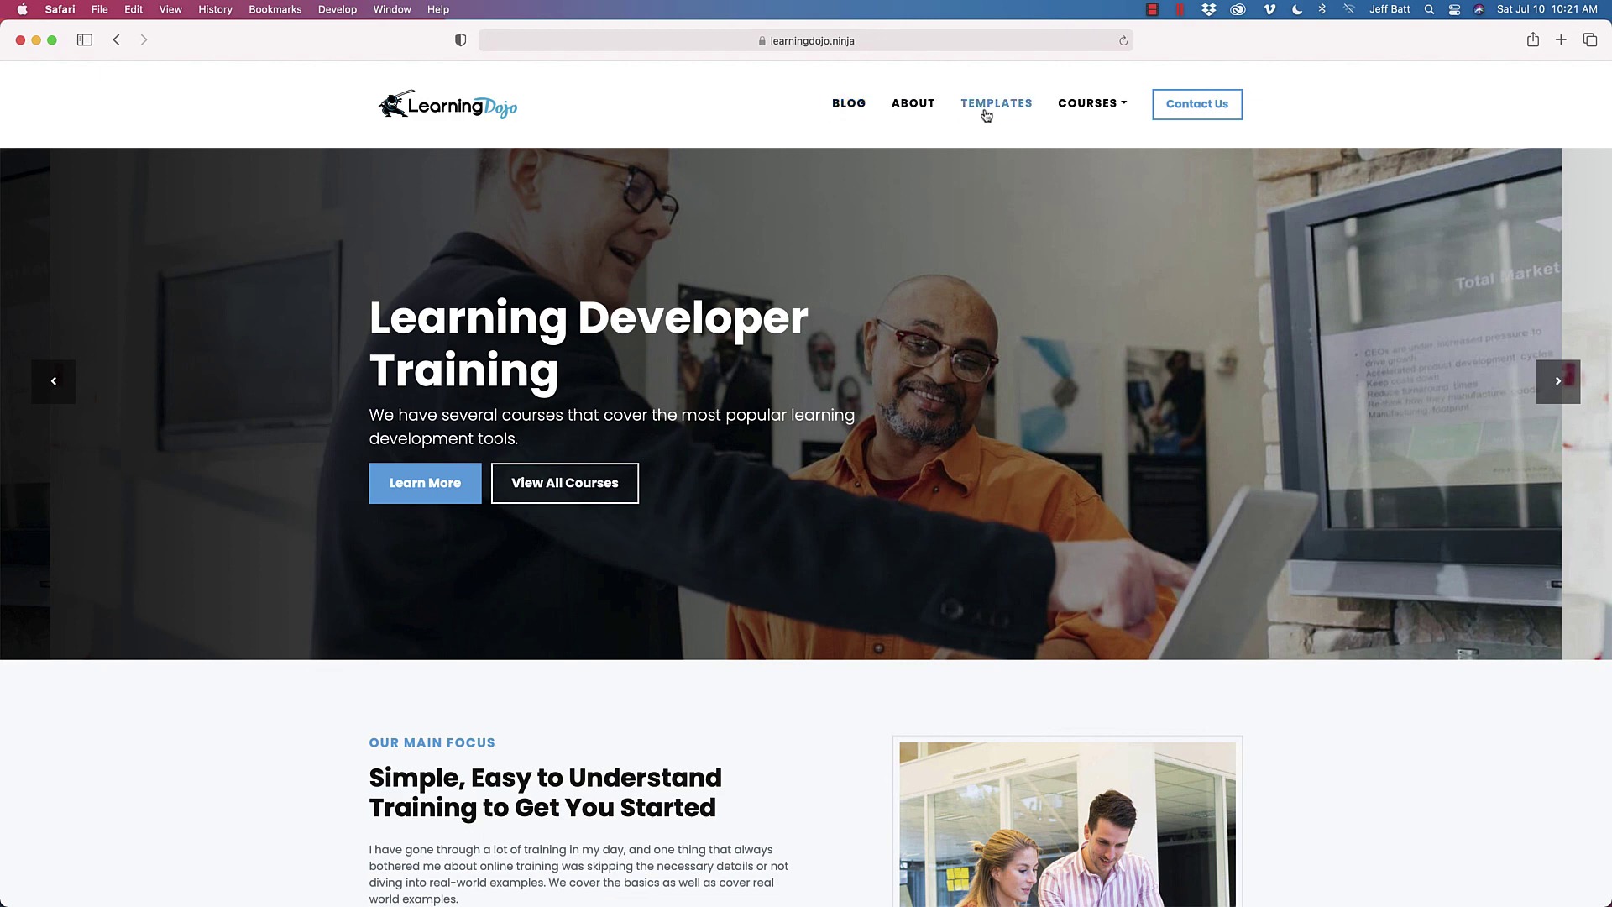
# Step: Open the COURSES dropdown in the Learning Dojo site navigation
pyautogui.click(1090, 103)
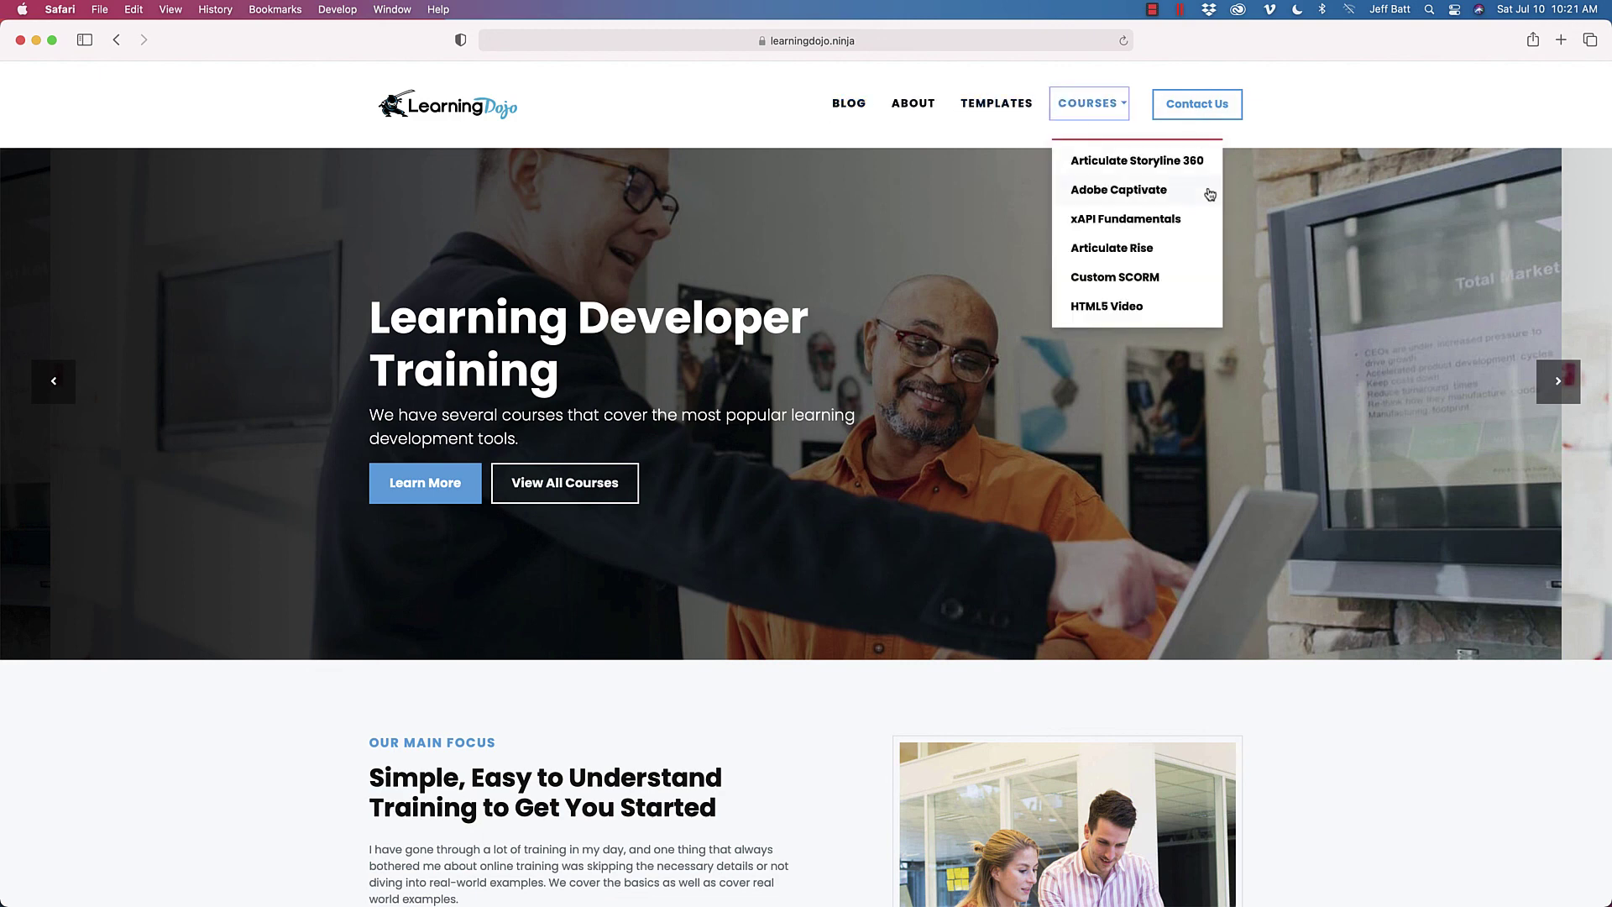